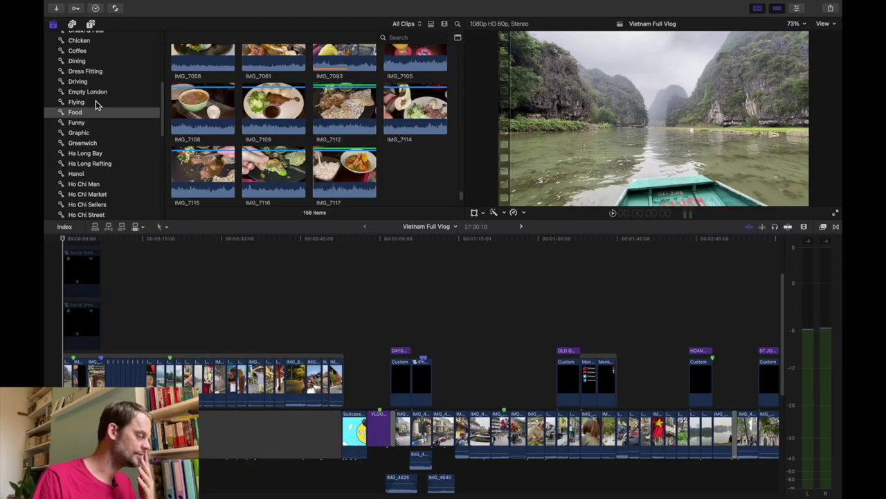
Step: Show the clips in the Japan keyword collection and preview the first clips from 11 Feb 2020
scroll(95, 100, "up", 5)
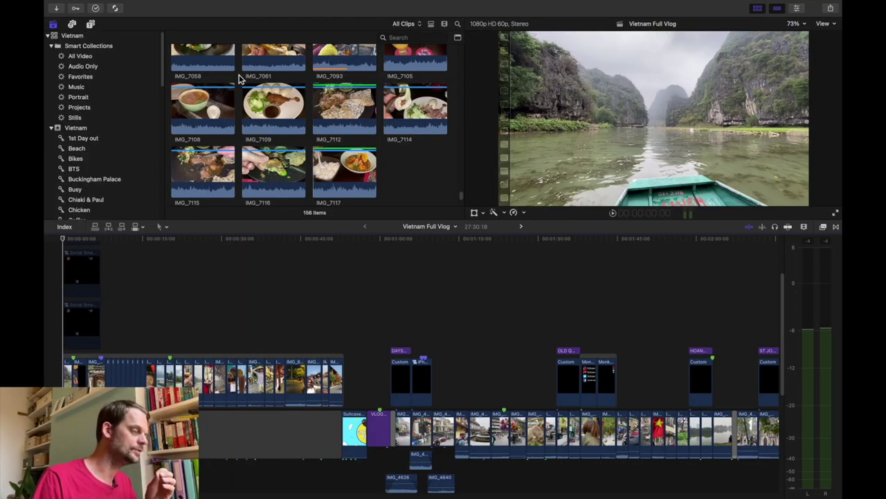
scroll(242, 77, "up", 5)
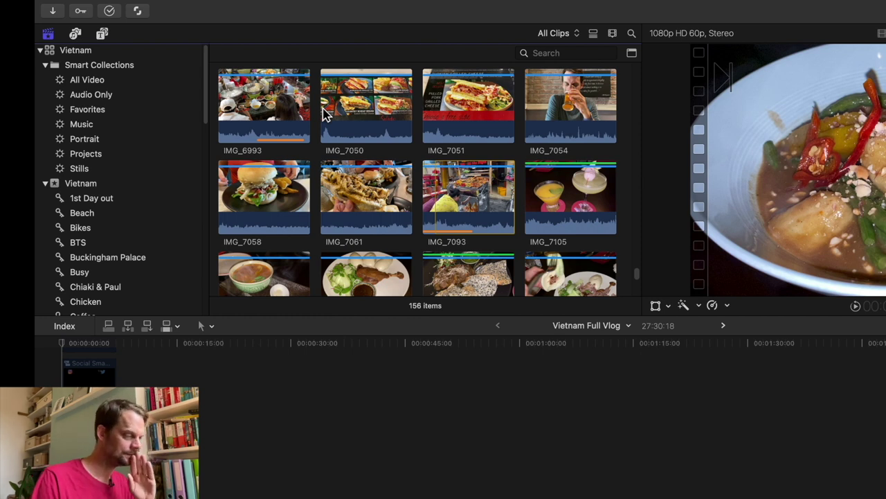
scroll(136, 223, "down", 15)
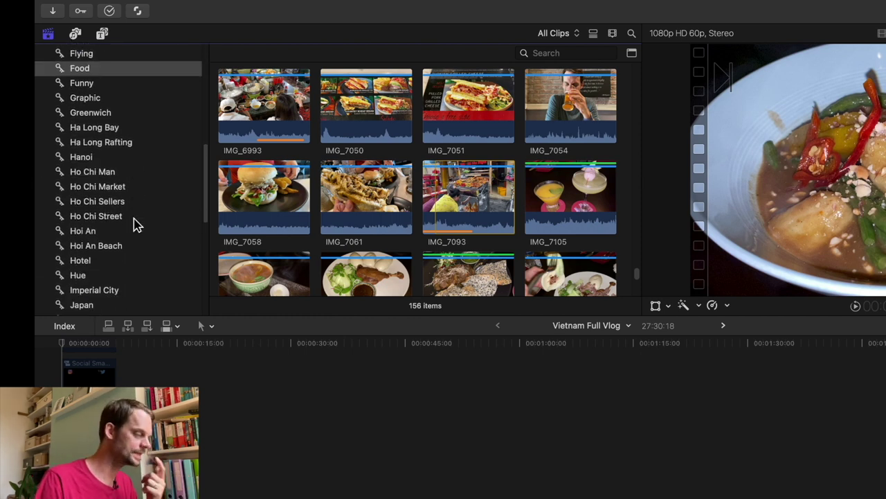
scroll(136, 224, "down", 2)
left_click(86, 176)
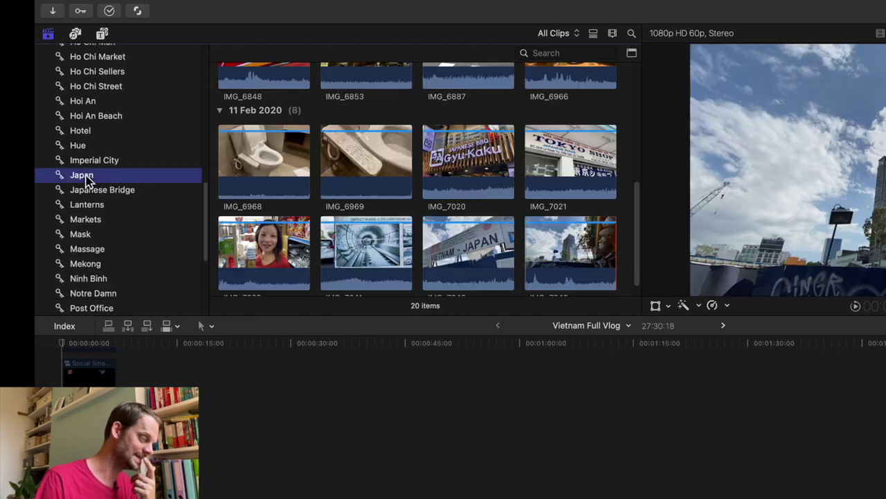
left_click(270, 152)
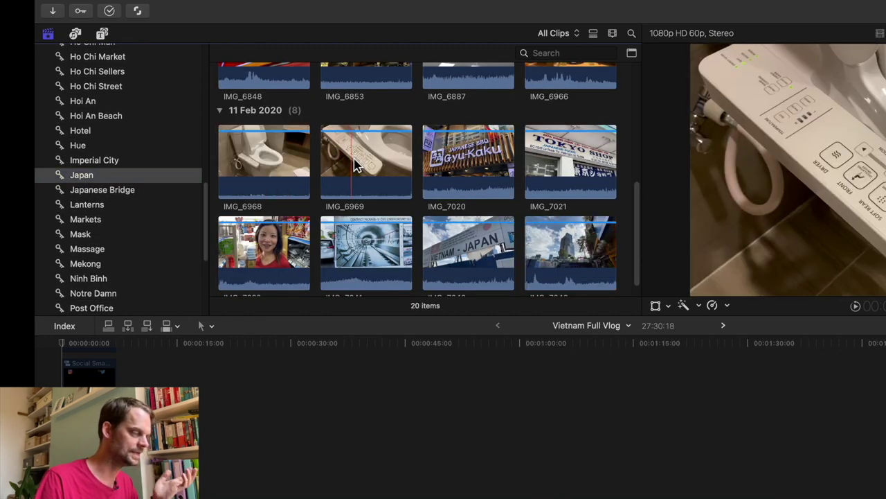
Step: Look through the clips in the Mask and Japanese Bridge keyword collections
left_click(87, 235)
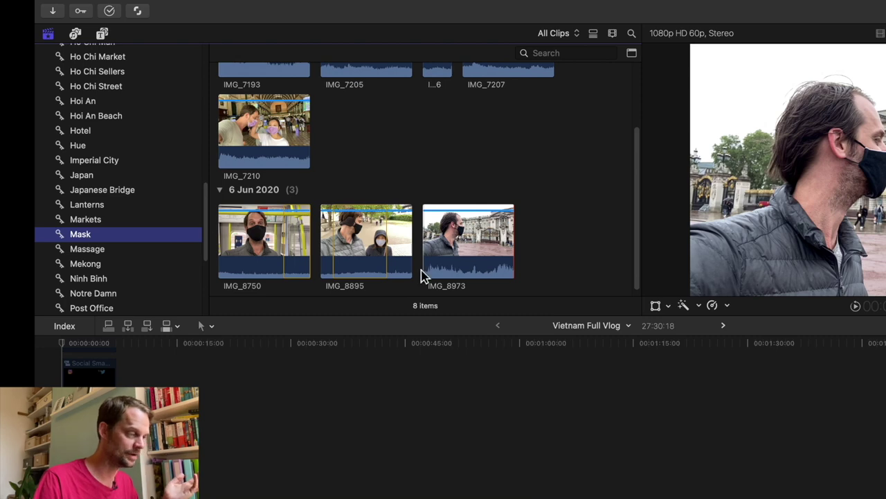
scroll(300, 164, "up", 3)
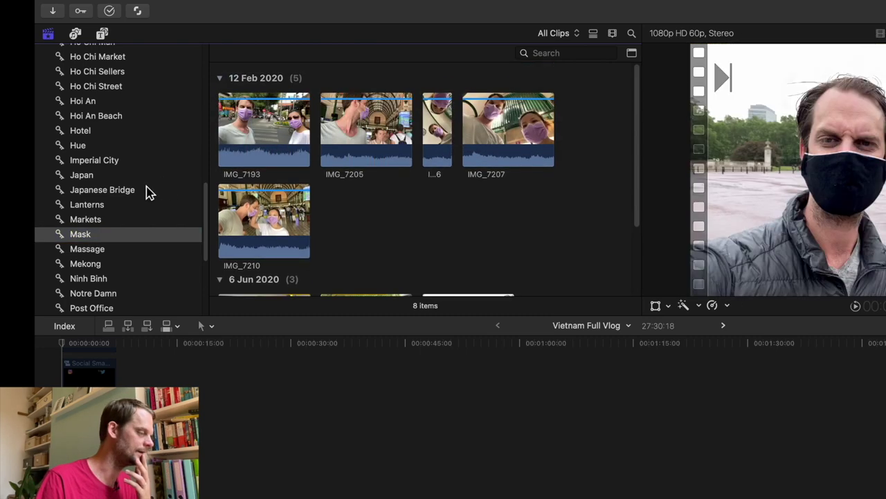
left_click(127, 195)
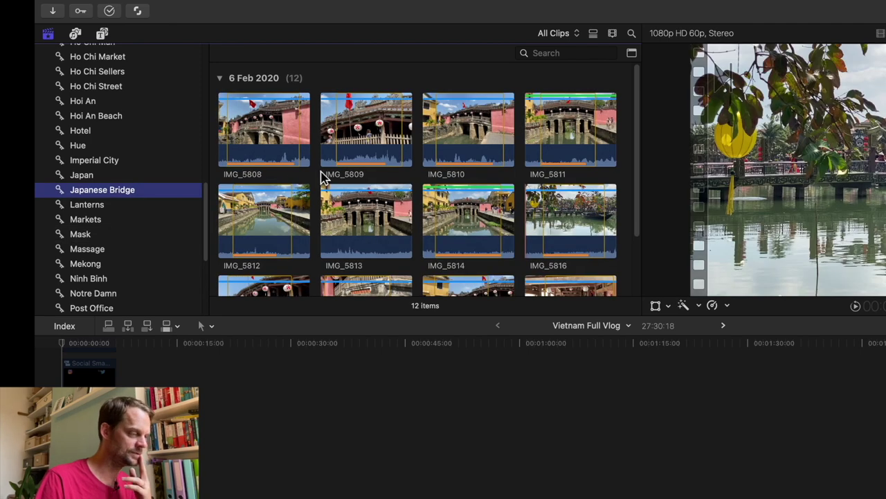
scroll(320, 177, "down", 3)
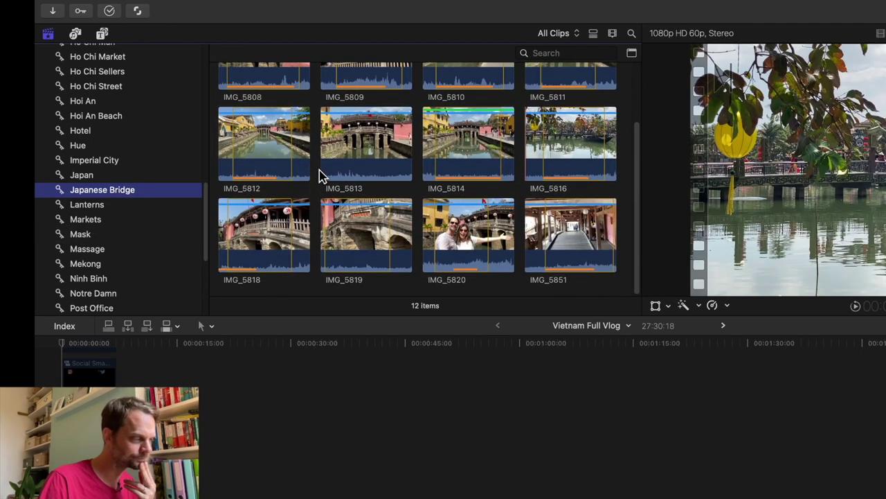
scroll(320, 177, "up", 3)
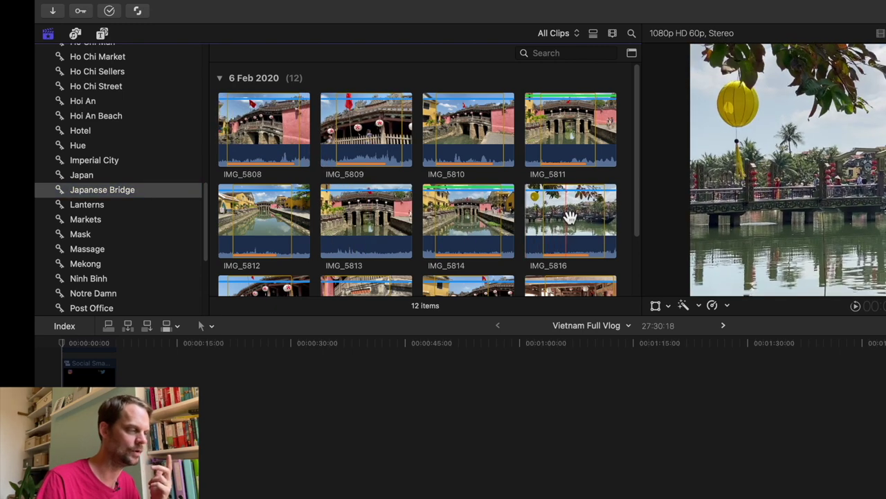
scroll(544, 216, "down", 3)
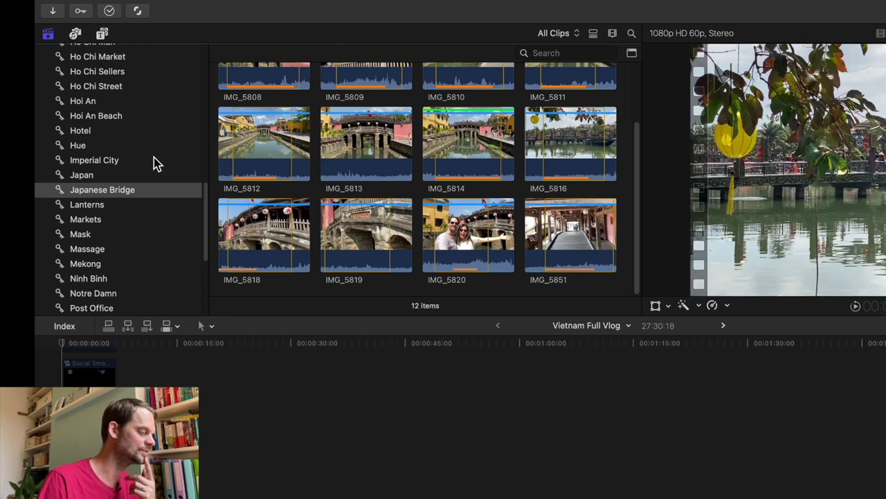
Step: Open the Busy keyword collection and review its street traffic clips back to the earliest date
scroll(154, 162, "up", 4)
scroll(154, 162, "up", 3)
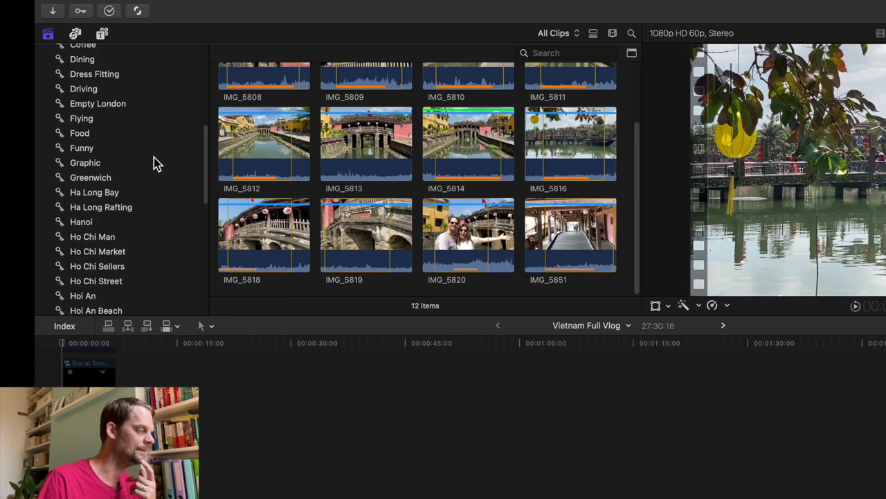
scroll(154, 162, "down", 2)
scroll(154, 162, "up", 6)
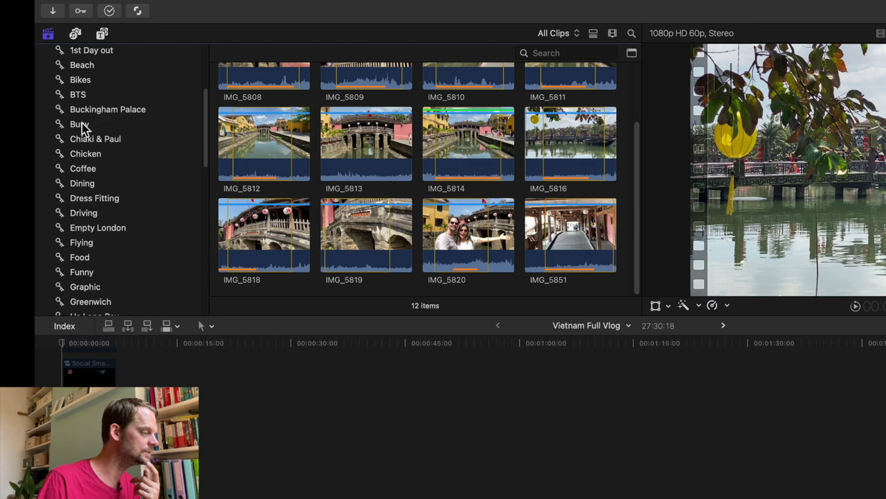
left_click(80, 126)
left_click(268, 132)
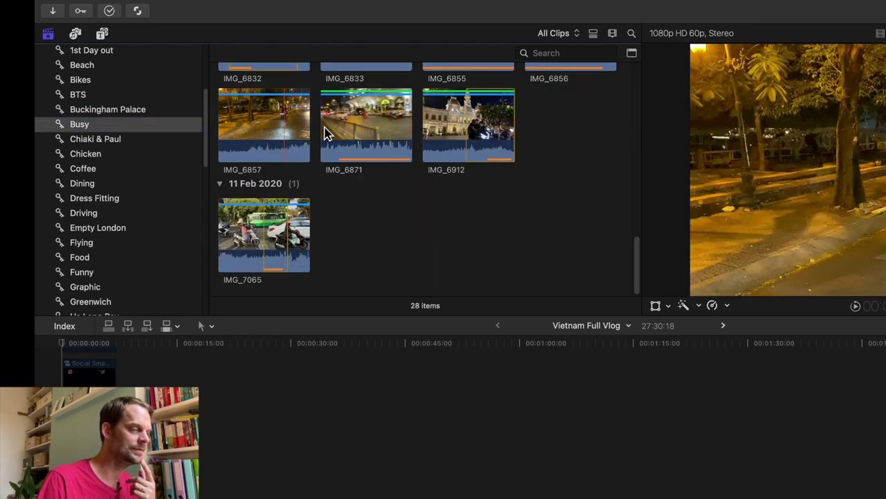
scroll(374, 132, "up", 2)
scroll(374, 132, "up", 5)
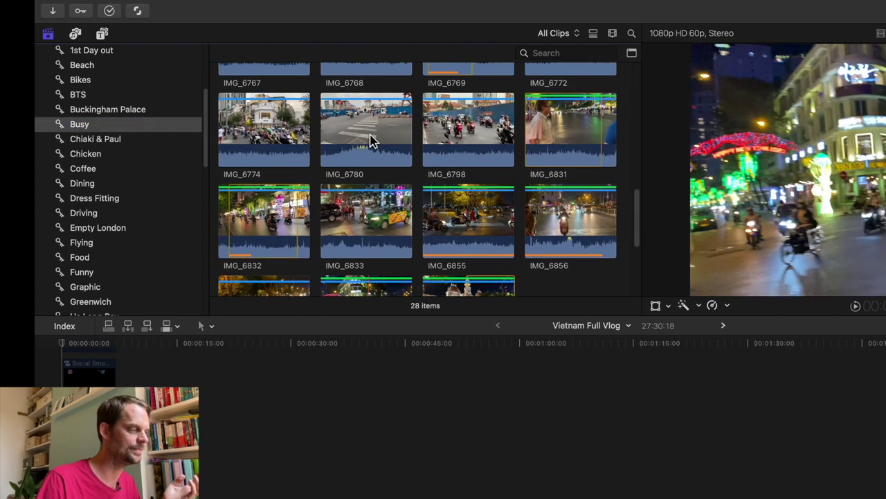
scroll(493, 135, "up", 5)
scroll(493, 136, "up", 3)
scroll(284, 175, "up", 4)
scroll(284, 175, "up", 5)
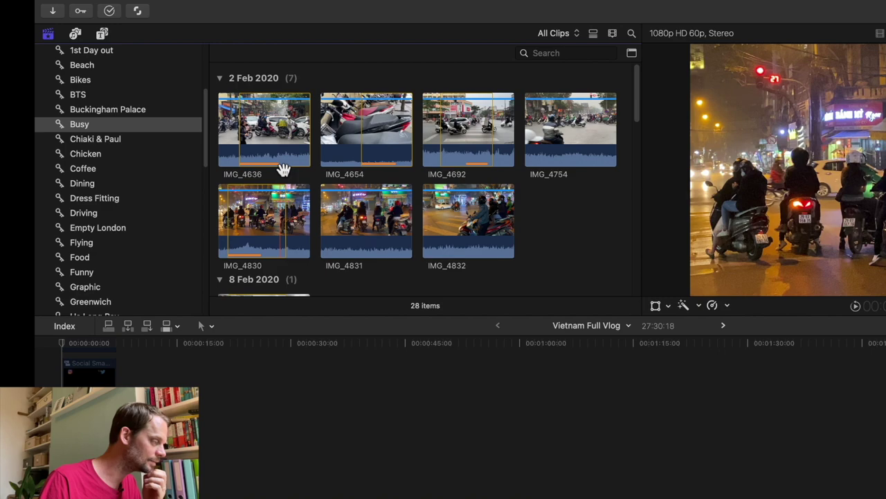
scroll(284, 170, "down", 1)
Step: Browse the clips in the Food keyword collection and in the one named after the travelling couple
left_click(82, 257)
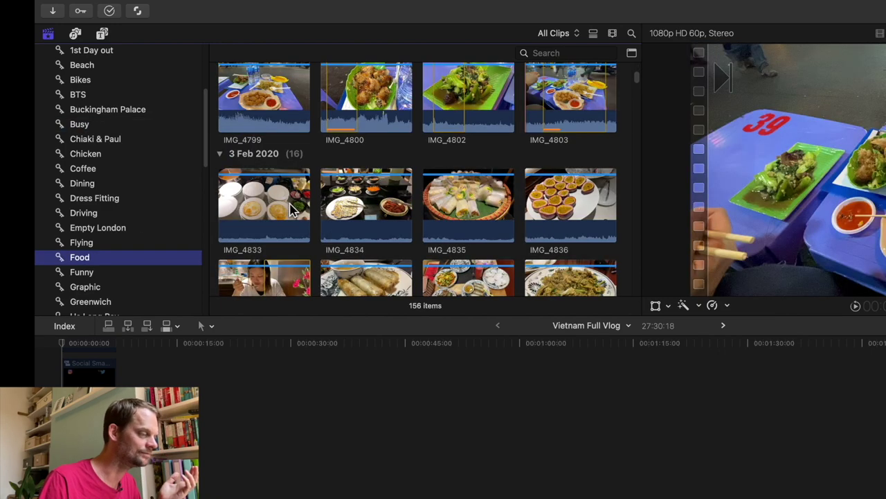
scroll(291, 207, "down", 15)
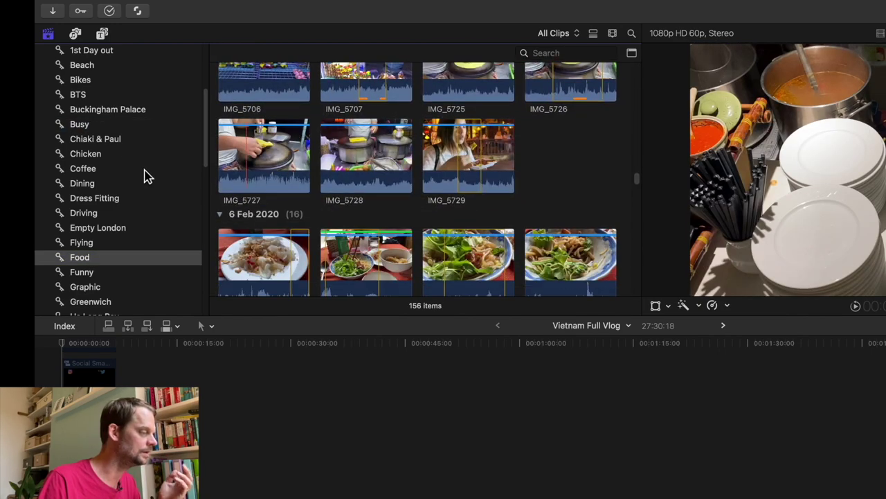
left_click(173, 141)
scroll(301, 158, "down", 10)
scroll(344, 205, "up", 2)
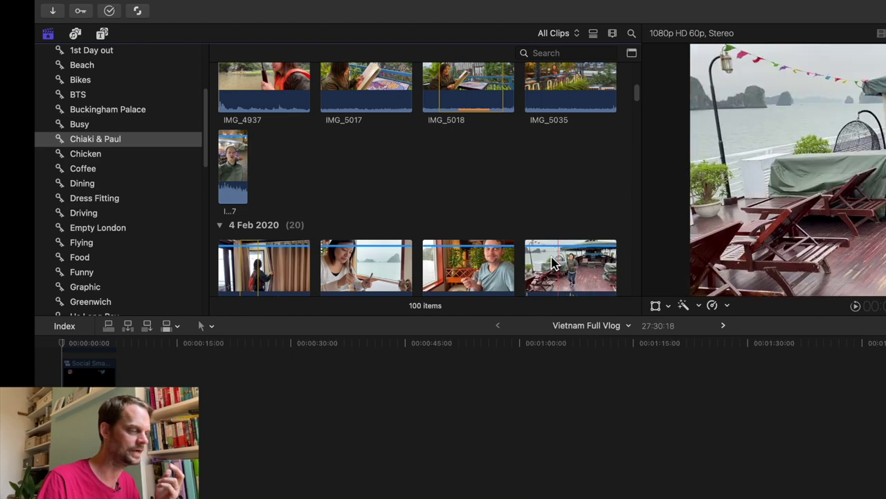
scroll(485, 214, "up", 7)
Step: Open the Favorites smart collection and examine its favorited clips across the February 2020 dates
scroll(142, 119, "up", 4)
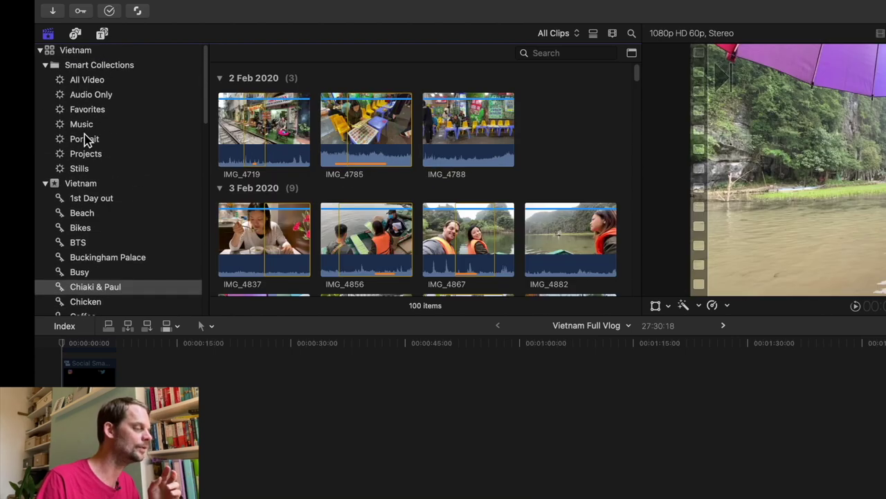
left_click(79, 113)
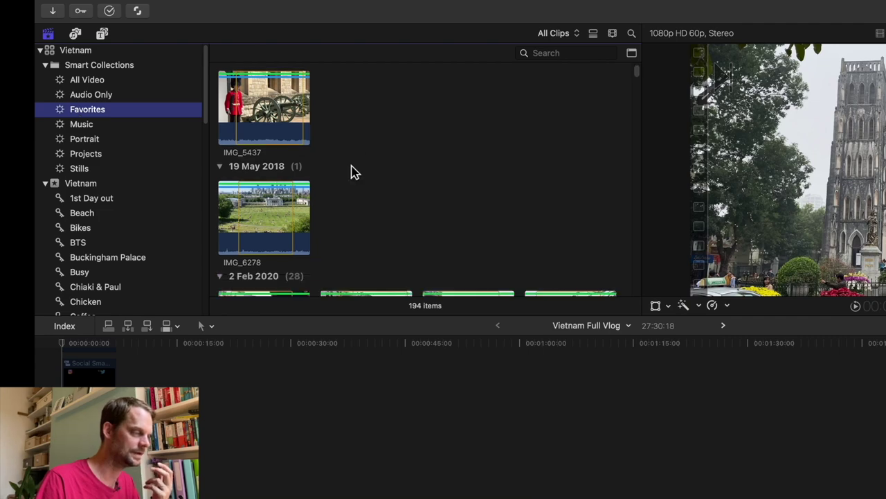
scroll(353, 172, "down", 10)
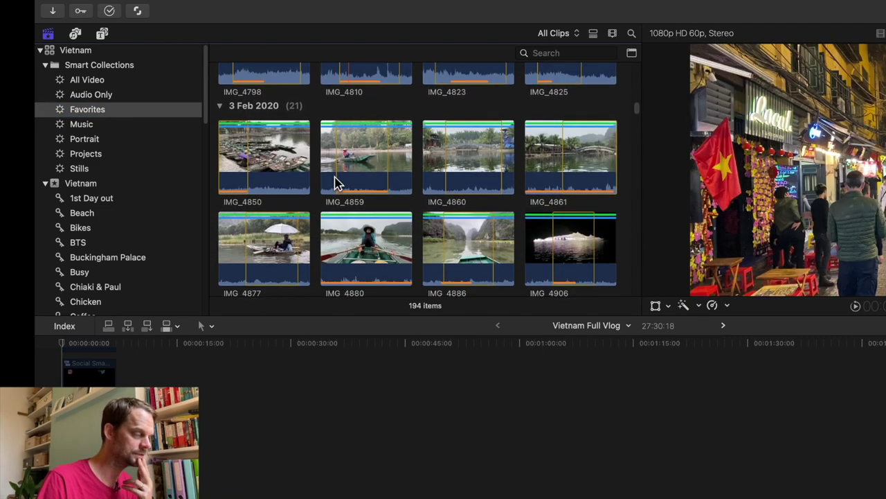
scroll(326, 191, "down", 3)
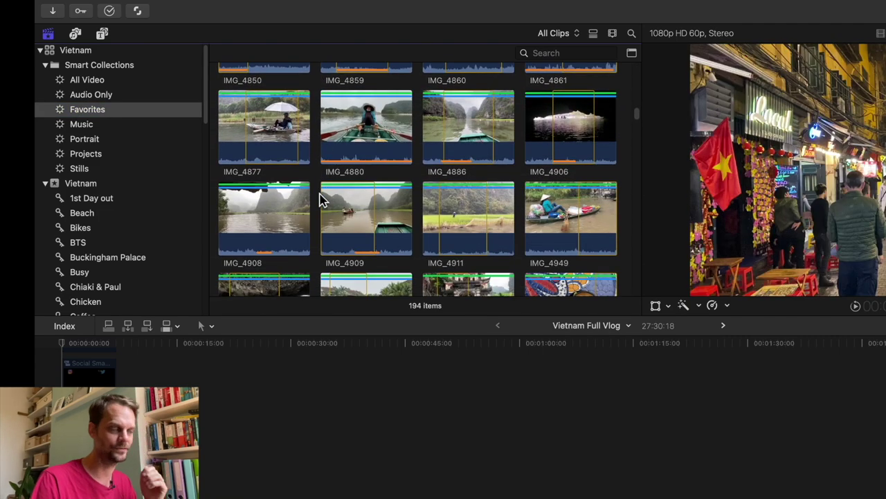
scroll(320, 200, "down", 2)
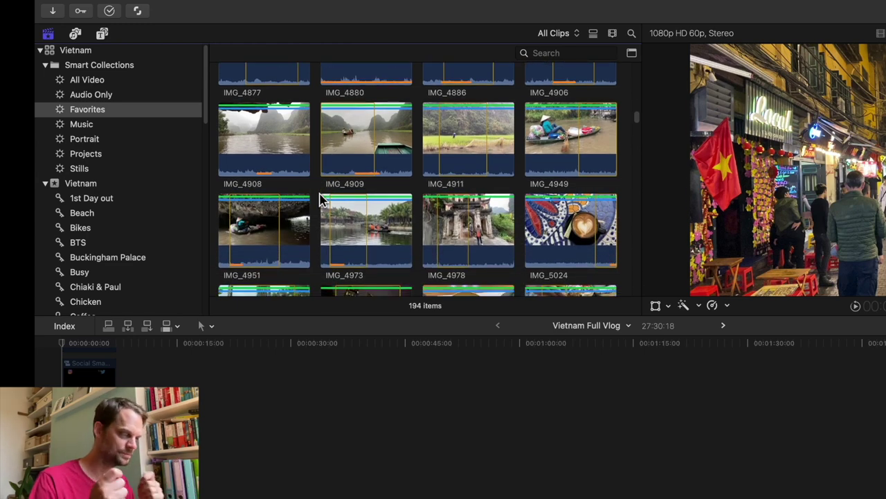
scroll(320, 199, "down", 1)
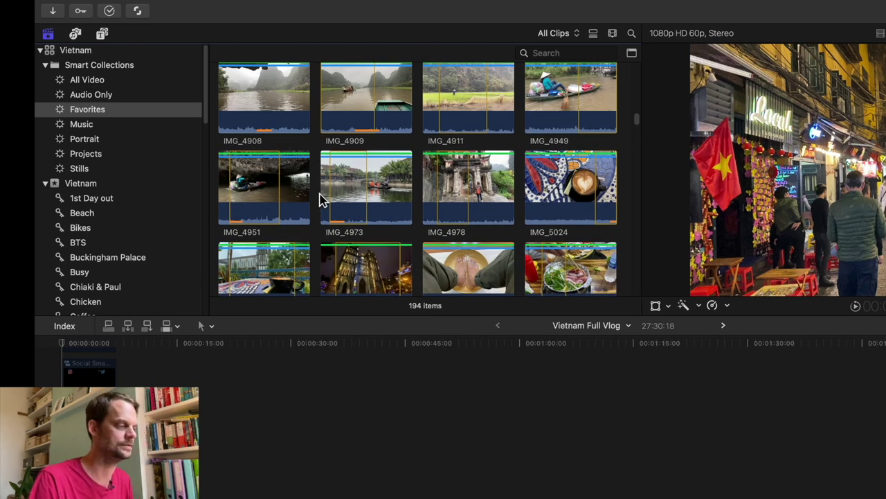
scroll(320, 199, "down", 5)
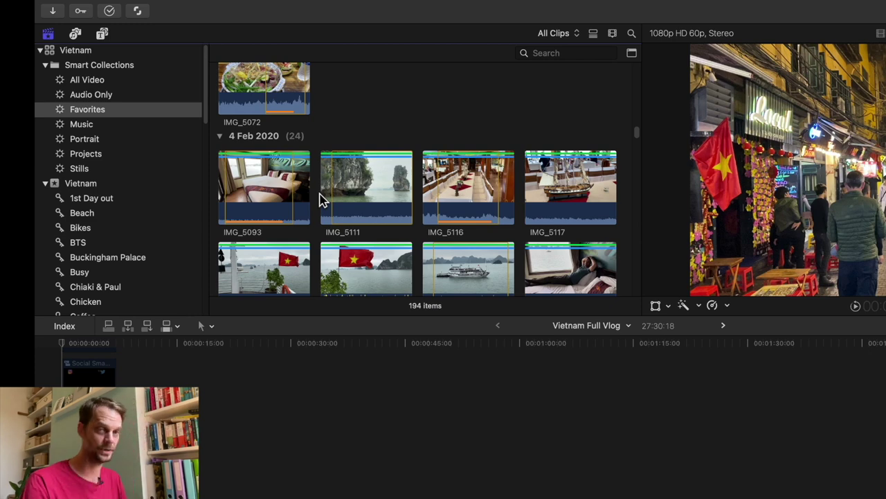
scroll(320, 199, "down", 8)
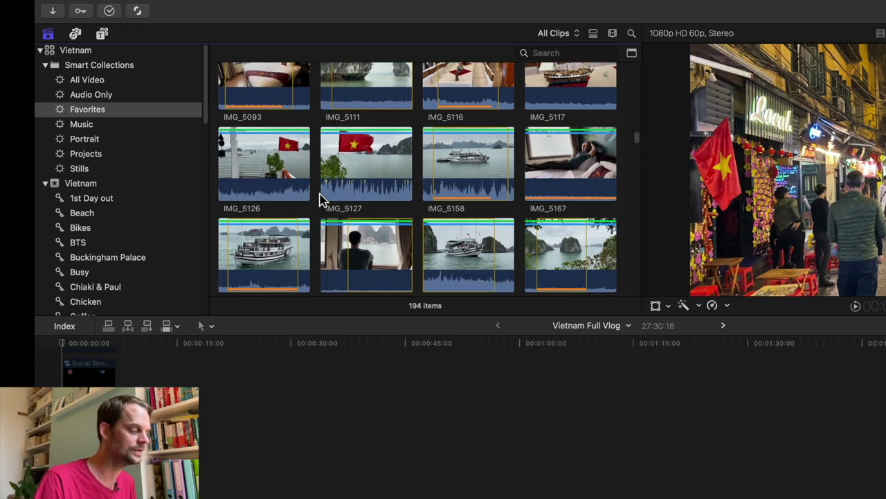
scroll(320, 199, "down", 2)
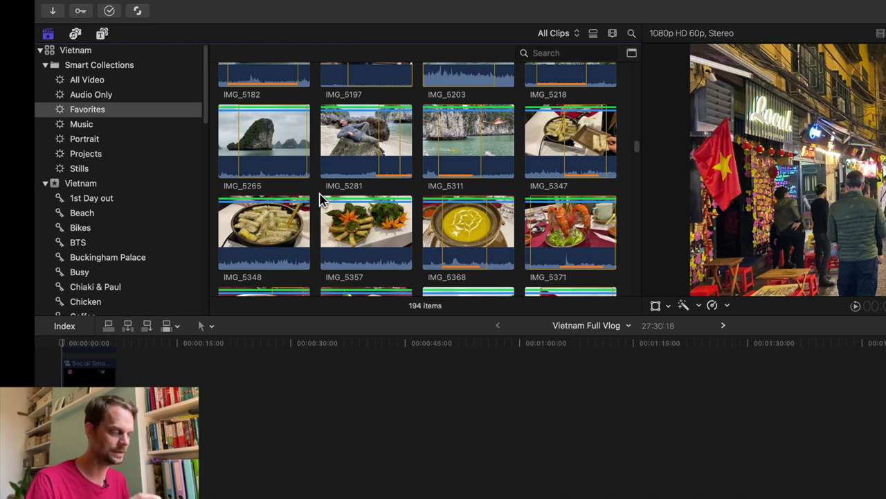
scroll(320, 199, "down", 8)
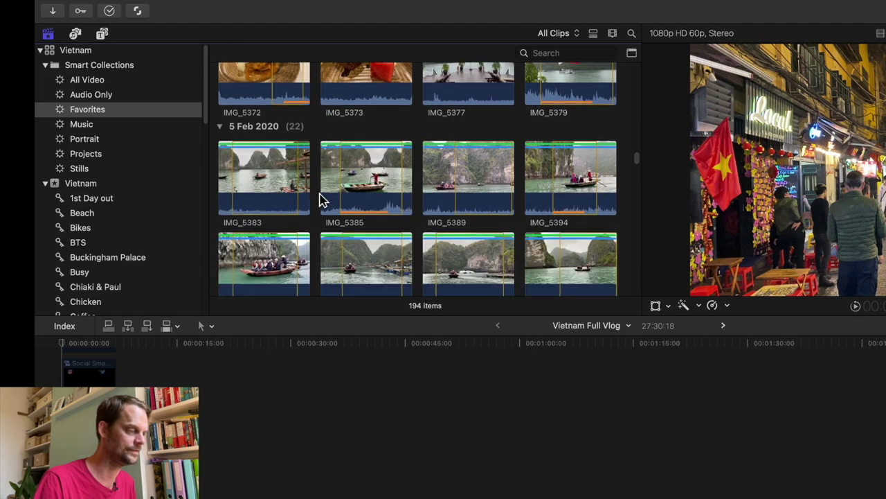
scroll(320, 200, "down", 20)
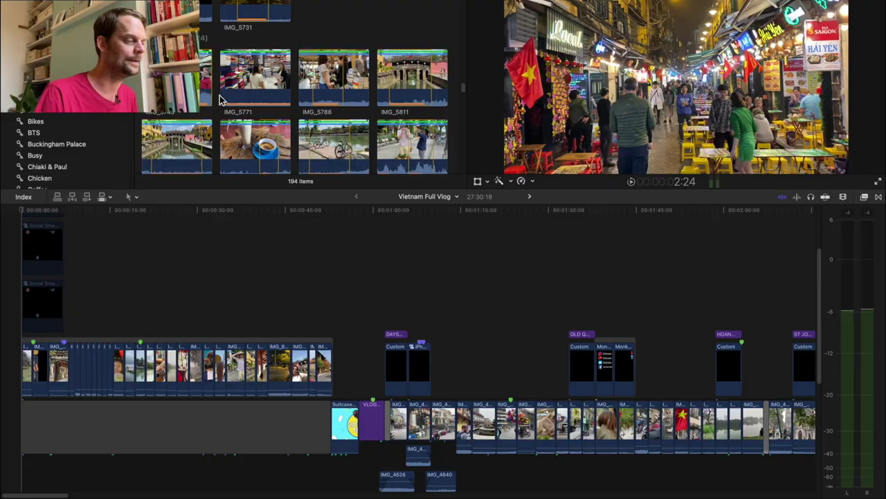
scroll(219, 97, "down", 3)
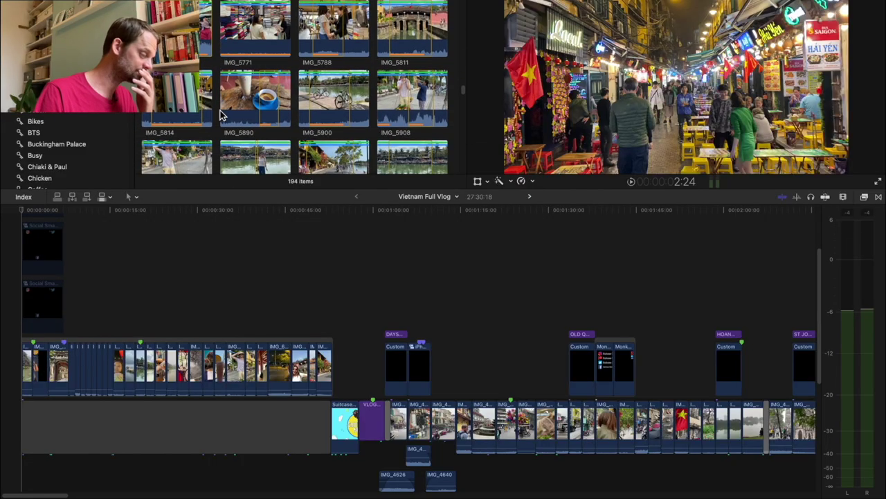
Step: Play the opening of the Vietnam Full Vlog timeline to review the intro voice-over together with its music
scroll(220, 263, "down", 10)
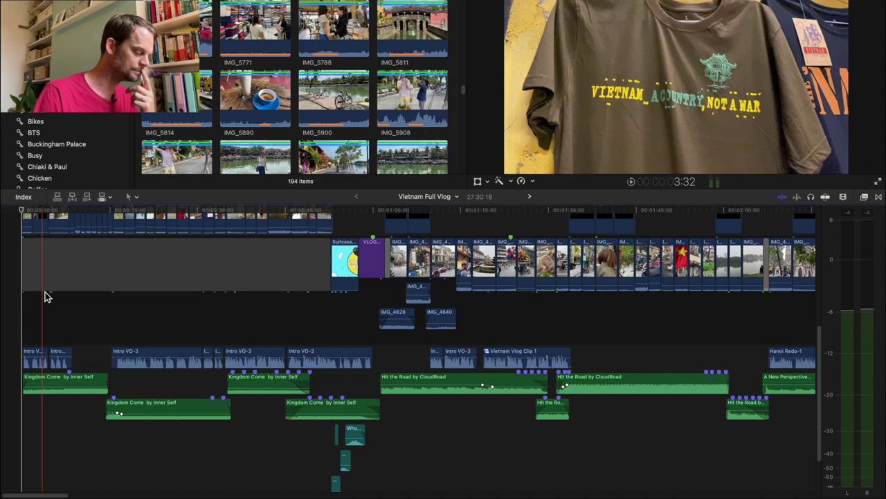
key("space")
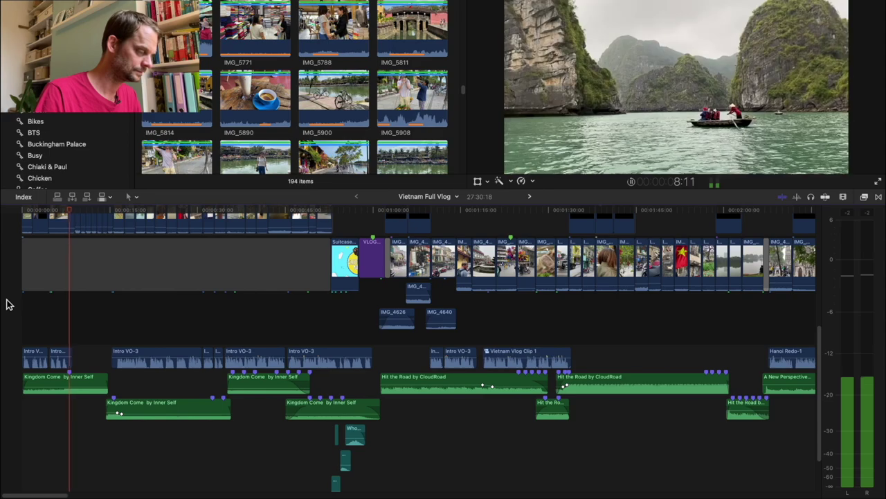
key("space")
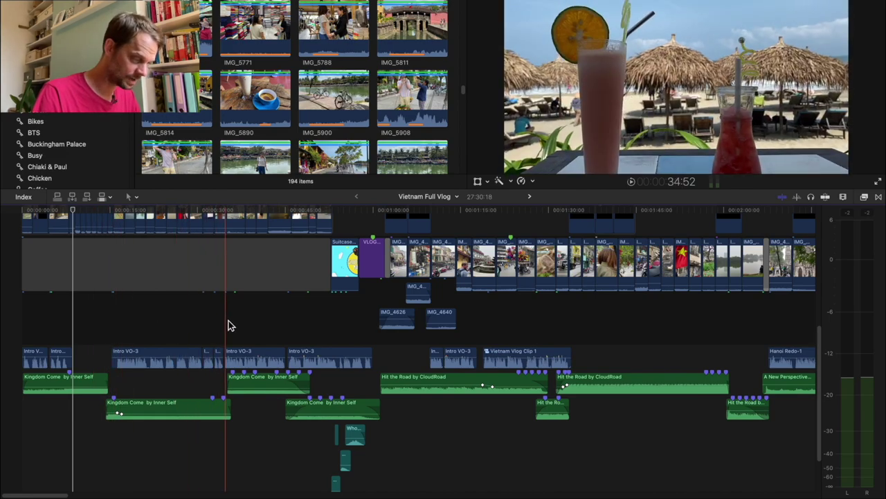
Step: Try extending the start of the third Kingdom Come music clip earlier in the intro, and undo the trim
left_click_drag(233, 382, 219, 382)
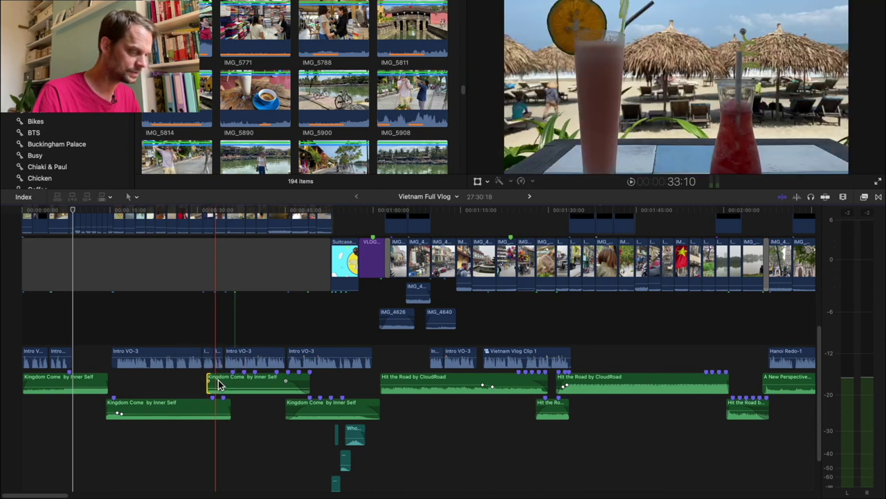
key("super+z")
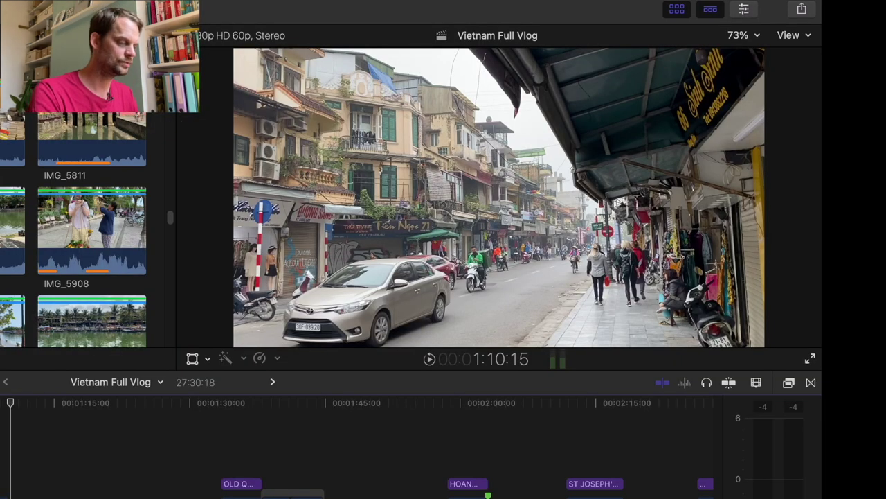
Step: Cue the timeline to 1:08:39 within the "All shot on iPhone" title and show the title's Draw Mask settings
key("space")
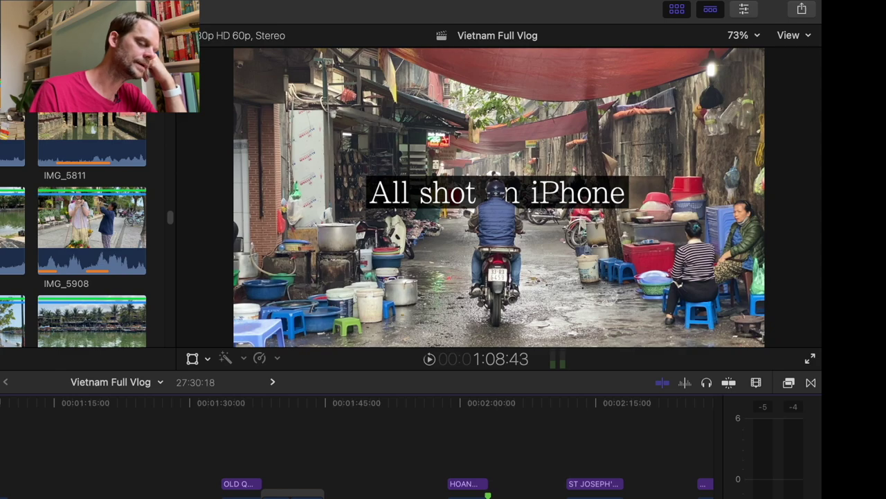
key("j")
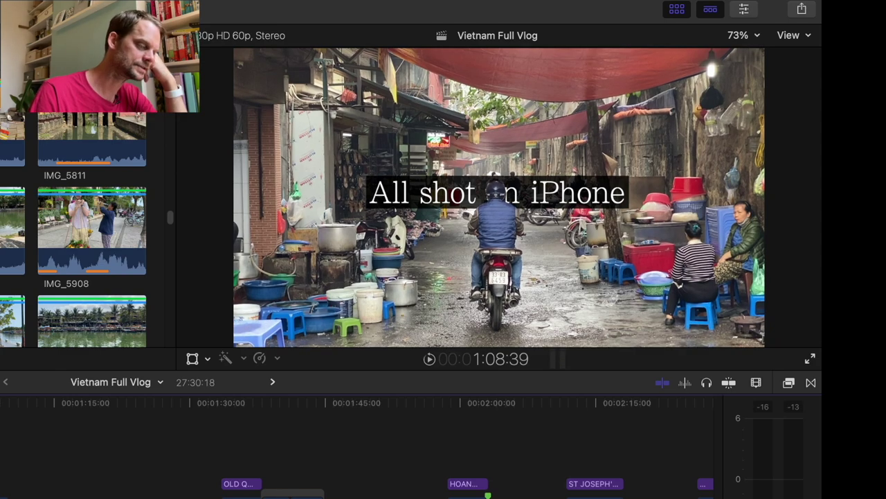
key("j")
key("l")
key("k")
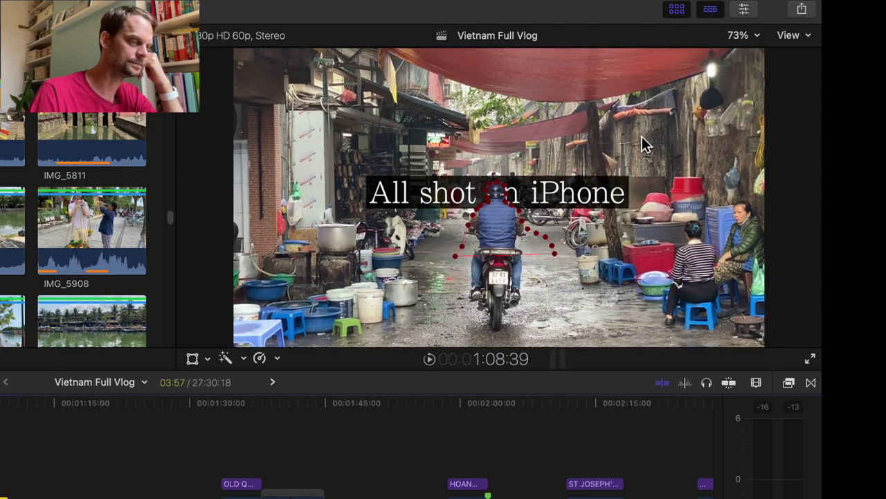
left_click(752, 11)
left_click(754, 13)
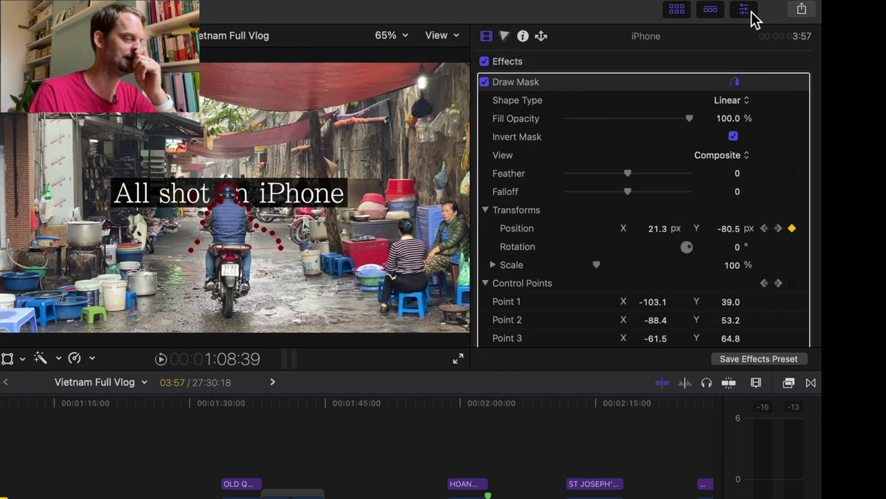
Step: Step frame by frame from 1:07:54 to about 1:09:50, examining at 200% how the title's keyframed mask follows the motorbike rider
key("j")
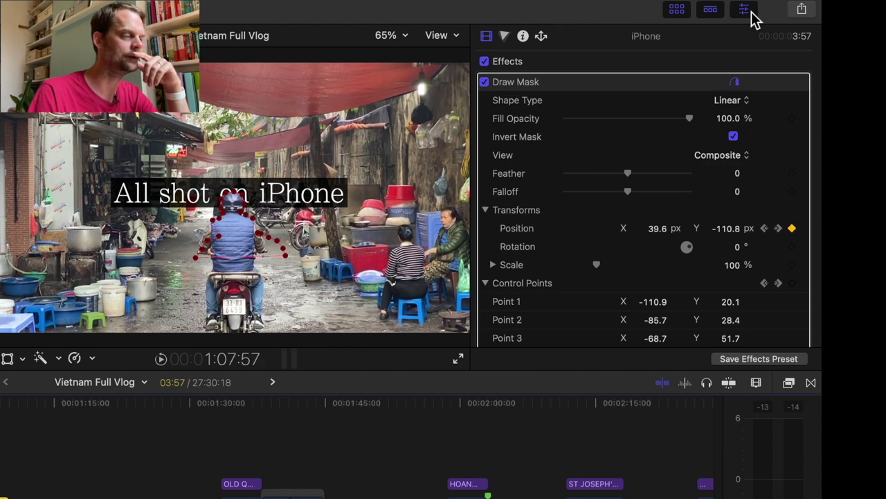
key("space")
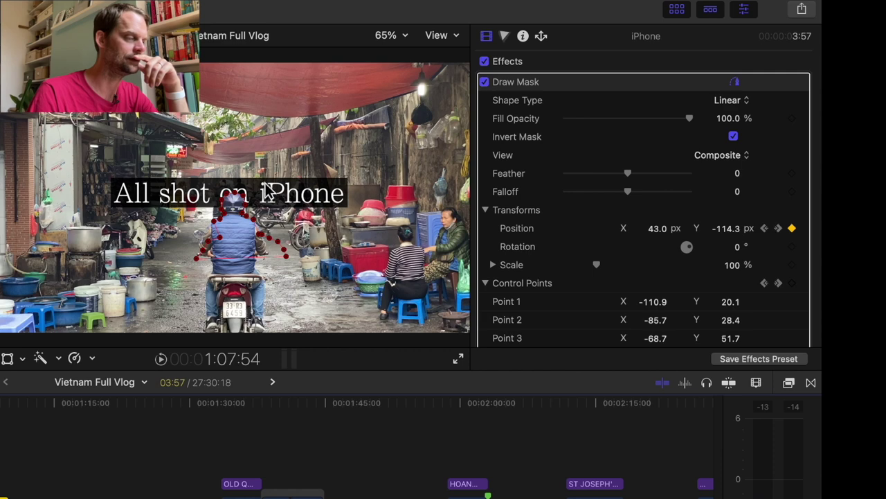
scroll(253, 193, "up", 5)
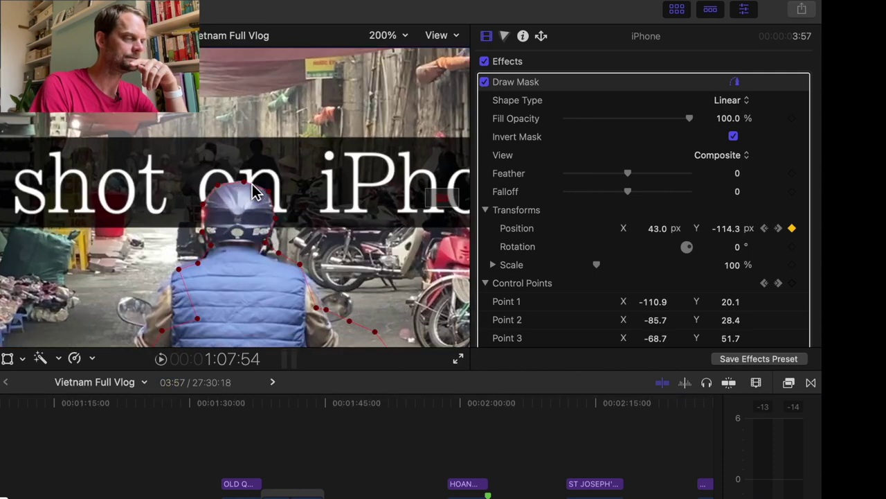
key("Right")
key("Right")
key("Right")
key("Right")
key("Right")
key("Right")
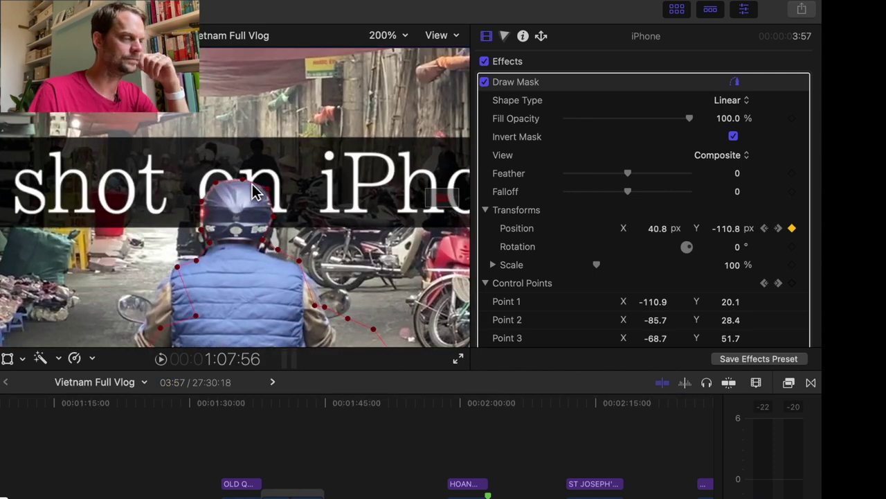
key("Right")
key("Right")
key("Right")
key("Right")
key("Right")
key("Right")
key("Right")
key("Right")
key("Right")
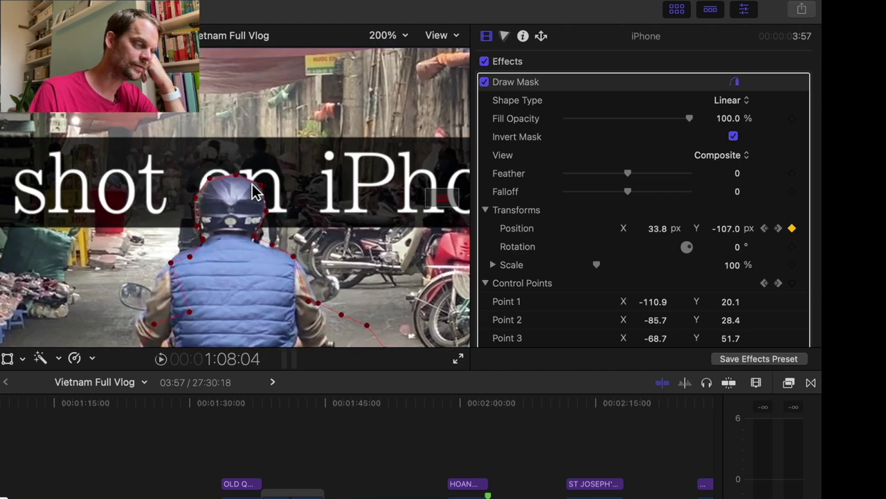
key("Right")
key("Right")
key("Right")
key("Right")
key("Right")
key("Right")
key("Right")
key("Right")
key("Right")
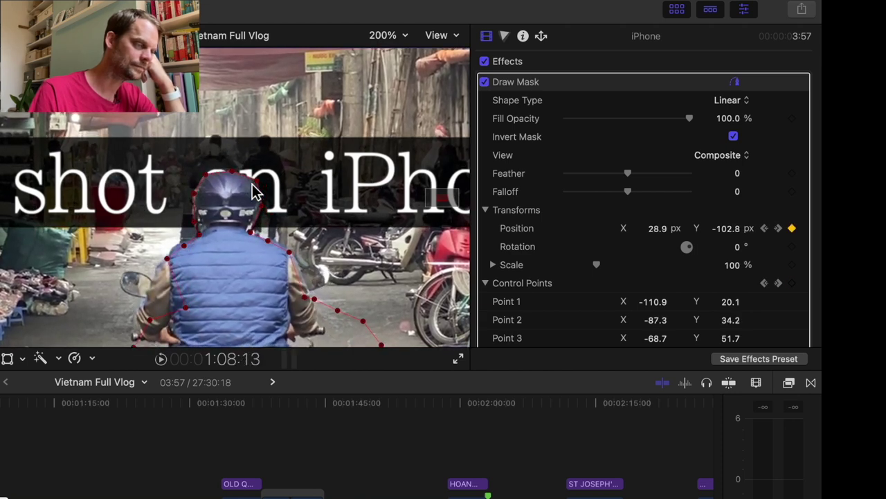
key("Right")
key("Right")
key("Right")
key("Right")
key("Right")
key("Right")
key("Right")
key("Right")
key("Right")
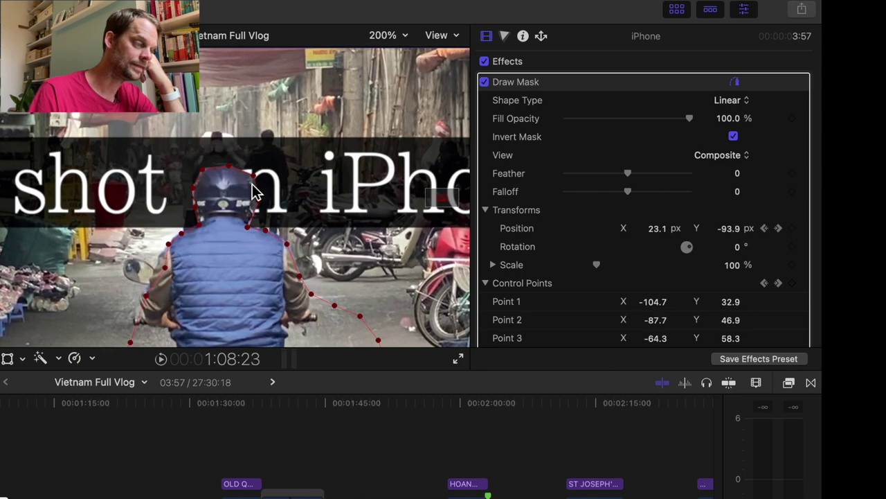
key("Right")
key("Right")
key("Right")
key("Right")
key("Right")
key("Right")
key("Right")
key("Right")
key("Right")
key("Right")
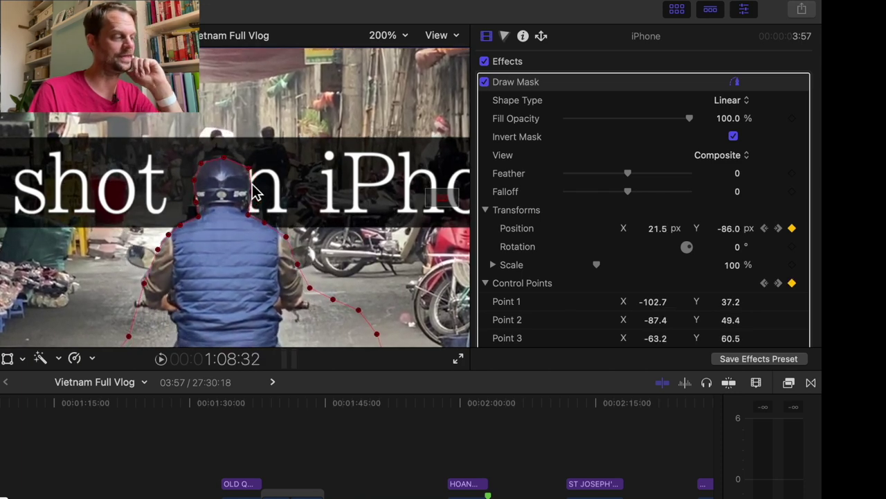
key("Right")
key("Right")
key("Right")
key("Right")
key("Right")
key("Right")
key("Right")
key("Right")
key("Right")
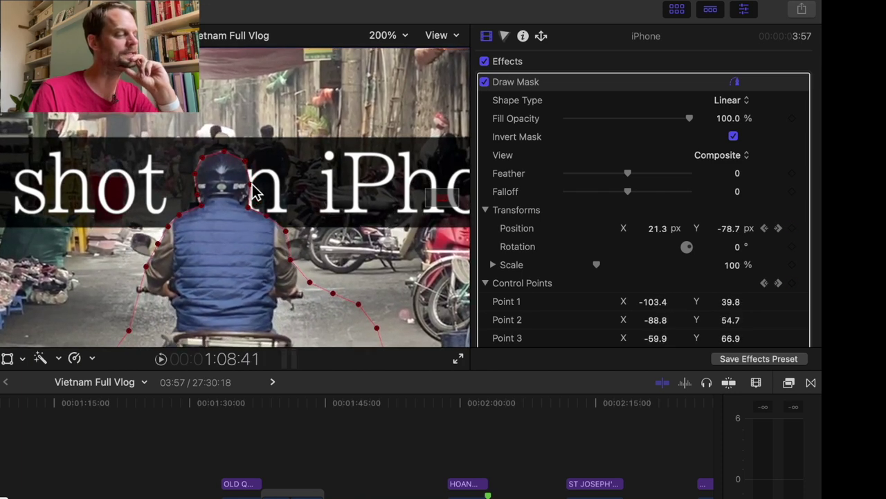
key("Right")
key("Right")
key("Right")
key("Right")
key("Right")
key("Right")
key("Right")
key("Right")
key("Right")
key("Right")
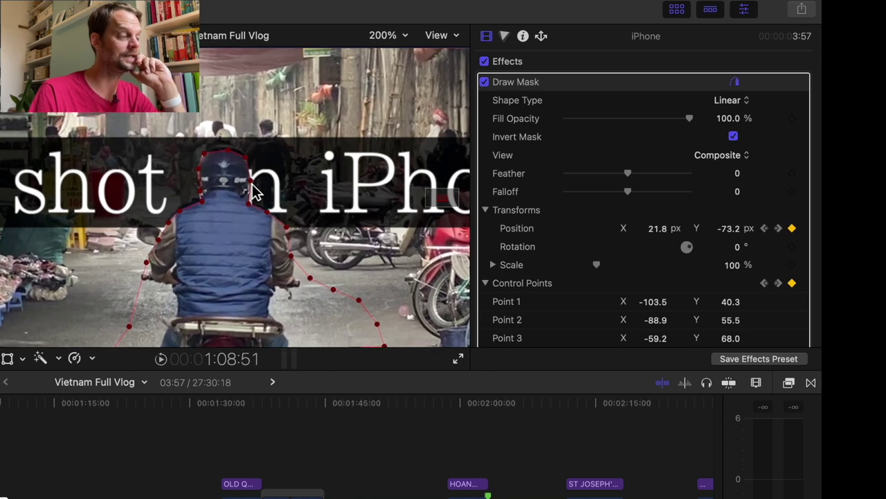
key("Right")
key("Right")
key("Right")
key("Right")
key("Right")
key("Right")
key("Right")
key("Right")
key("Right")
key("Right")
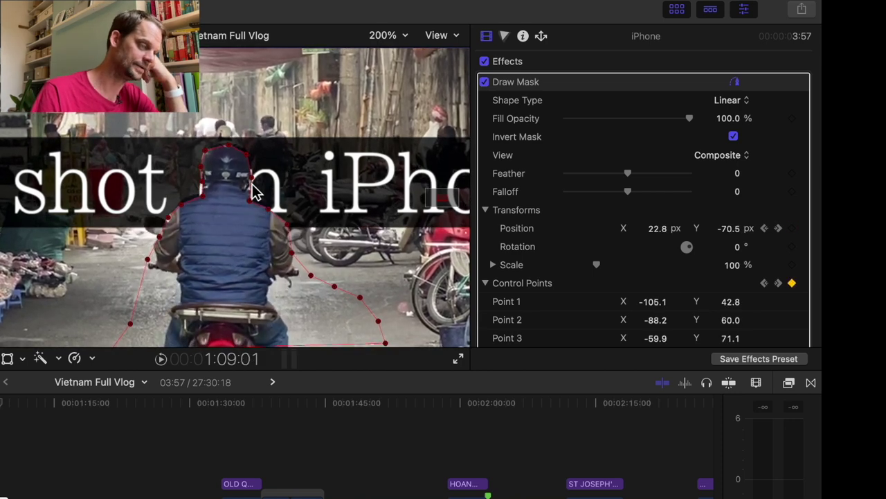
key("Right")
key("Right")
key("Right")
key("Right")
key("Right")
key("Right")
key("Right")
key("Right")
key("Right")
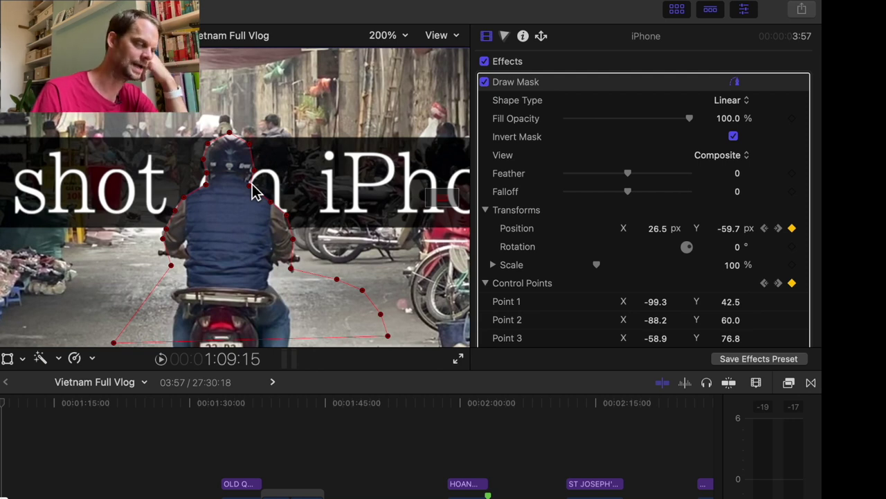
key("Right")
key("Right")
key("Right")
key("Right")
key("Right")
key("Right")
key("Right")
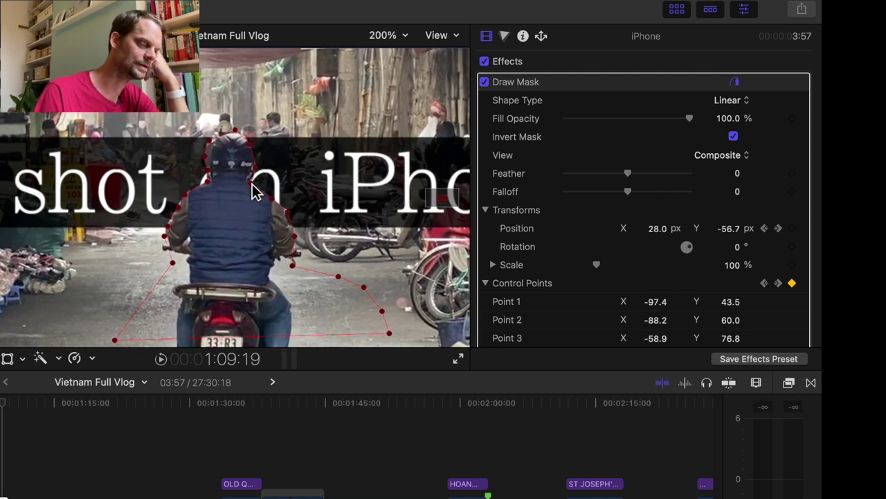
key("Right")
key("Right")
key("Right")
key("Right")
key("Right")
key("Right")
key("Right")
key("Right")
key("Right")
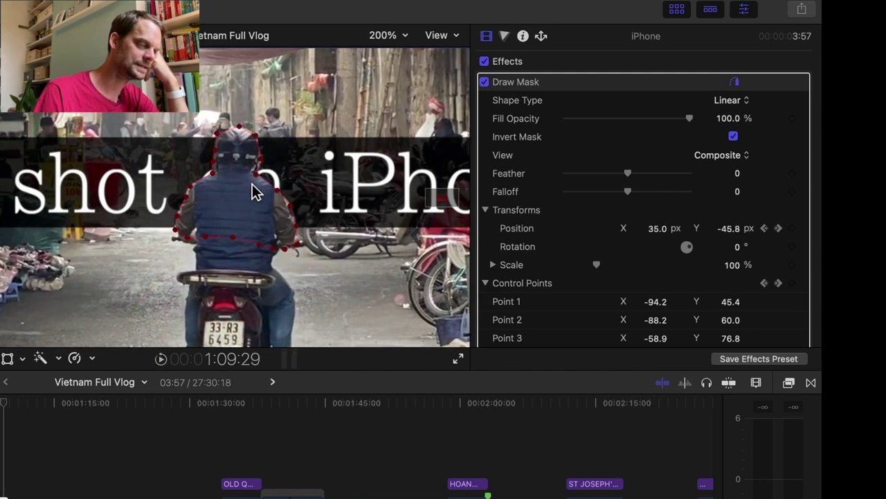
key("Right")
key("Right")
key("Right")
key("Right")
key("Right")
key("Right")
key("Right")
key("Right")
key("Right")
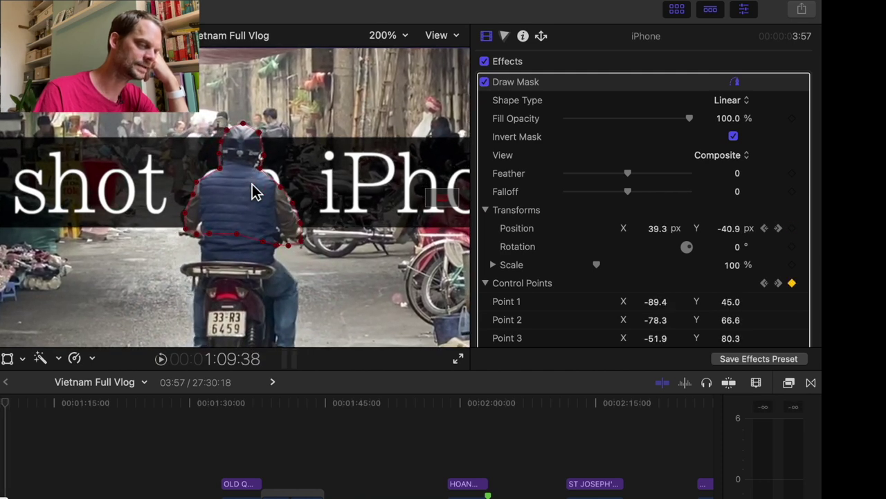
key("Right")
key("Right")
key("Right")
key("Right")
key("Right")
key("Right")
key("Right")
key("Right")
key("Right")
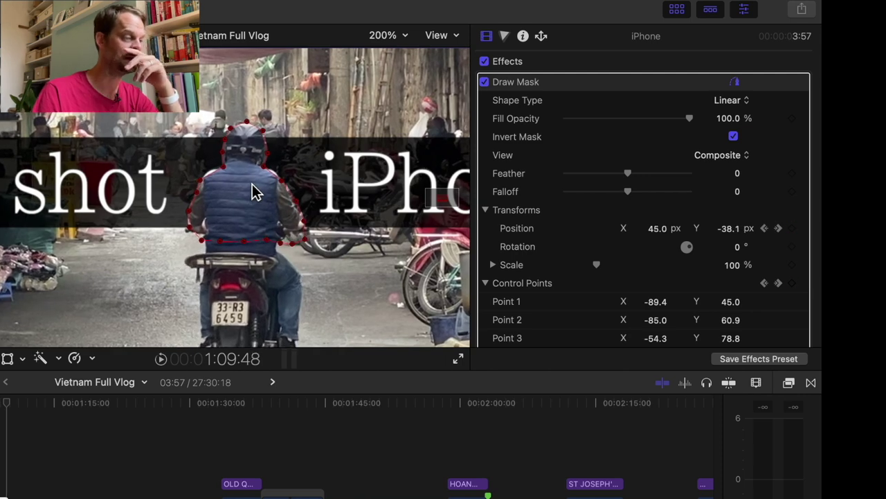
key("Right")
key("Right")
key("Left")
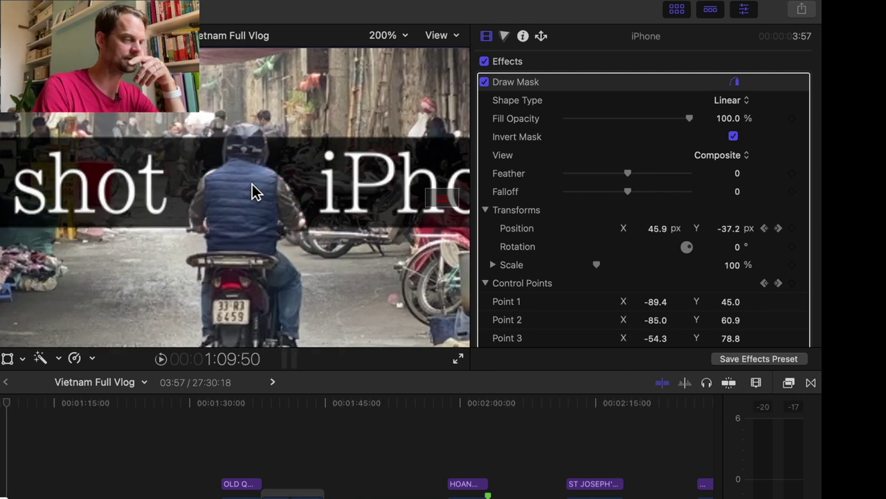
Step: Play the masked title section in real time up to 1:09:52 to review the text passing behind the rider
key("shift+question")
key("space")
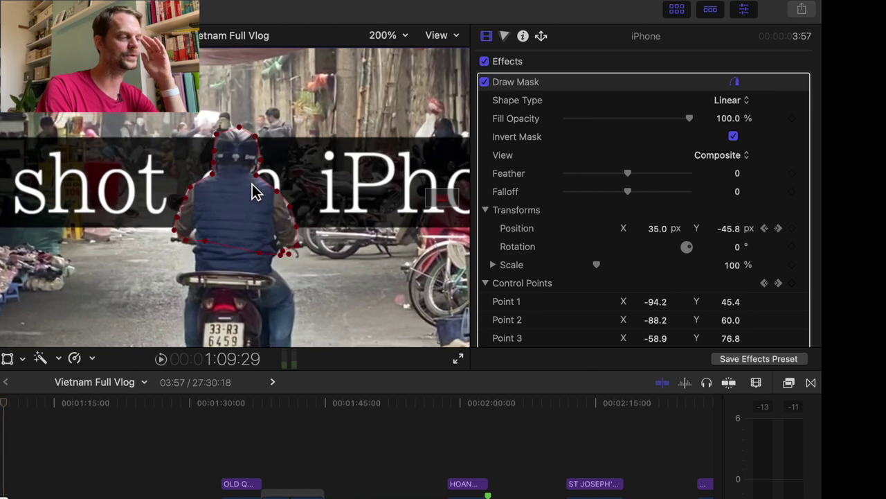
key("shift+space")
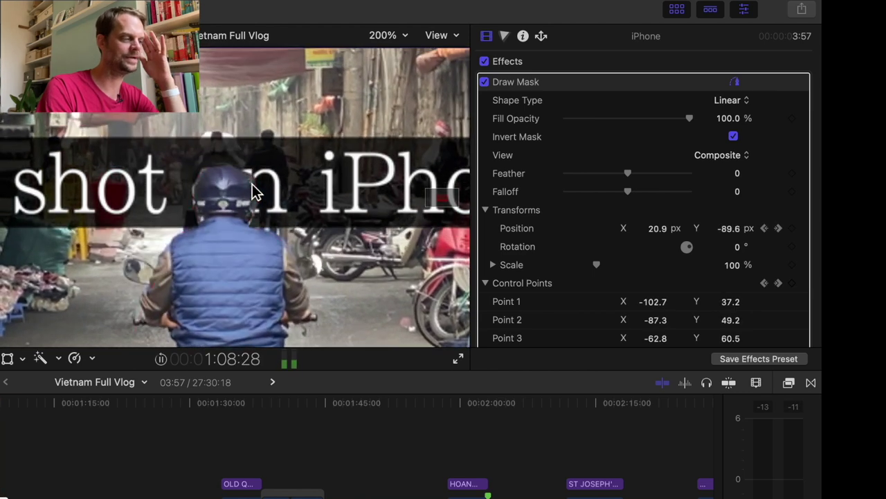
key("space")
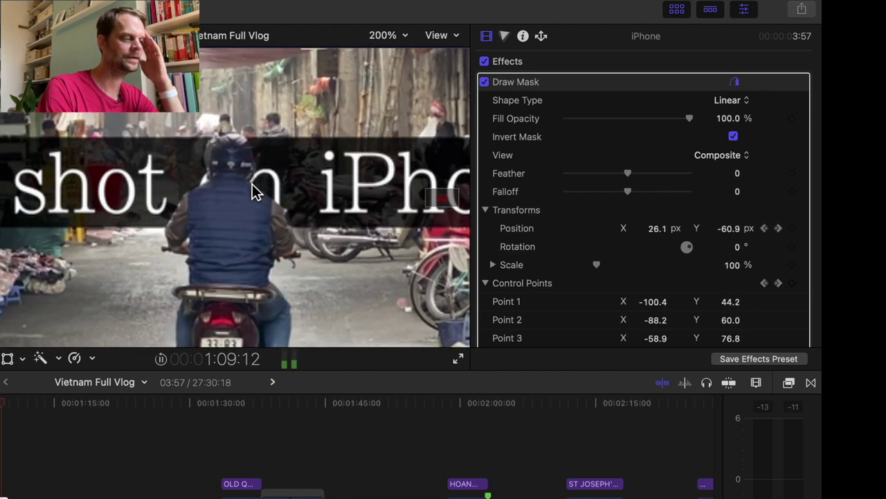
key("space")
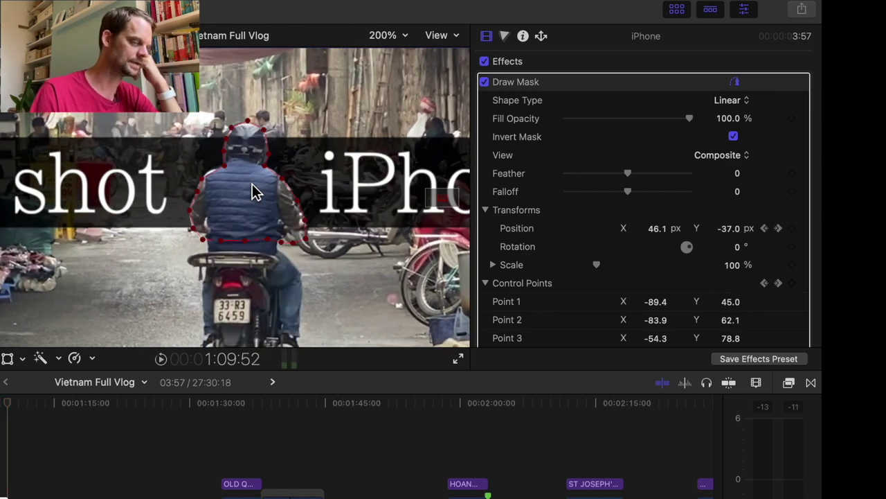
Step: Add a Position keyframe to the title's Draw Mask at 1:09:52 and fit the whole frame in the viewer
key("alt+k")
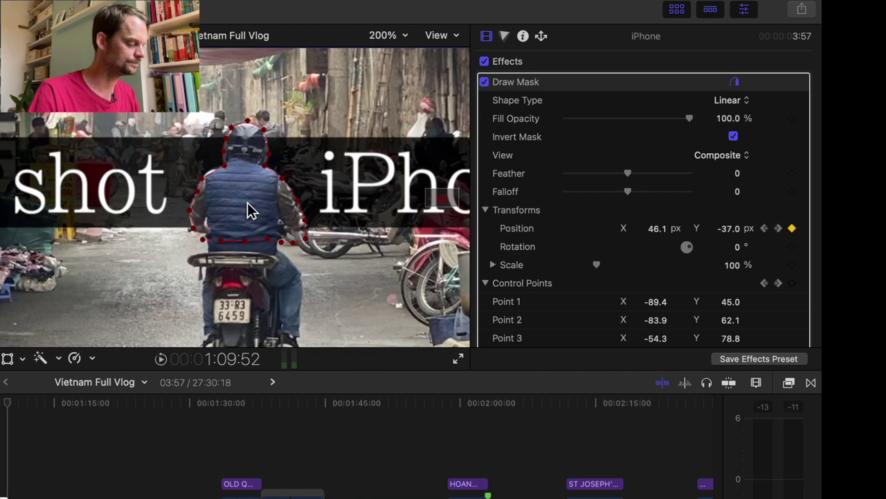
key("shift+z")
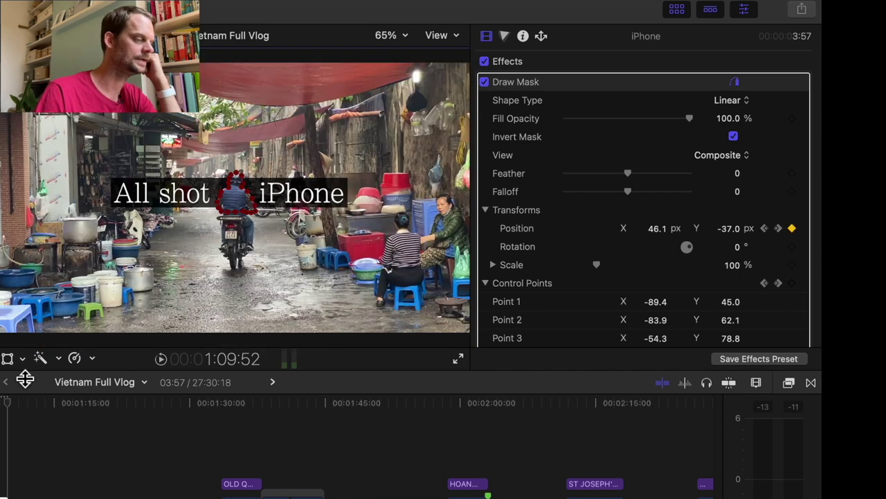
Step: Play the timeline from 1:22:49 to 1:37:52 to review the Hit the Road music edit around Vietnam Vlog Clip 1
left_click(9, 405)
left_click_drag(9, 406, 128, 419)
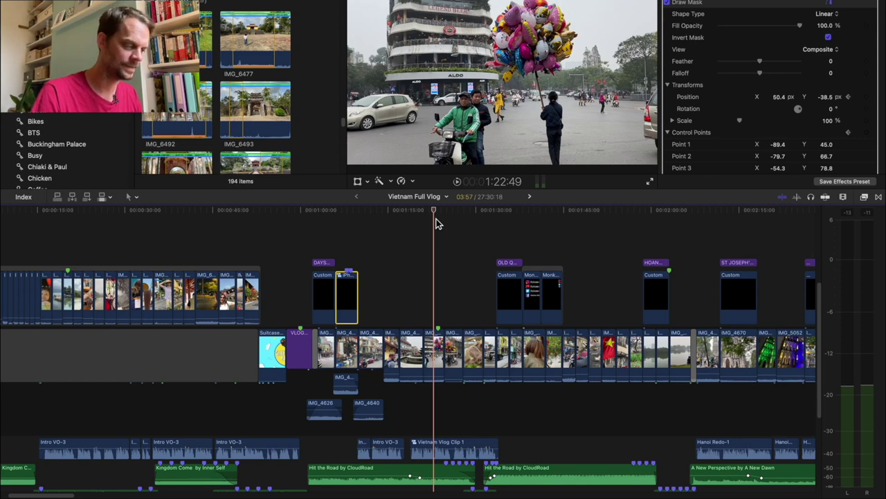
scroll(447, 243, "down", 5)
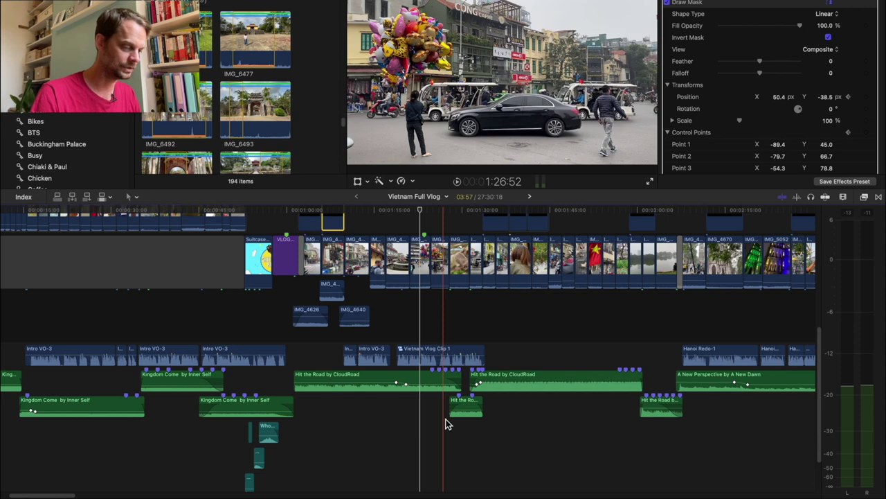
scroll(446, 424, "up", 1)
scroll(446, 423, "up", 3)
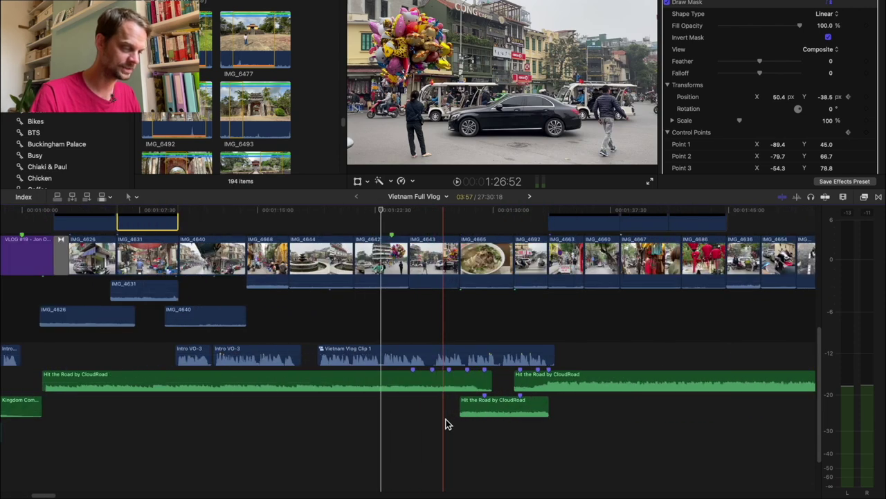
scroll(446, 424, "up", 2)
scroll(446, 424, "right", 3)
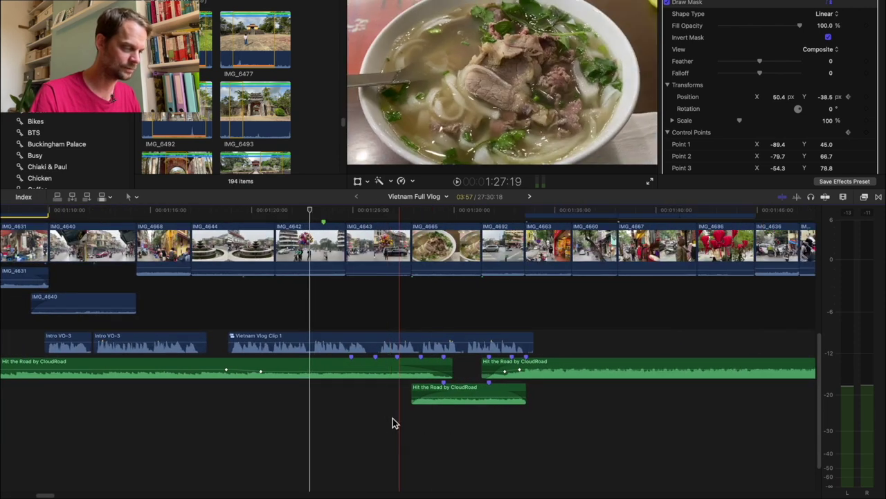
key("space")
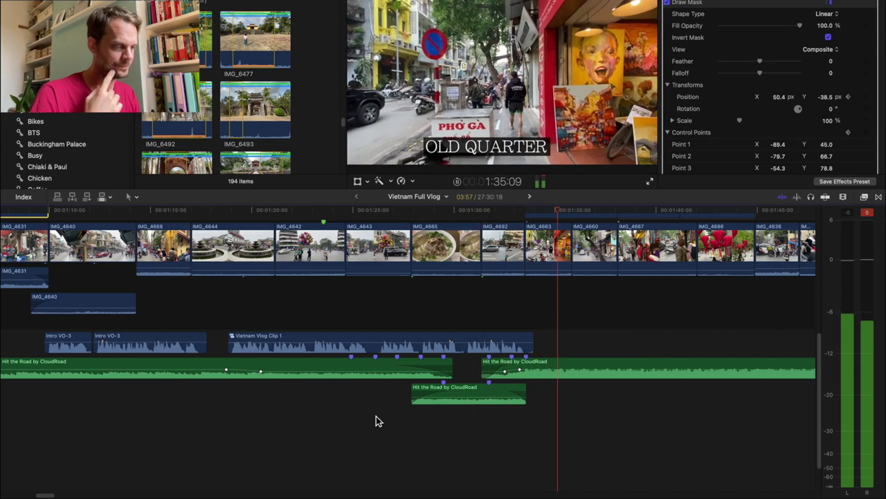
key("space")
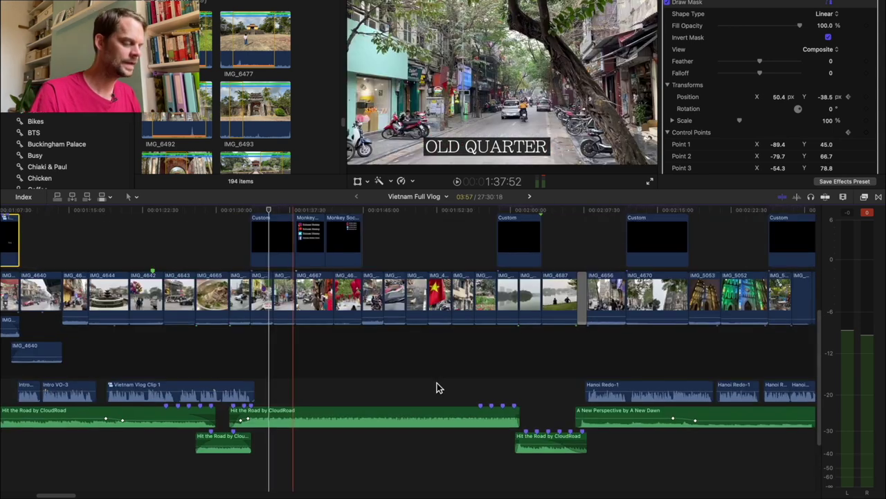
Step: Examine the location titles, Hanoi Redo-1 voice-over and A New Perspective music along the timeline between the Old Quarter and train sections
scroll(436, 388, "left", 3)
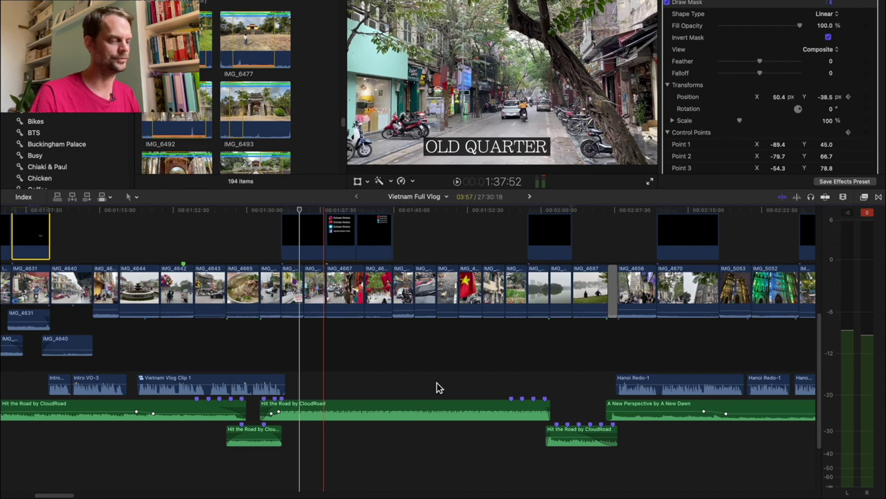
scroll(436, 387, "right", 3)
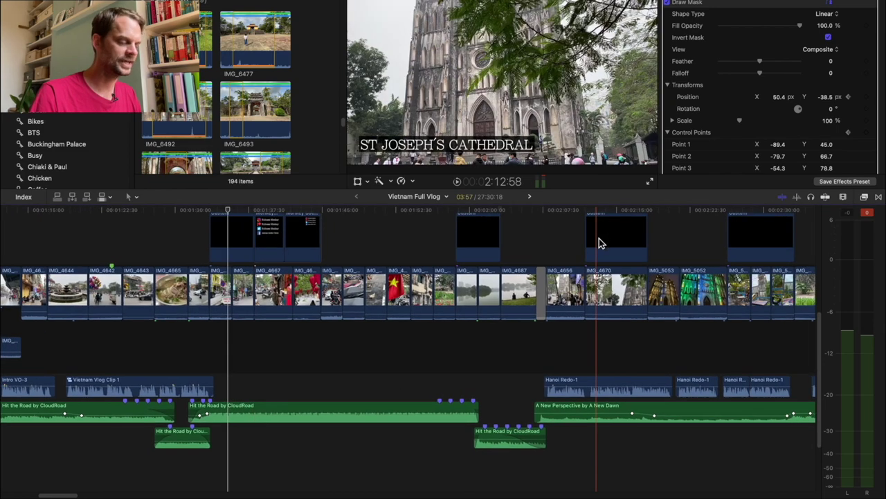
scroll(599, 242, "right", 5)
scroll(510, 253, "up", 1)
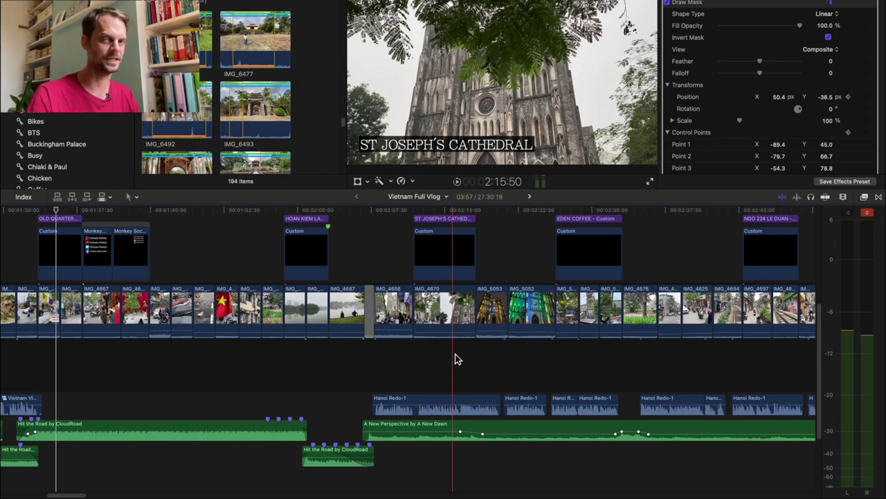
scroll(455, 359, "right", 5)
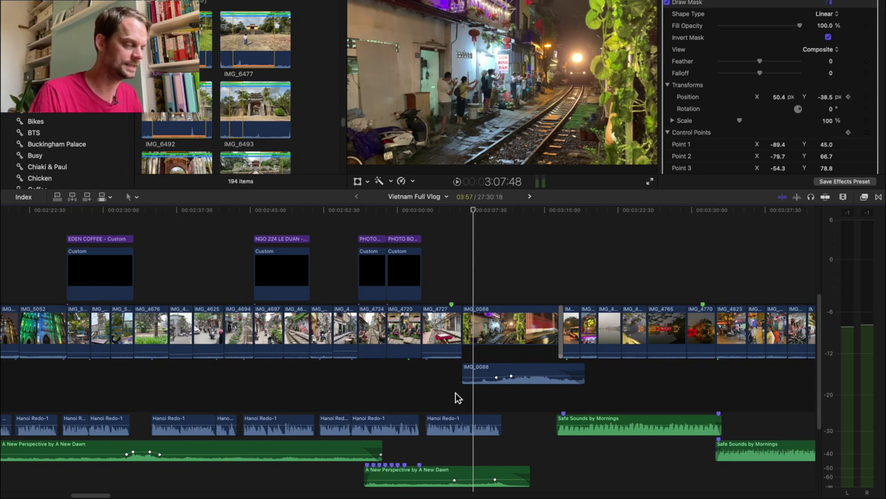
Step: Play train clip IMG_0088 from 3:07:48 to about 3:14 to review its sound as A New Perspective fades out
key("space")
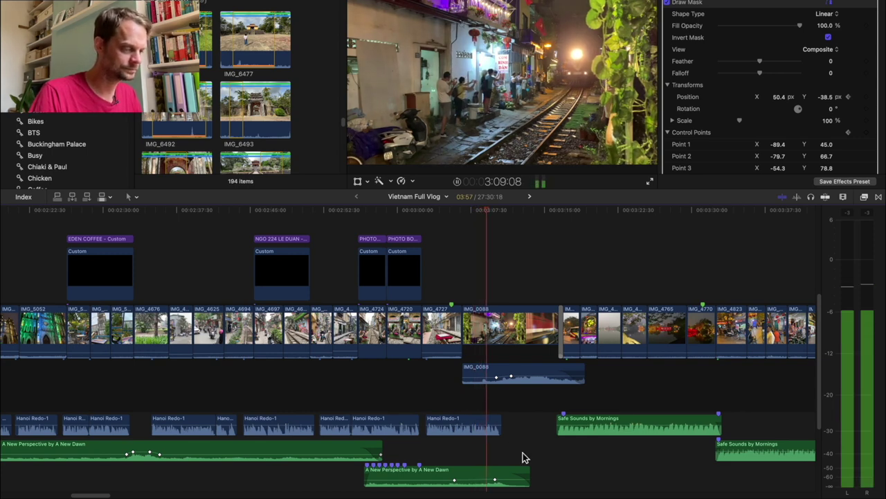
scroll(522, 457, "right", 1)
scroll(523, 457, "down", 1)
scroll(523, 457, "right", 2)
scroll(523, 457, "down", 1)
scroll(522, 457, "right", 2)
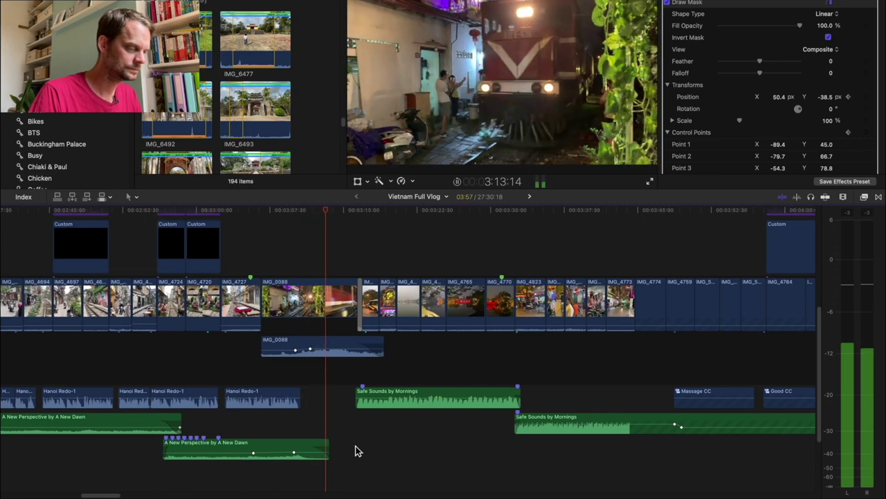
key("space")
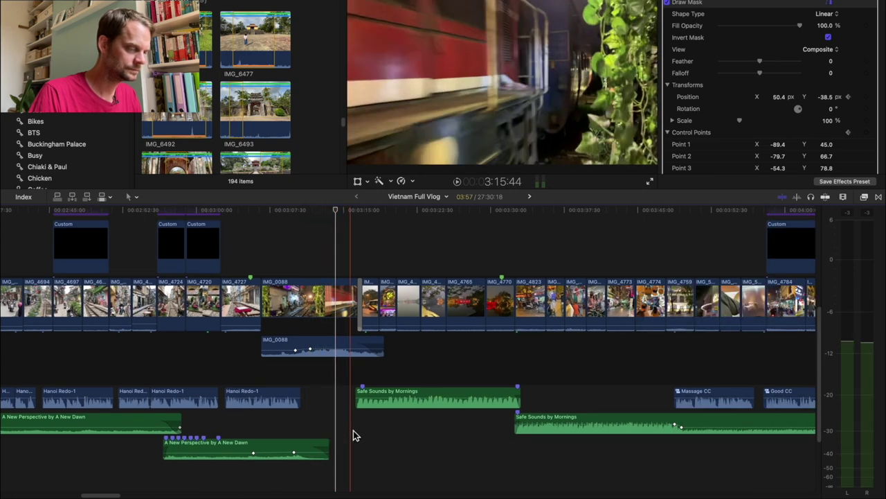
Step: Play from 3:15:44 to about 3:24 to review the clips cut to the opening of Safe Sounds by Mornings
left_click(353, 434)
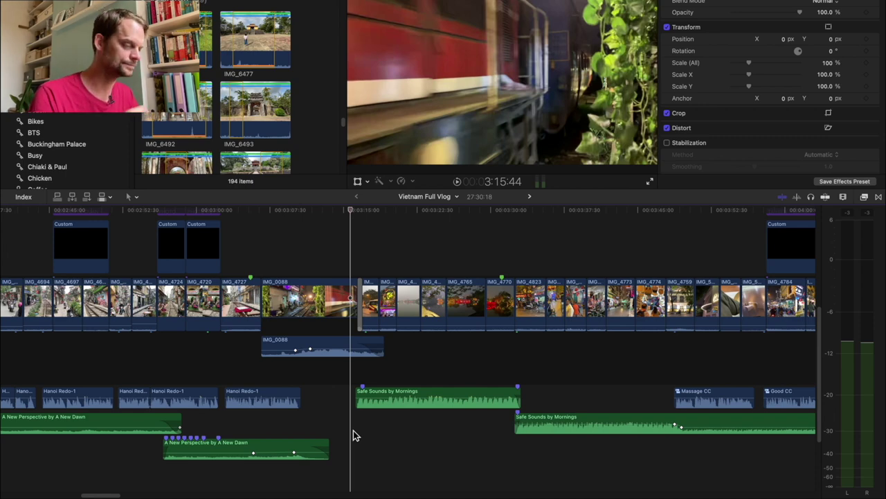
key("space")
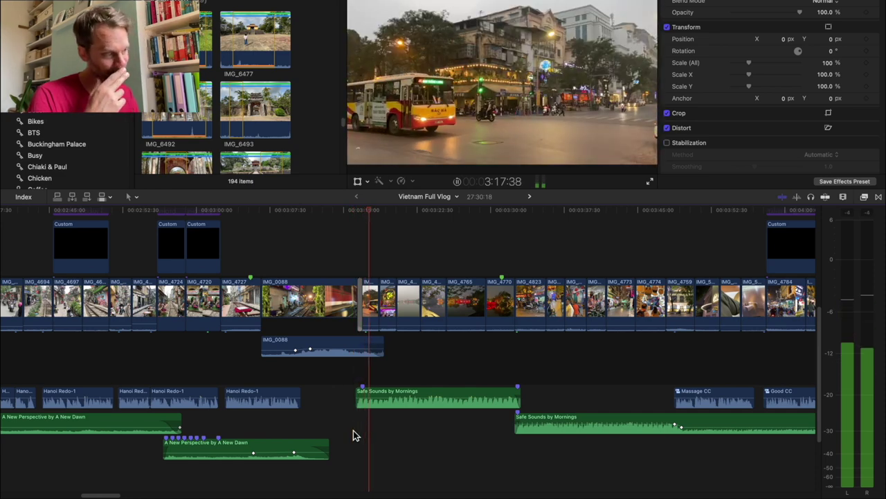
key("space")
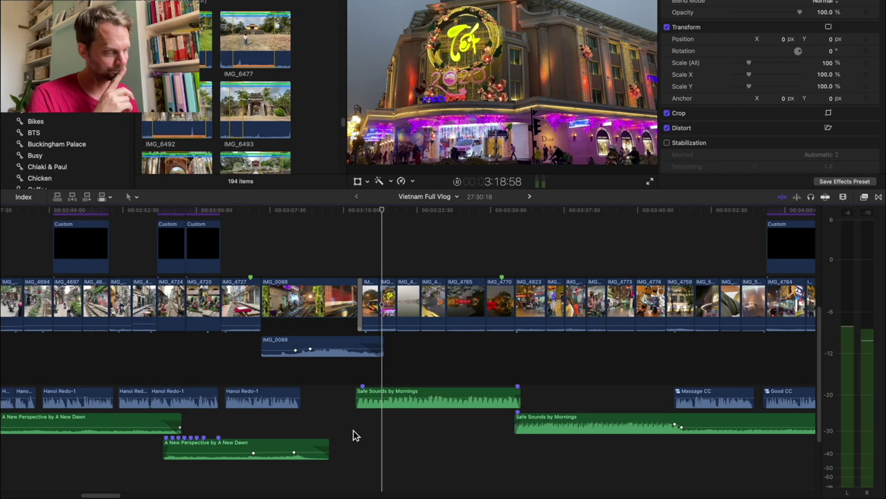
key("space")
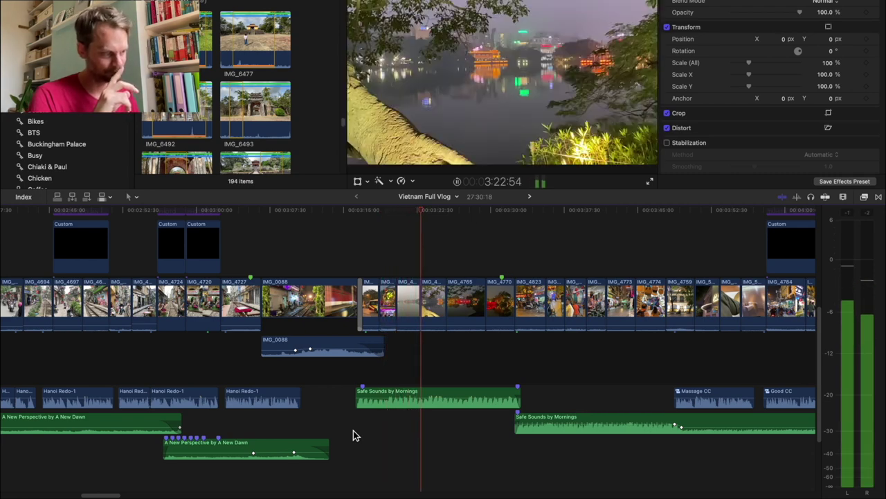
key("space")
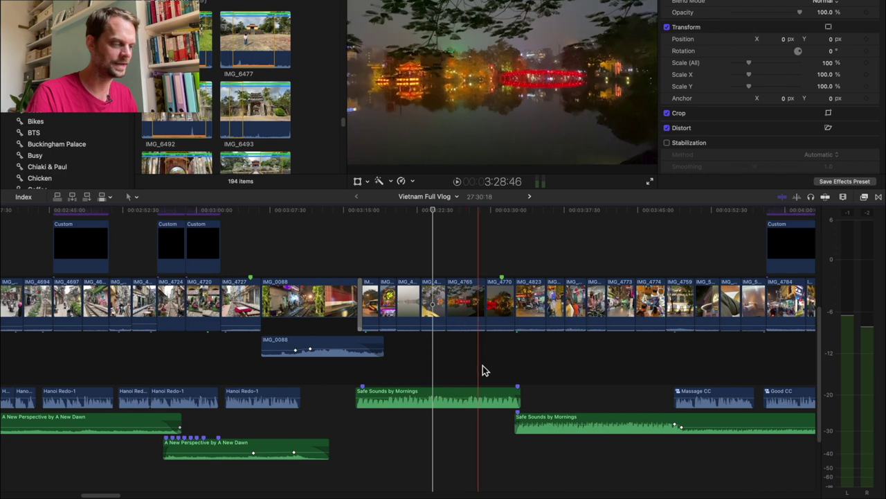
Step: Play from 3:30:59 to 3:36:33 to review the edit joining the two Safe Sounds by Mornings clips
scroll(499, 367, "right", 4)
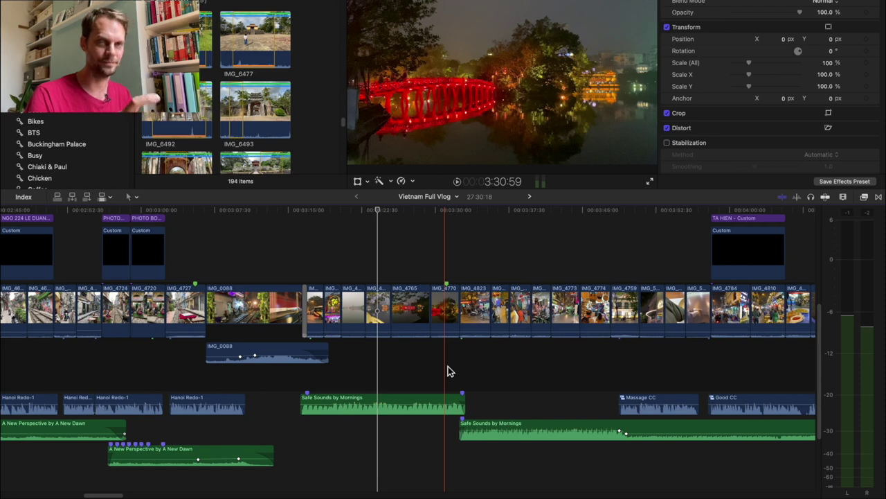
key("space")
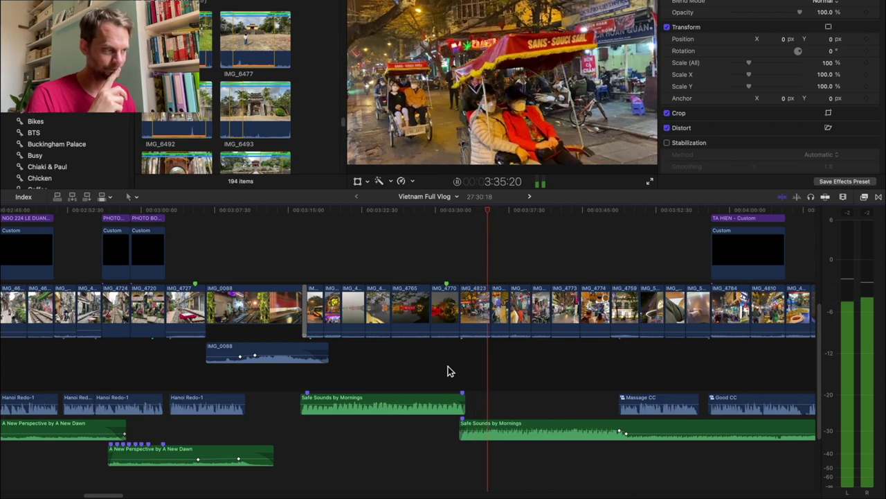
key("space")
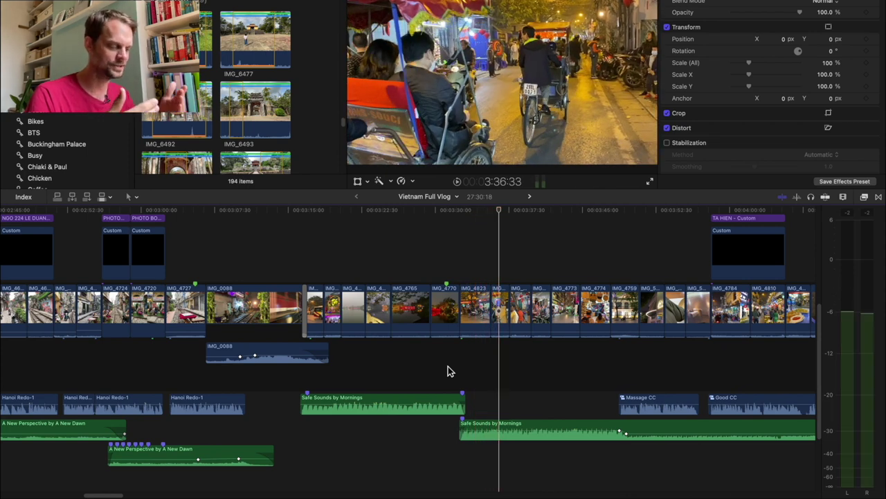
Step: Examine how the Massage CC, Good CC and Hanoi Out voice-overs are laid over the Safe Sounds music
scroll(447, 371, "right", 5)
scroll(447, 371, "right", 8)
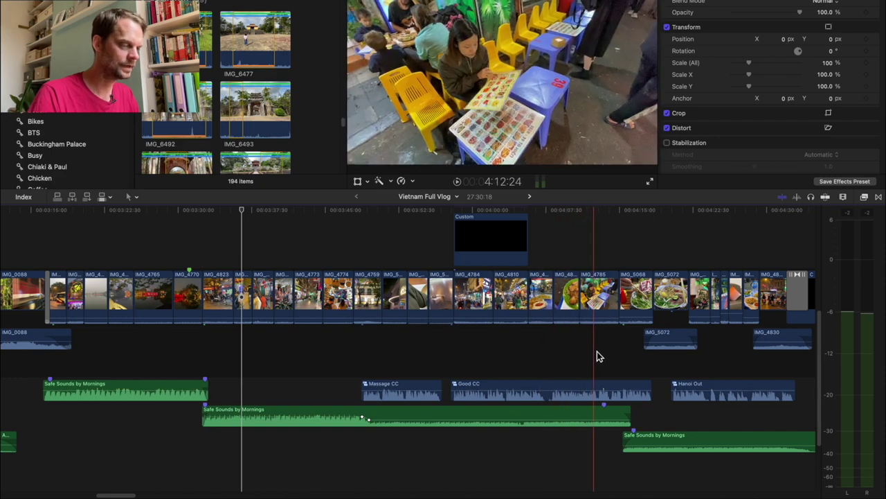
scroll(594, 356, "right", 10)
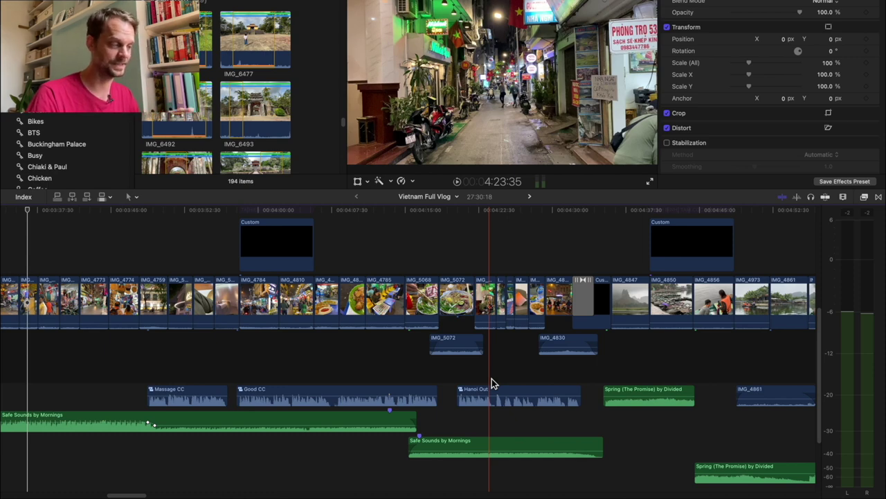
scroll(491, 382, "right", 3)
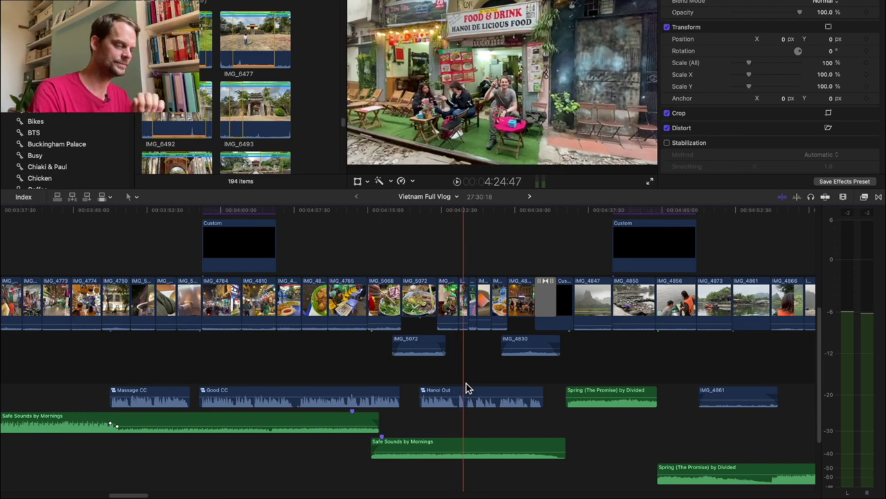
scroll(466, 383, "right", 6)
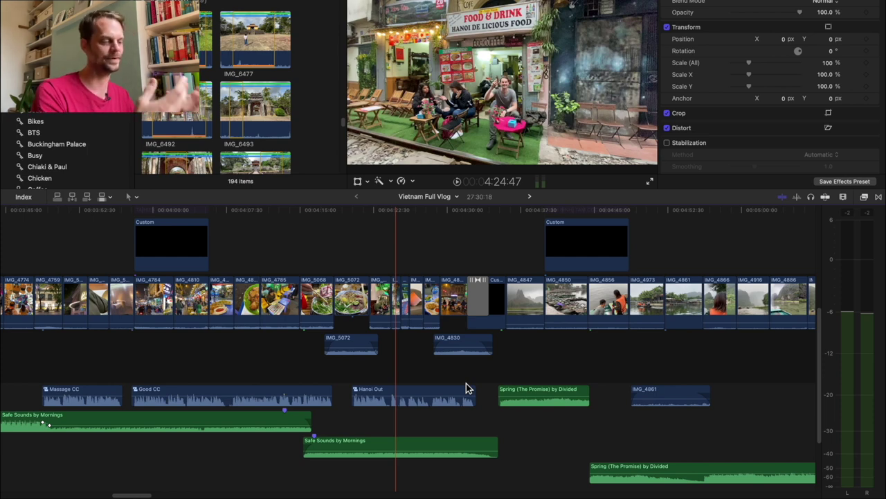
Step: Examine the change from Safe Sounds to Spring (The Promise) by Divided around 4:35 and the boat clips that follow
scroll(466, 383, "right", 5)
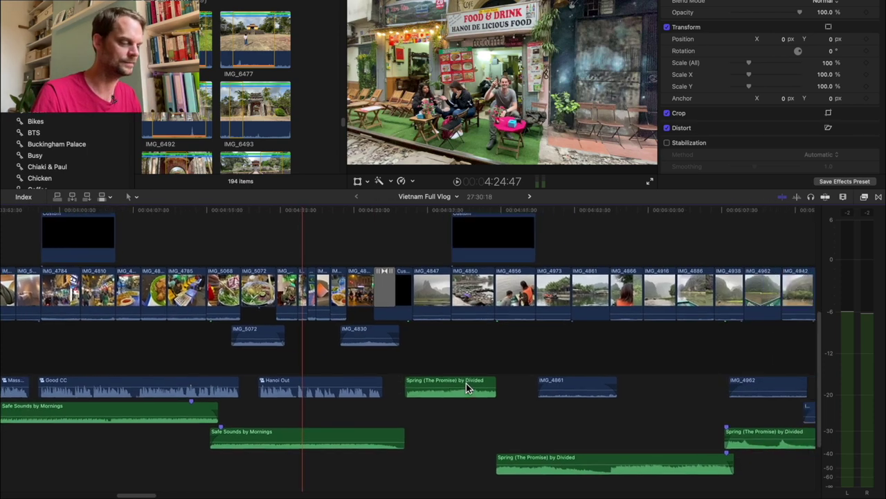
scroll(466, 383, "right", 2)
left_click(405, 371)
scroll(405, 370, "right", 5)
scroll(405, 371, "down", 3)
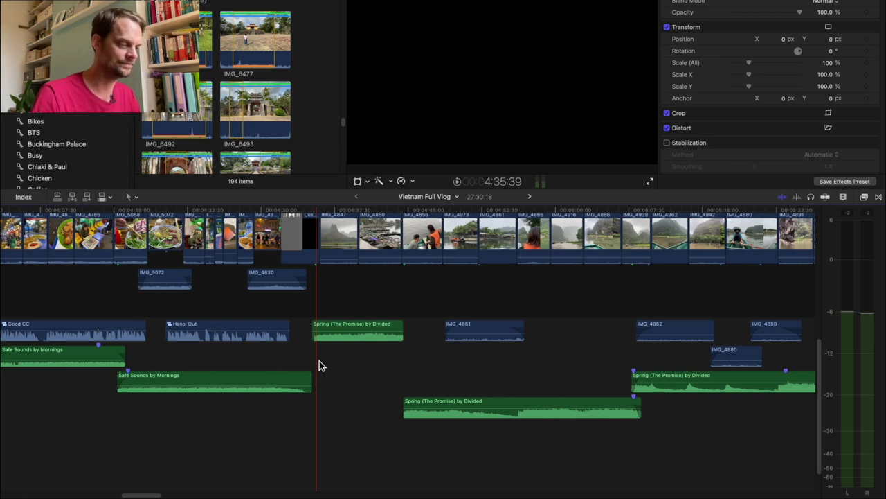
scroll(319, 360, "right", 3)
scroll(319, 361, "up", 2)
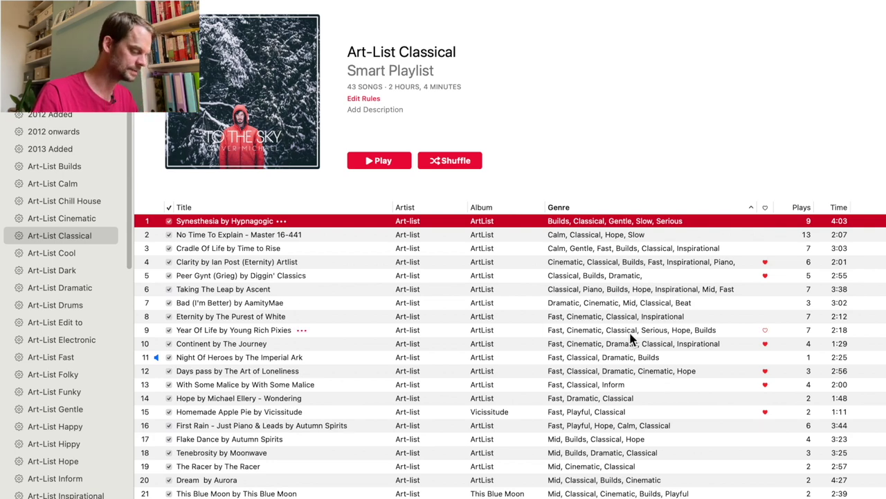
Step: Inspect the genre keywords in the song details of Cradle Of Life by Time to Rise, then close them unchanged
left_click(601, 249)
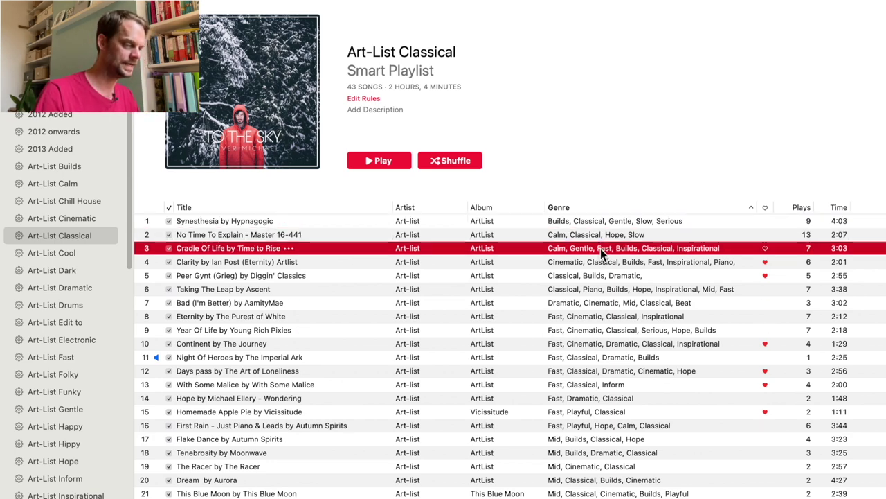
key("super+i")
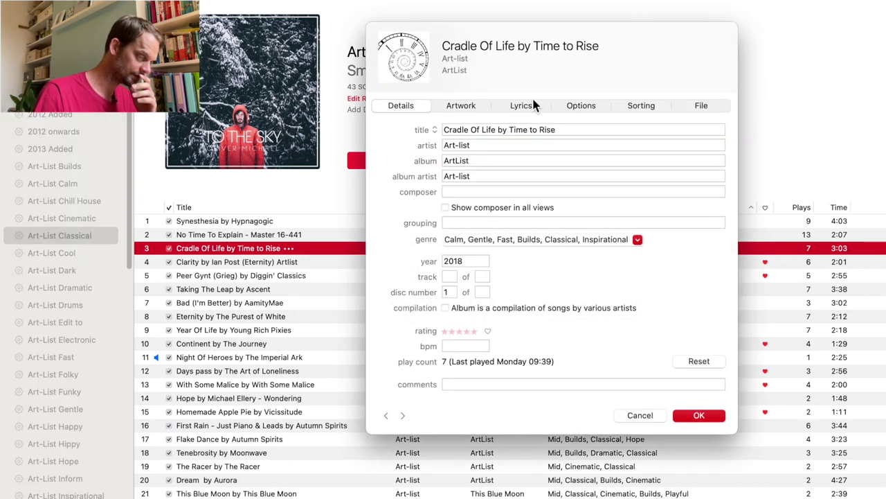
left_click(458, 239)
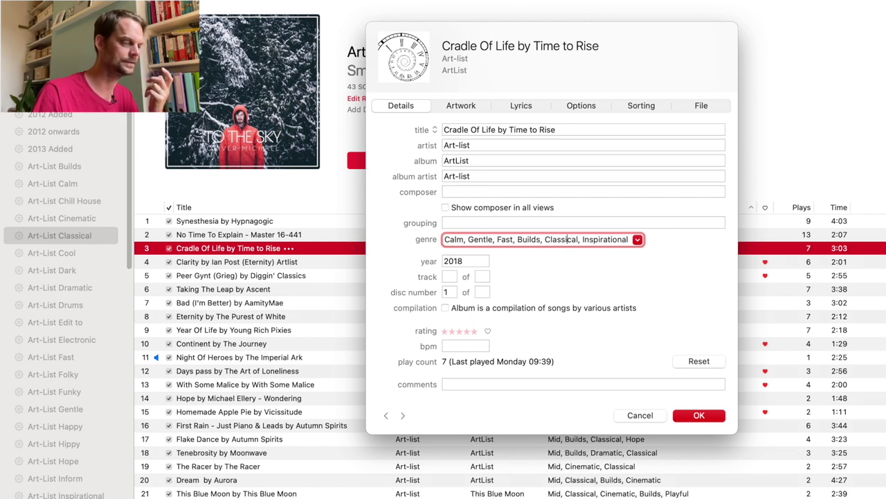
left_click(701, 416)
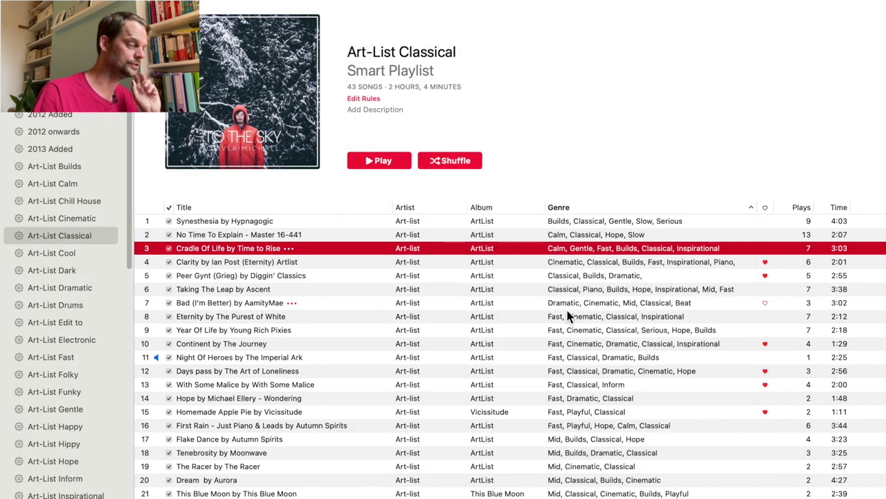
Step: Open the Art-List Electronic smart playlist and review its genre and album matching rules
scroll(59, 256, "down", 2)
scroll(57, 252, "down", 2)
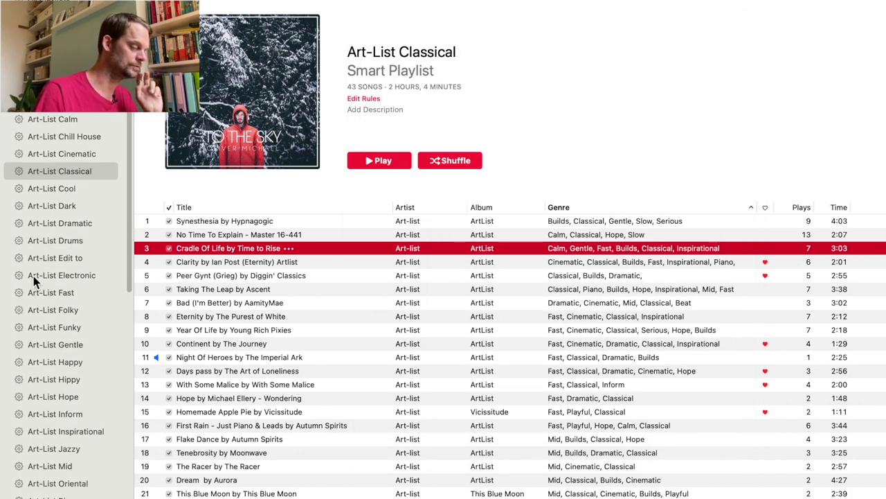
left_click(34, 277)
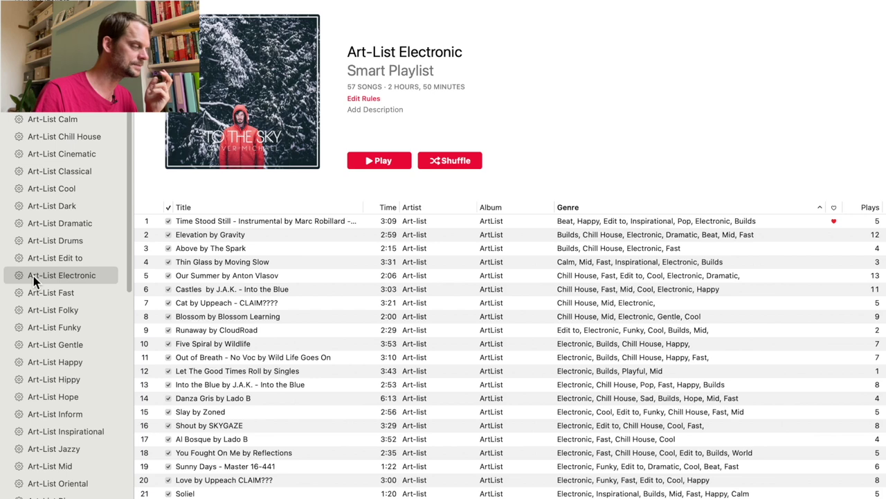
right_click(34, 279)
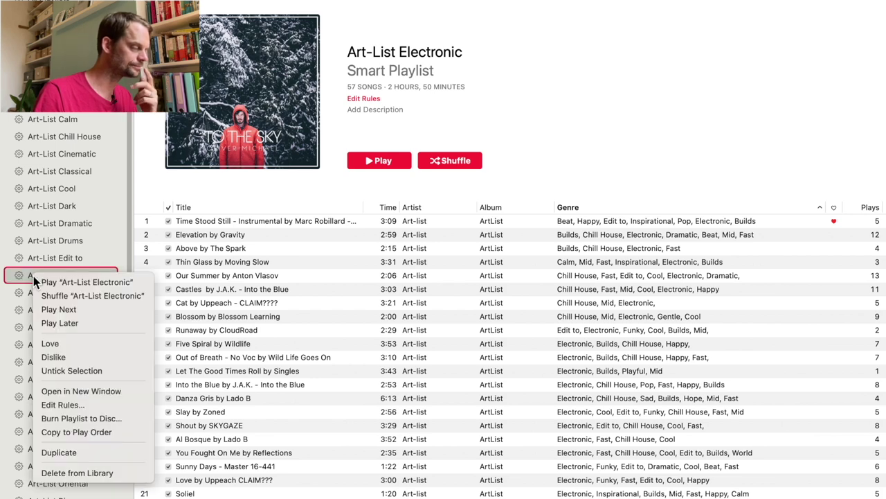
left_click(71, 404)
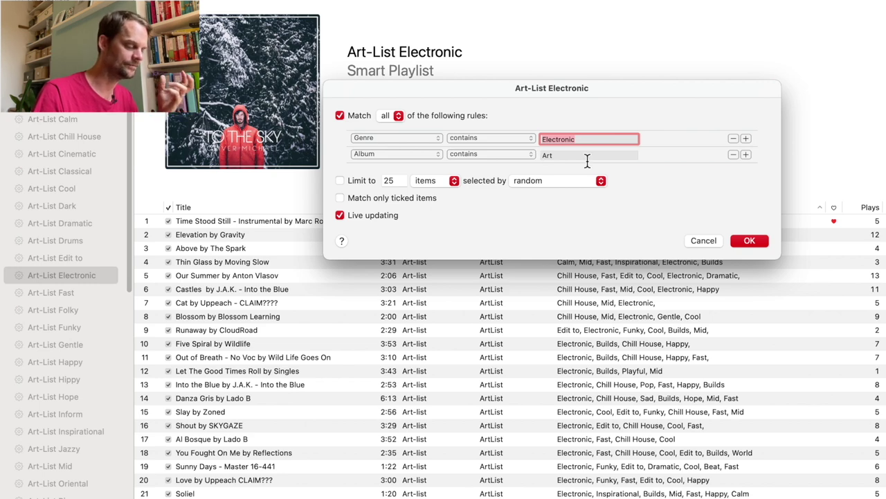
left_click(750, 241)
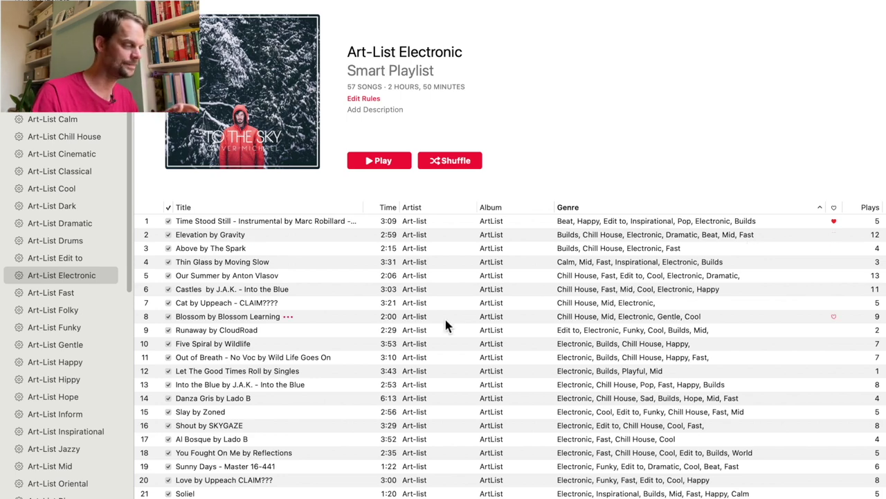
Step: View the Art-List Gentle playlist, then browse the songs of Art-List Inspirational and the remaining Art-List playlists
left_click(48, 348)
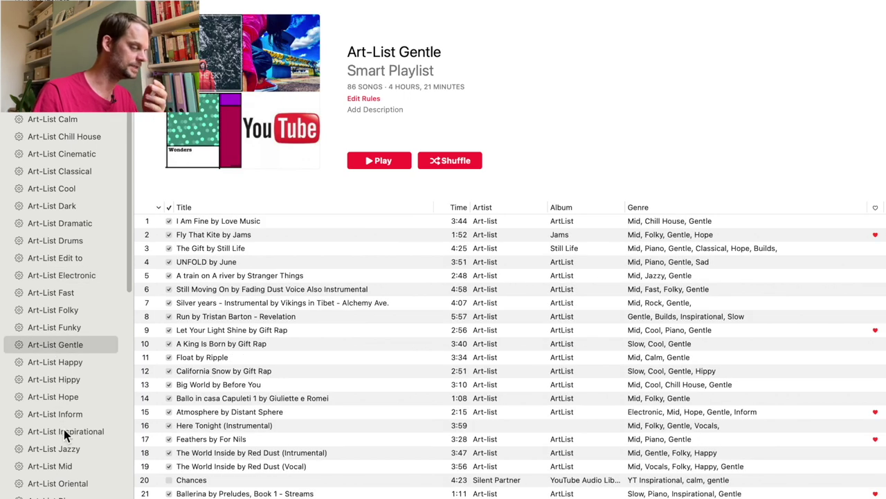
left_click(64, 431)
scroll(685, 282, "down", 3)
scroll(685, 282, "down", 2)
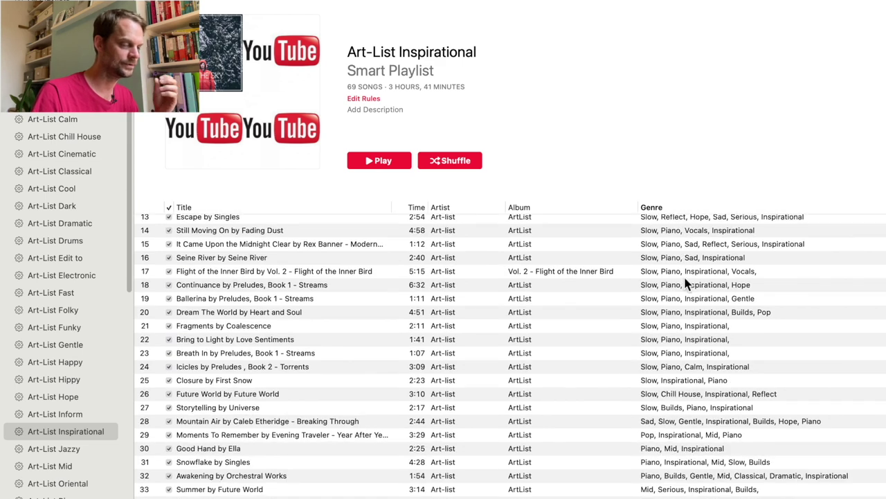
scroll(685, 283, "down", 2)
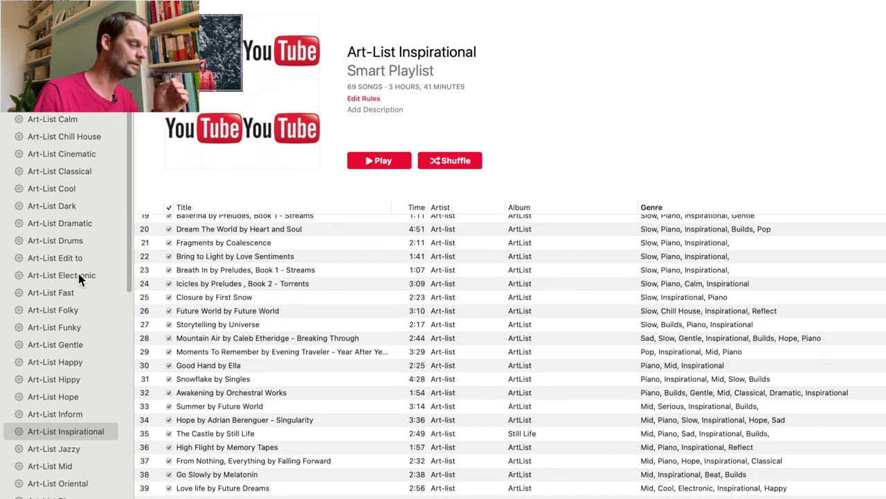
scroll(78, 277, "down", 4)
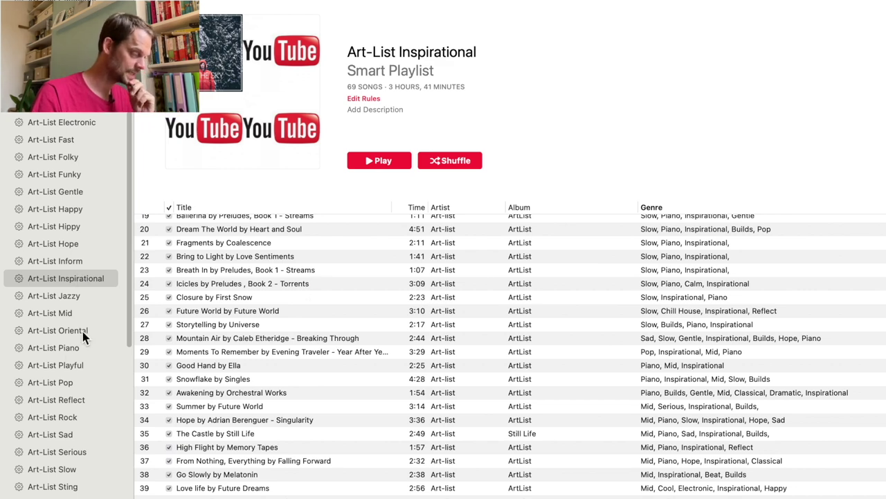
Step: Return to the Vietnam Full Vlog timeline in Final Cut Pro and play the cave boat clip around 5:41
scroll(87, 252, "up", 2)
scroll(87, 253, "up", 5)
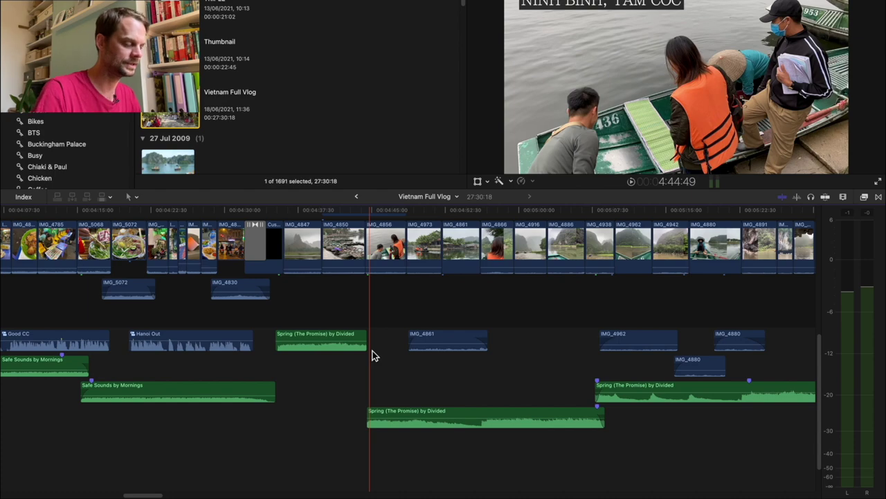
scroll(454, 370, "right", 5)
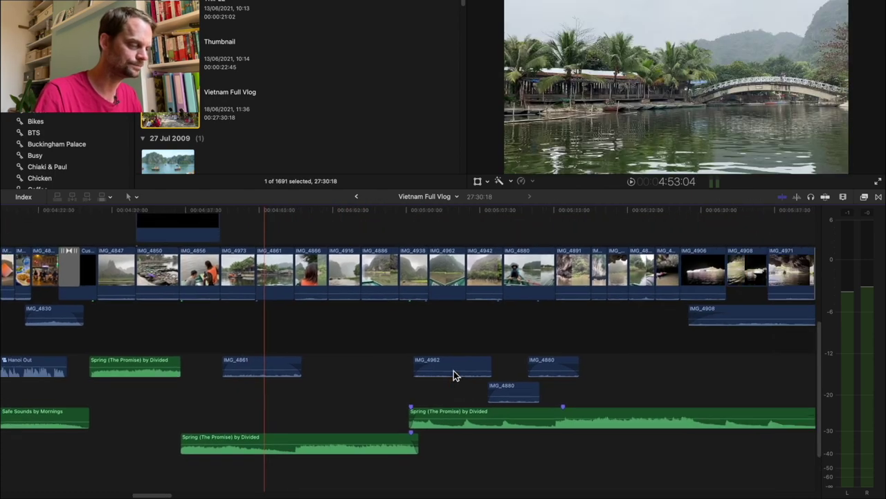
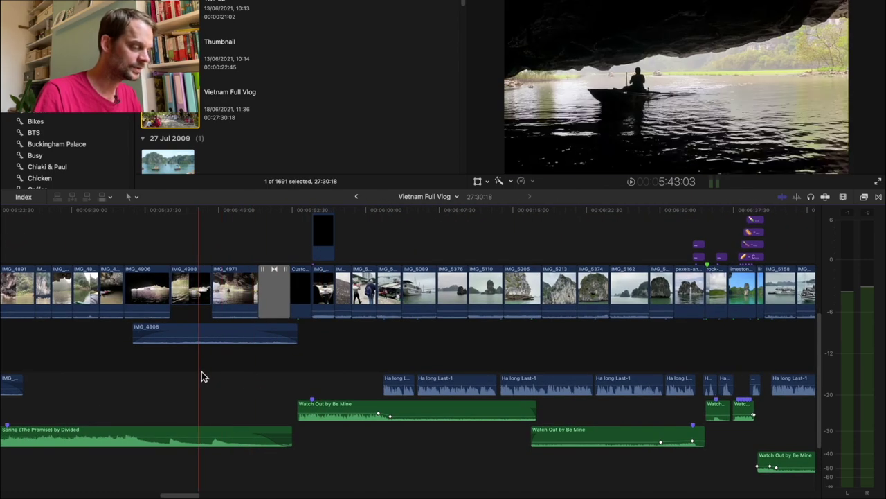
key("space")
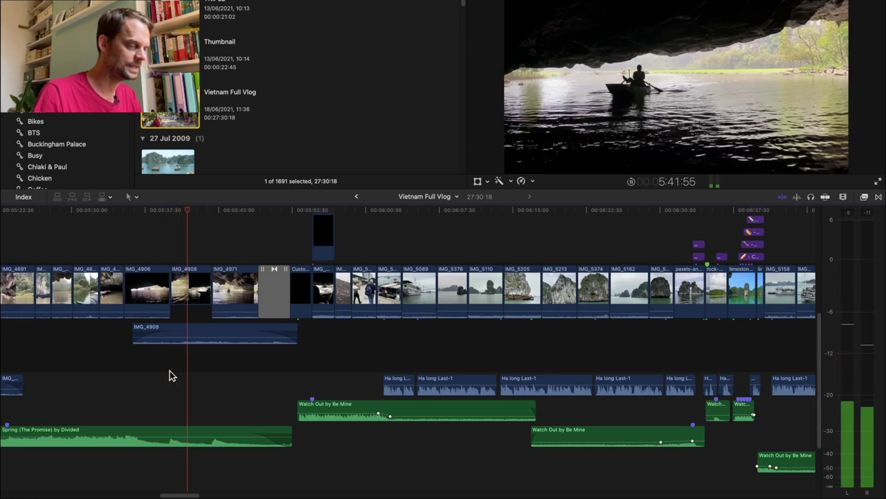
scroll(169, 371, "left", 10)
scroll(169, 370, "left", 4)
key("space")
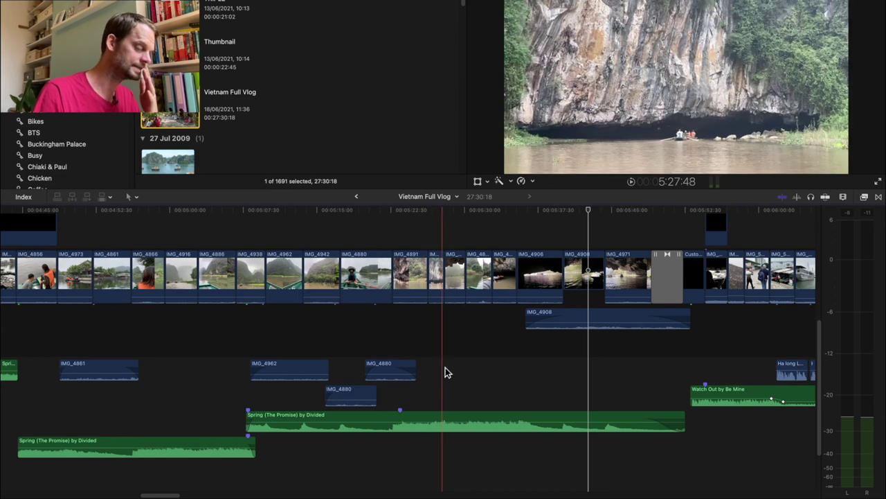
Step: Examine where the two Spring (The Promise) music clips overlap near 5:07, beneath the boat clips
scroll(445, 368, "left", 5)
scroll(445, 372, "left", 1)
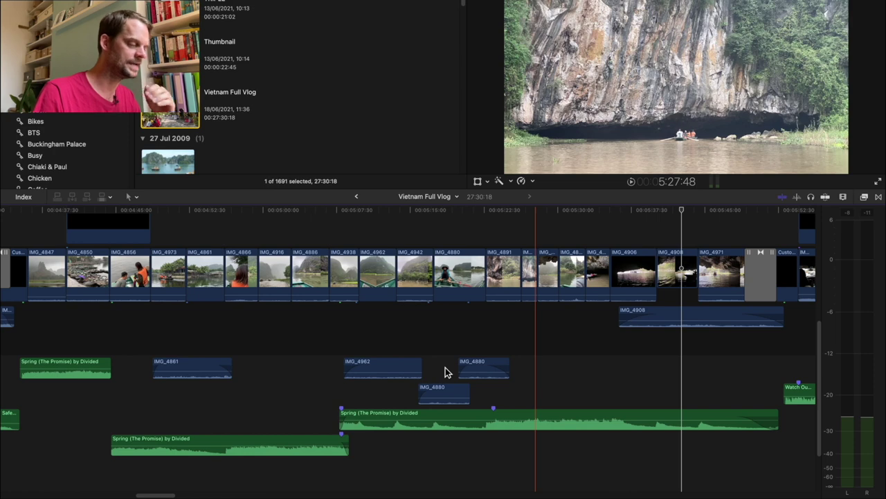
scroll(446, 367, "left", 1)
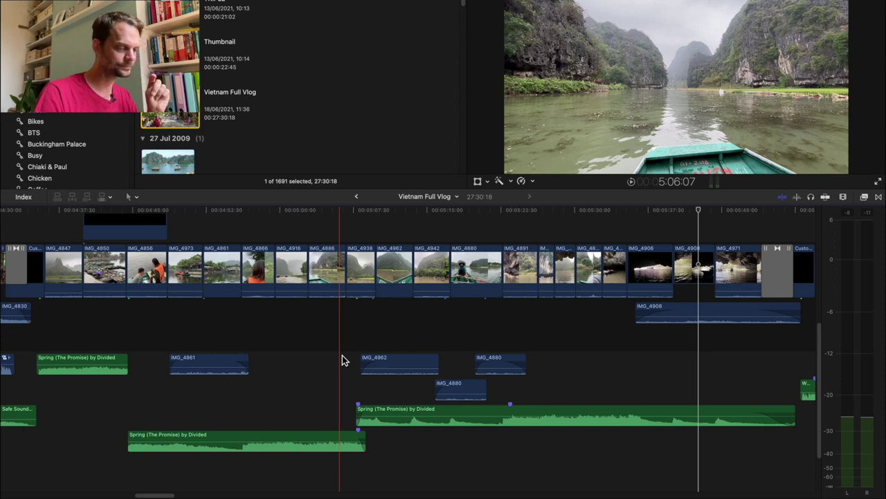
scroll(342, 357, "right", 3)
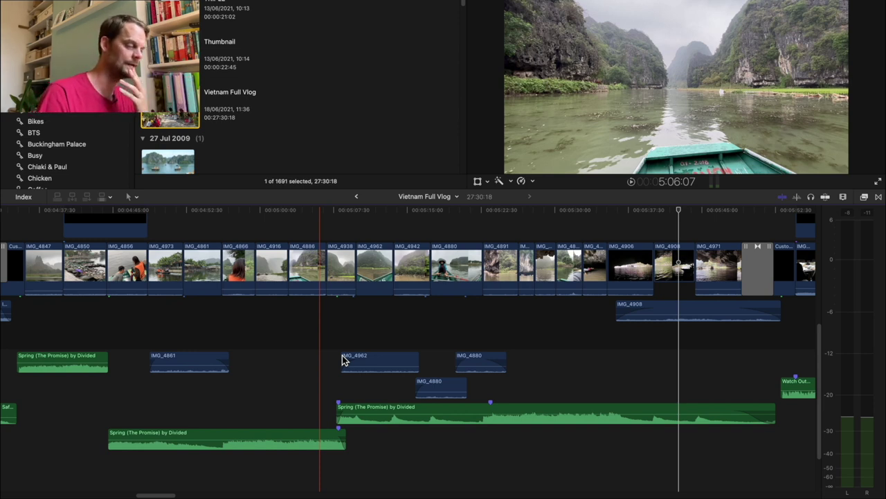
Step: Play the end of Spring (The Promise) around 5:52, just before Watch Out by Be Mine starts
scroll(342, 357, "right", 20)
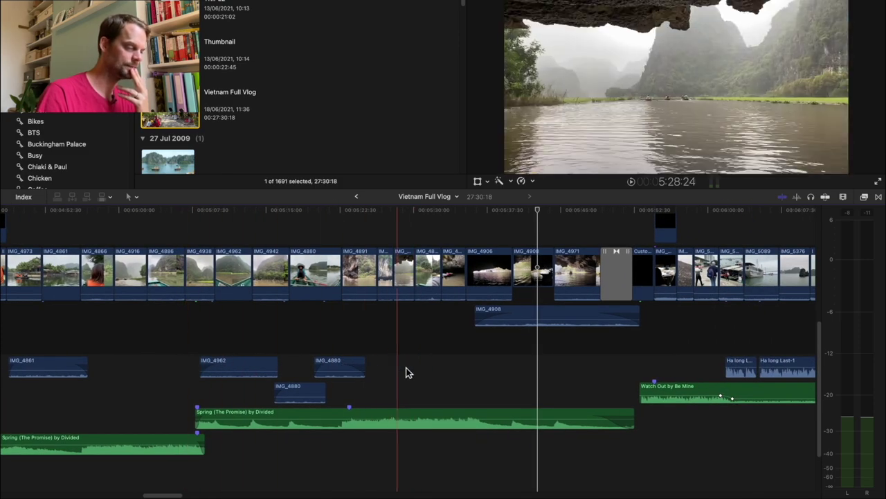
scroll(423, 370, "right", 9)
scroll(426, 371, "right", 20)
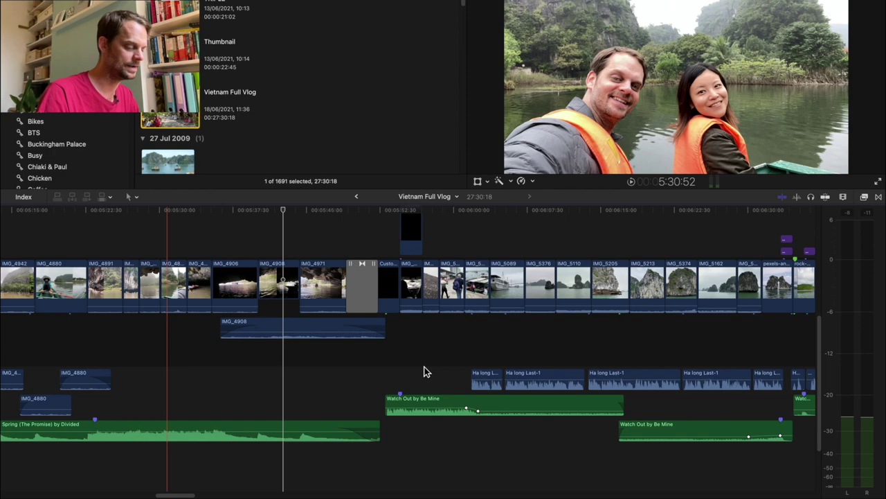
scroll(426, 371, "right", 20)
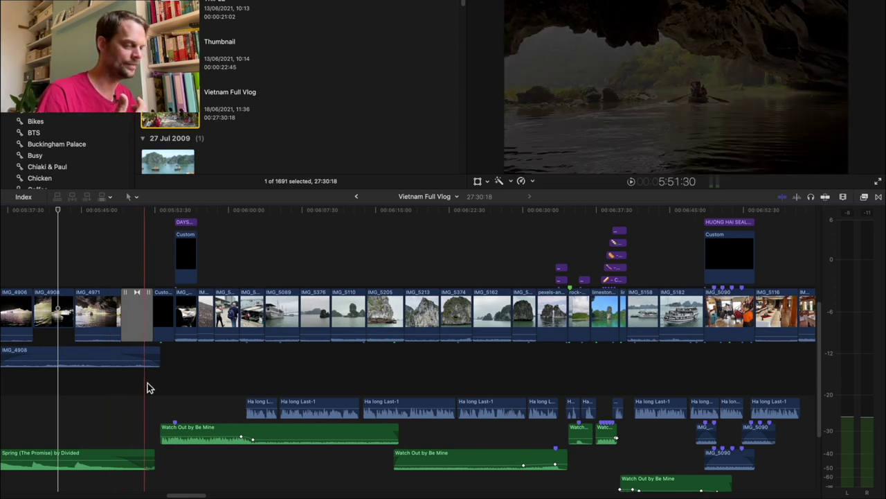
key("space")
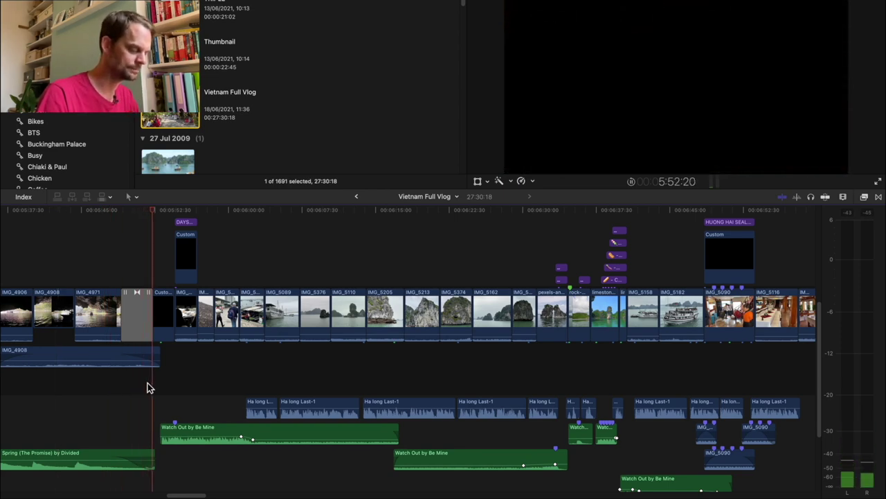
key("space")
Step: Play the Watch Out by Be Mine music break around 6:34, from the rooster emojis to the rock-shapes clip
scroll(493, 371, "down", 3)
scroll(493, 372, "right", 5)
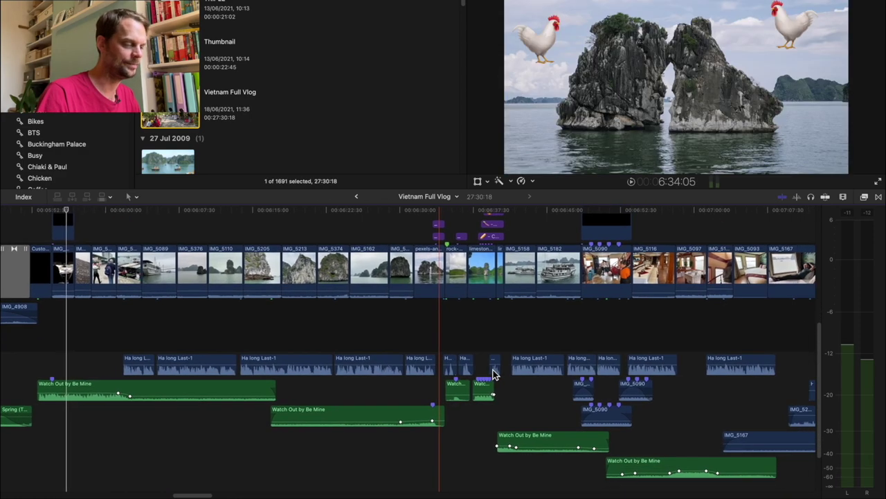
scroll(438, 334, "up", 3)
scroll(439, 334, "right", 3)
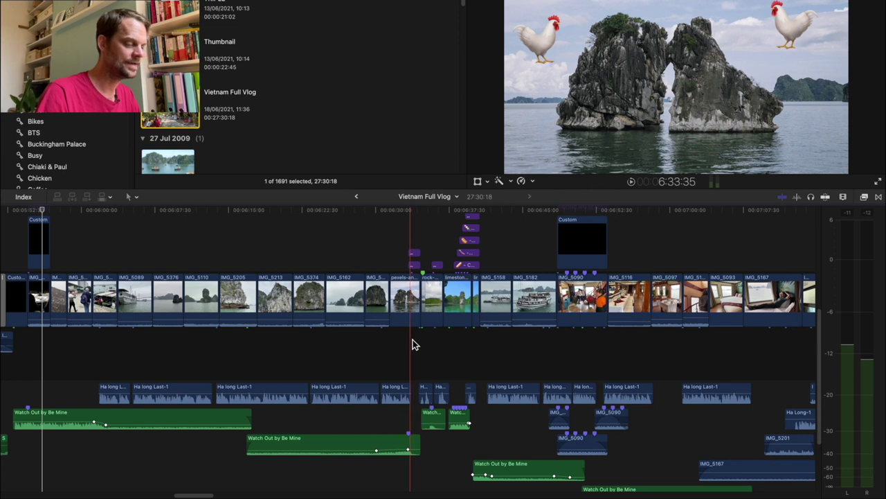
key("space")
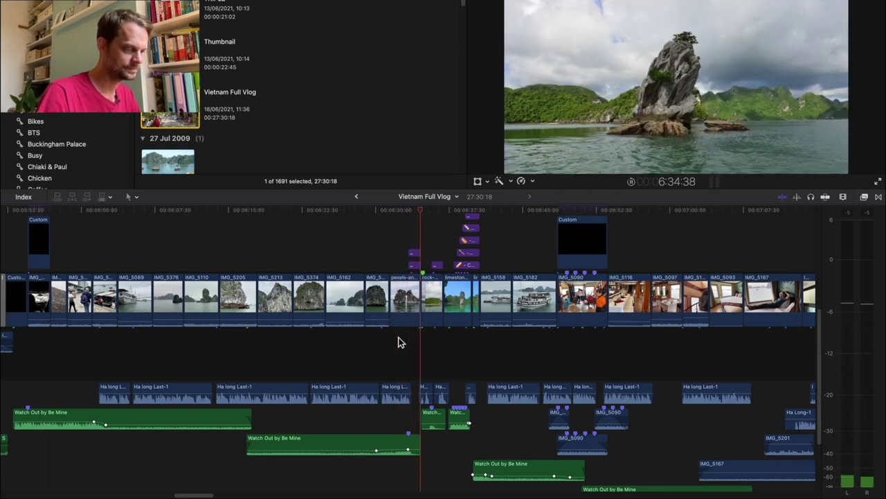
key("space")
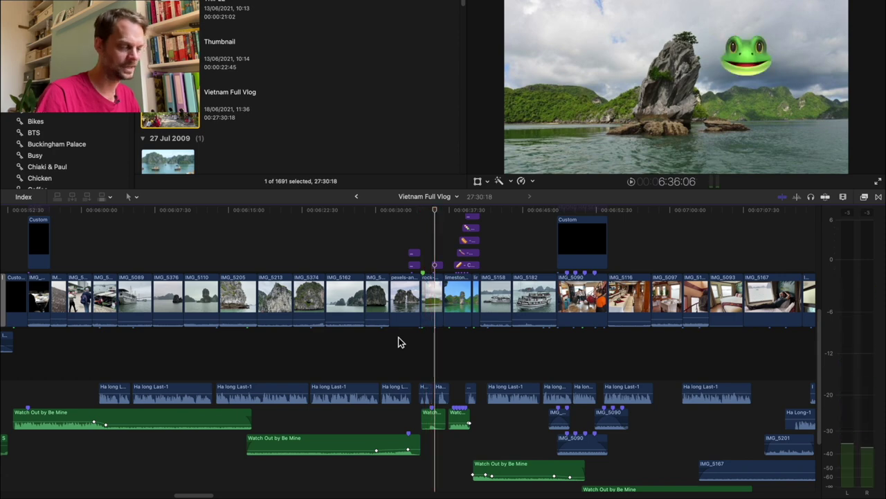
Step: Examine the split Watch Out by Be Mine music clips against the frog and food emoji titles between 6:34 and 6:40
key("super+equal")
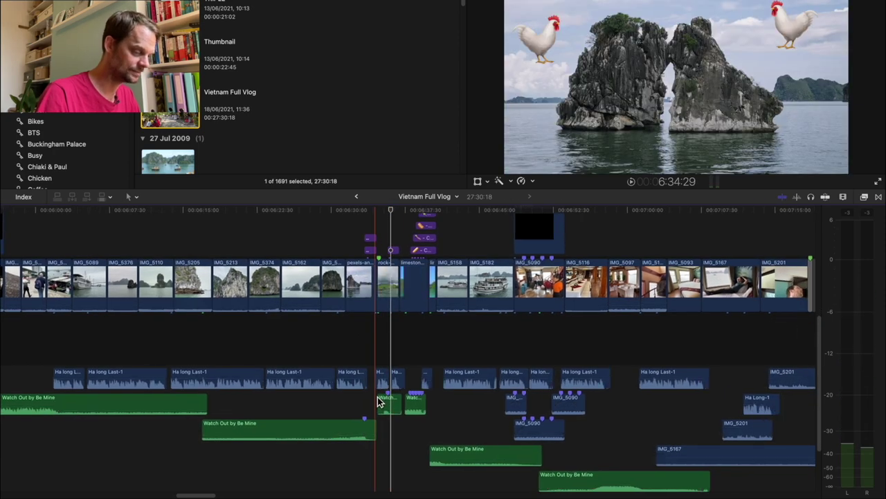
key("super+equal")
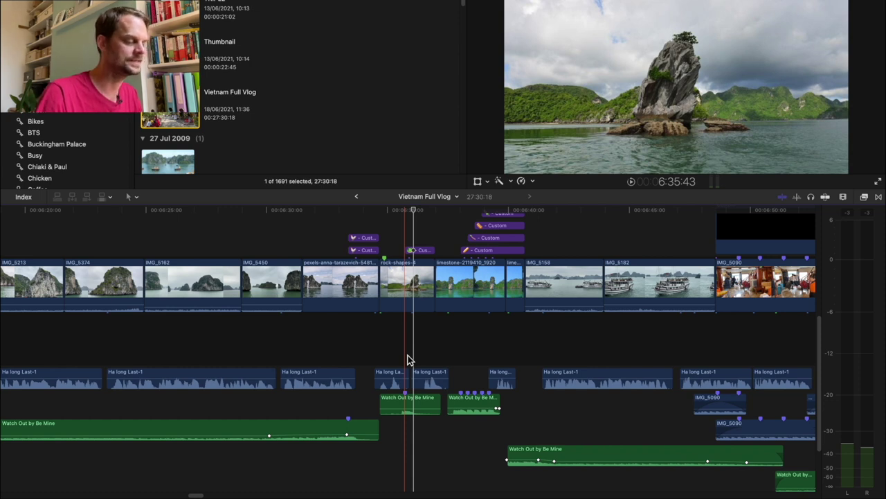
scroll(408, 360, "right", 5)
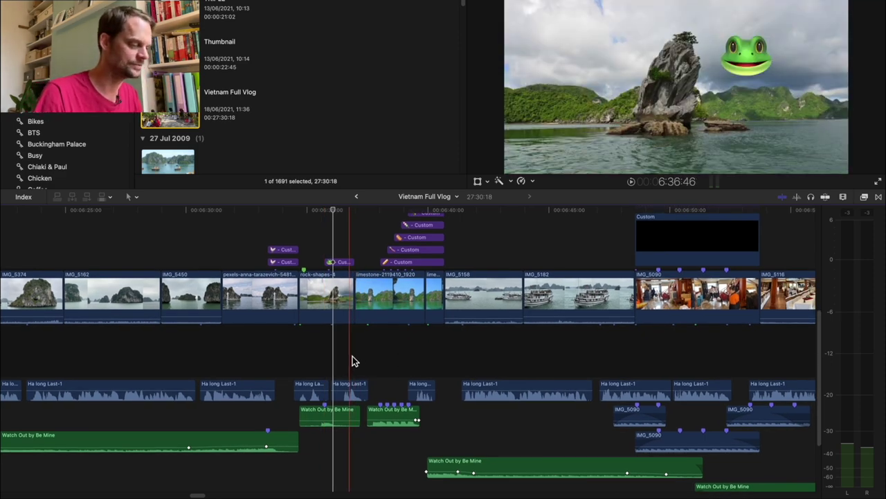
scroll(353, 359, "right", 4)
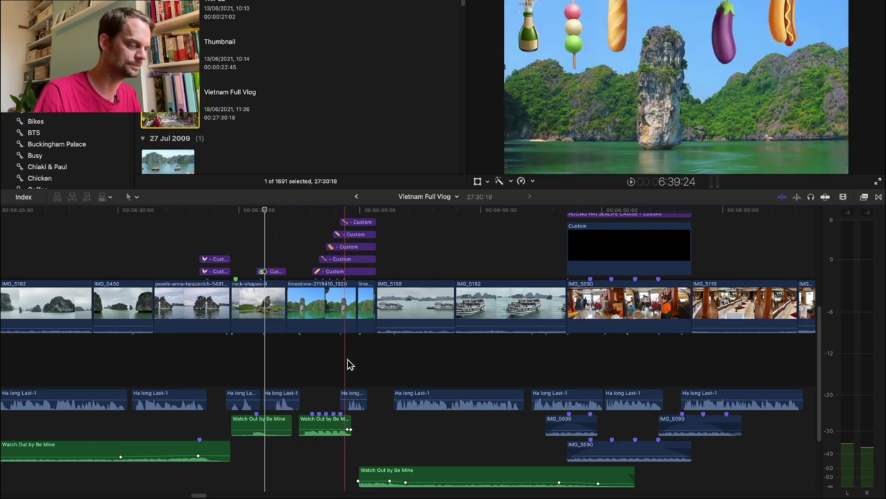
scroll(352, 365, "right", 5)
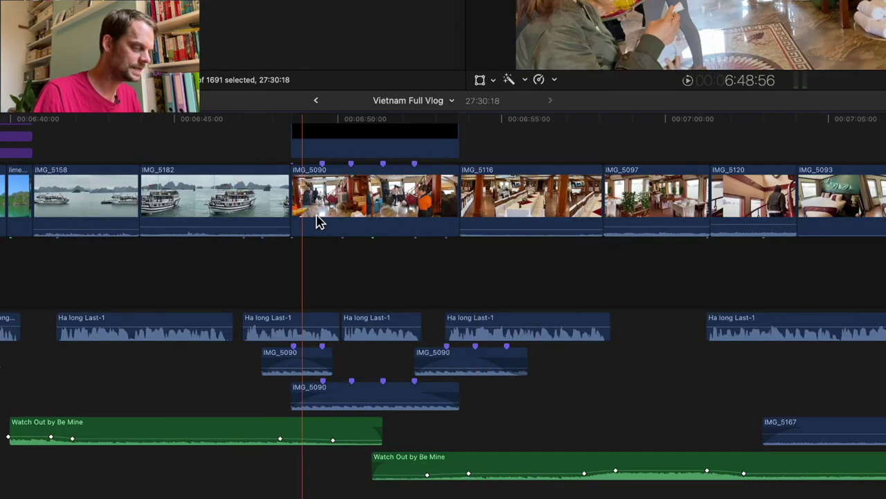
Step: Disable the three Ha long Last-1 voice-over clips around IMG_5090, play the section without narration, and re-enable them
left_click(331, 213)
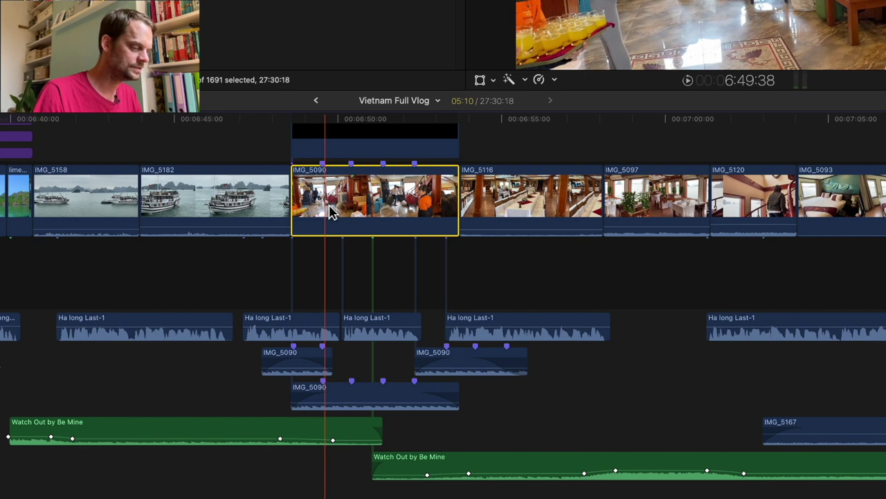
left_click_drag(296, 288, 447, 321)
key("v")
key("space")
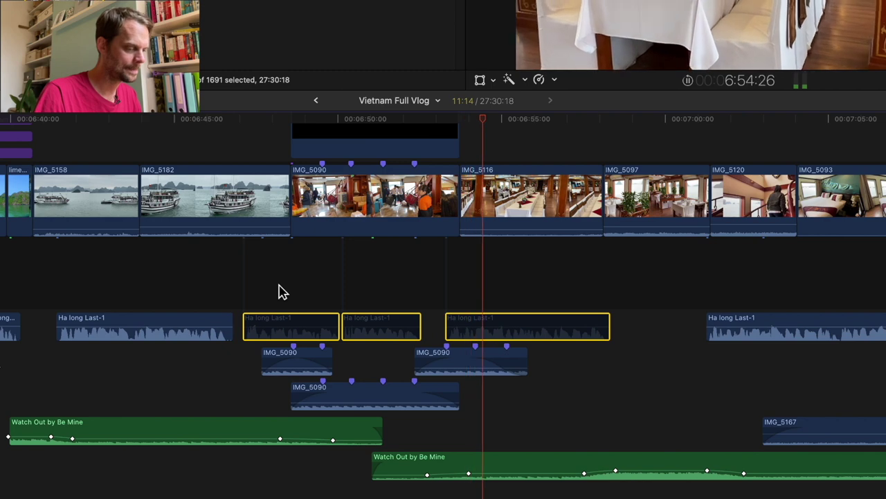
key("v")
key("space")
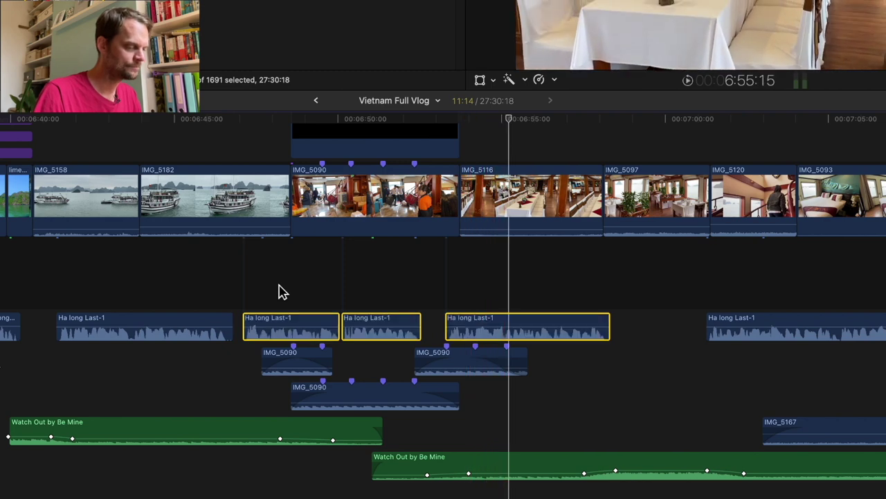
Step: Inspect the IMG_5090 video clip and the three separate IMG_5090 audio clips layered beneath it
left_click(377, 225)
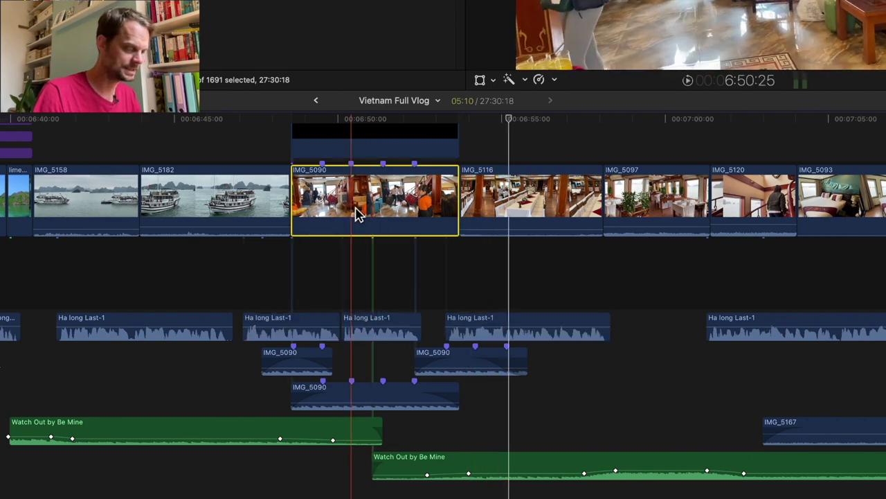
left_click_drag(249, 359, 469, 396)
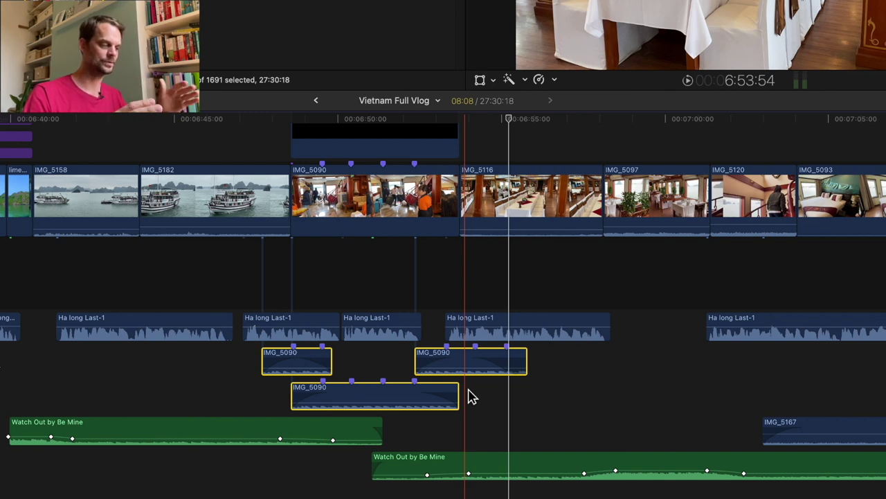
left_click(266, 298)
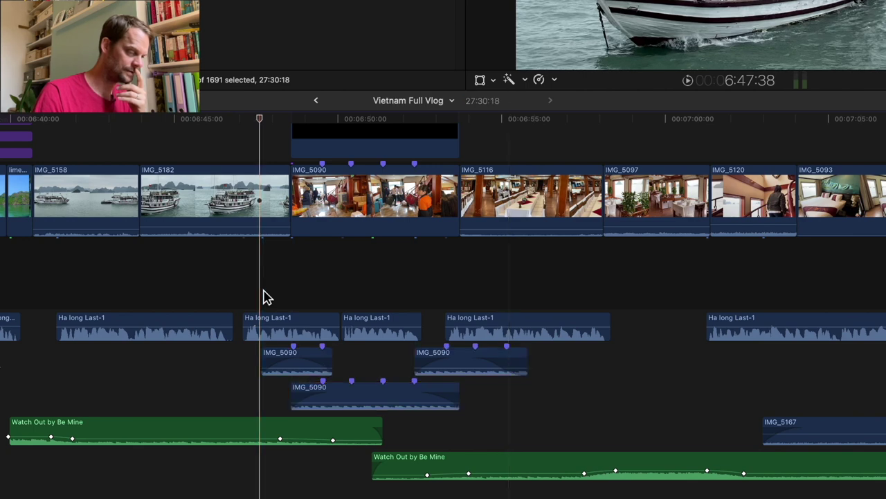
Step: Disable the three Ha long Last-1 voice-over clips around IMG_5090 in a closer timeline view
key("super+equal")
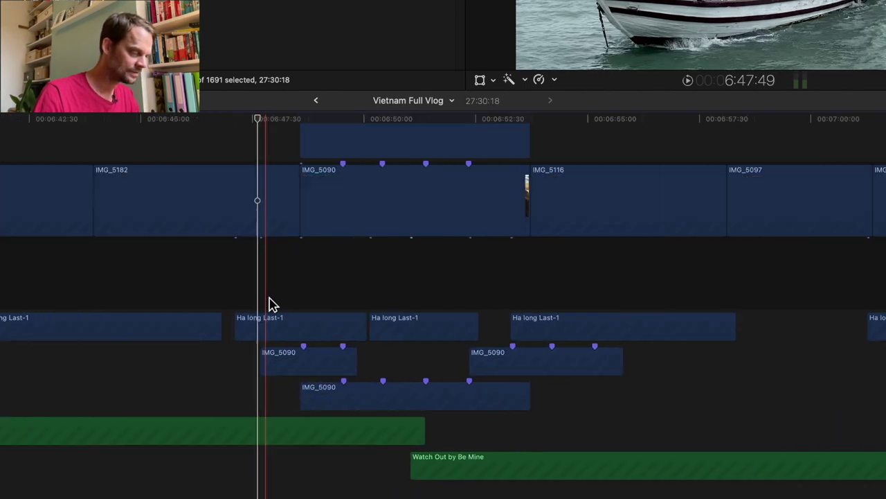
left_click_drag(270, 294, 510, 321)
key("v")
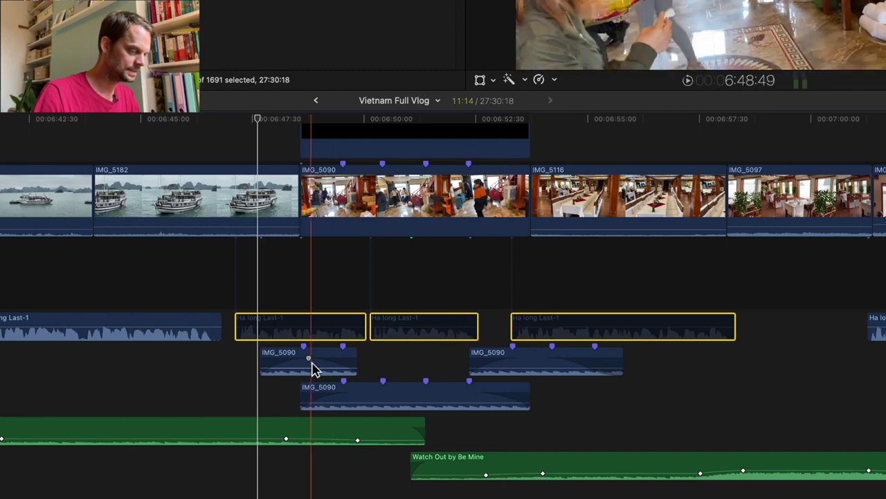
Step: Try trimming the start of the first IMG_5090 audio clip to the start of its video, and undo the trim
left_click_drag(242, 363, 498, 402)
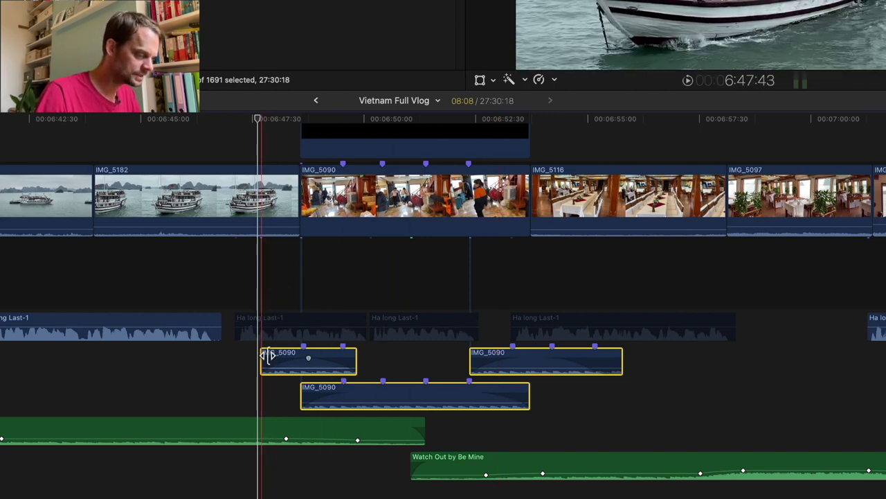
left_click_drag(268, 354, 311, 357)
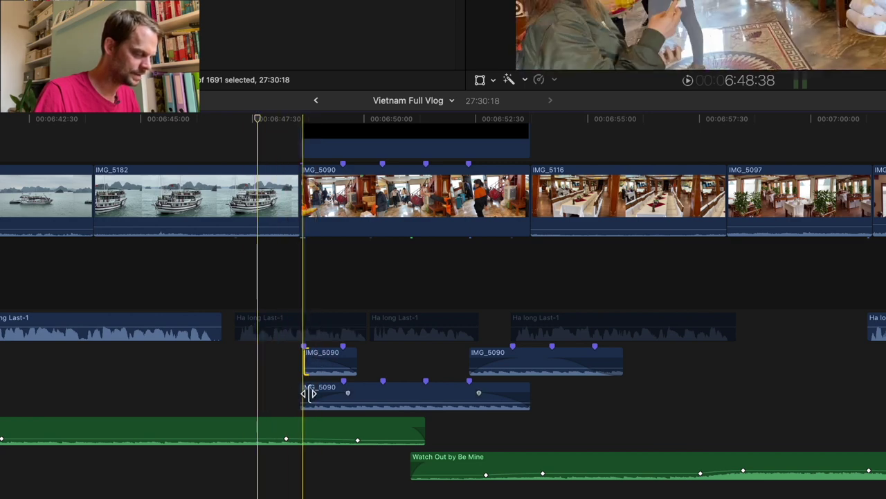
key("super+z")
Step: Try trimming the last IMG_5090 audio clip to the end of its video, play the cut into IMG_5116, and undo the trim
left_click(475, 301)
key("space")
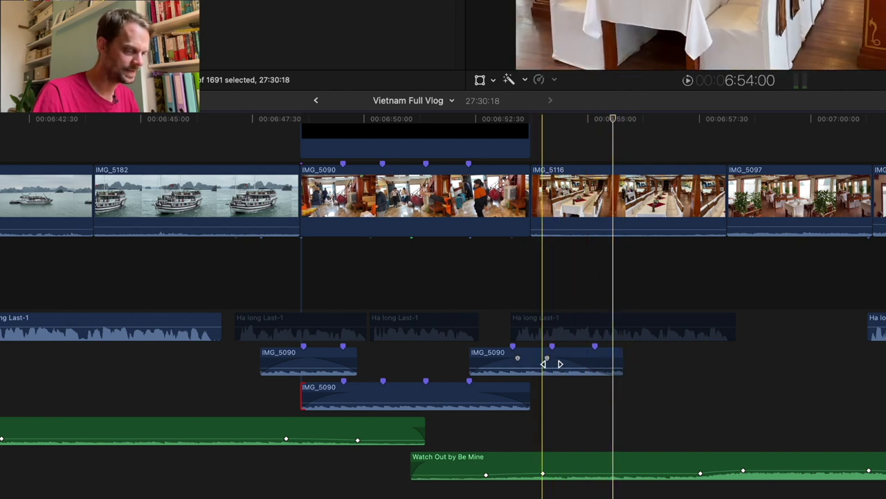
left_click_drag(621, 362, 533, 360)
key("space")
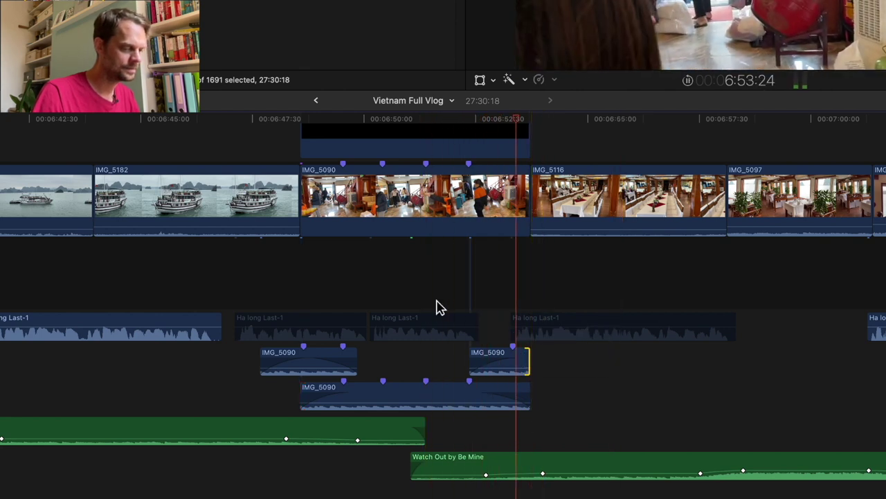
key("space")
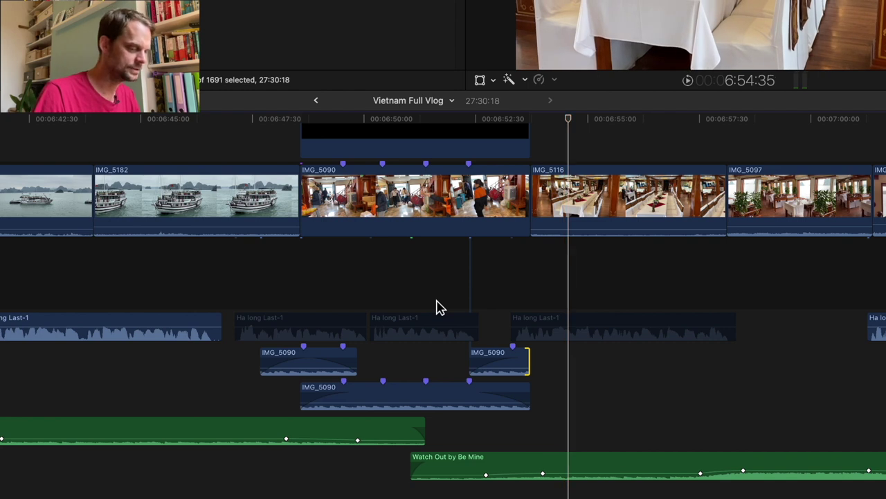
key("super+z")
key("Left")
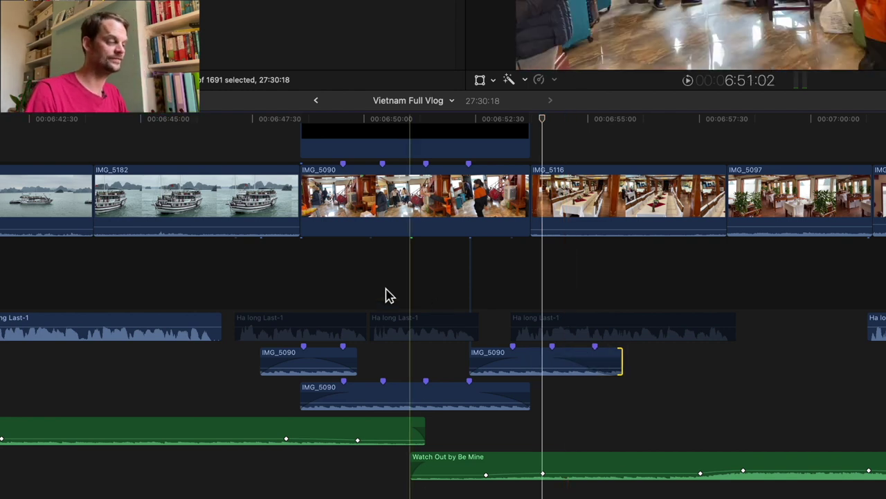
Step: Re-enable the three disabled Ha long Last-1 voice-over clips around IMG_5090
left_click_drag(359, 284, 543, 313)
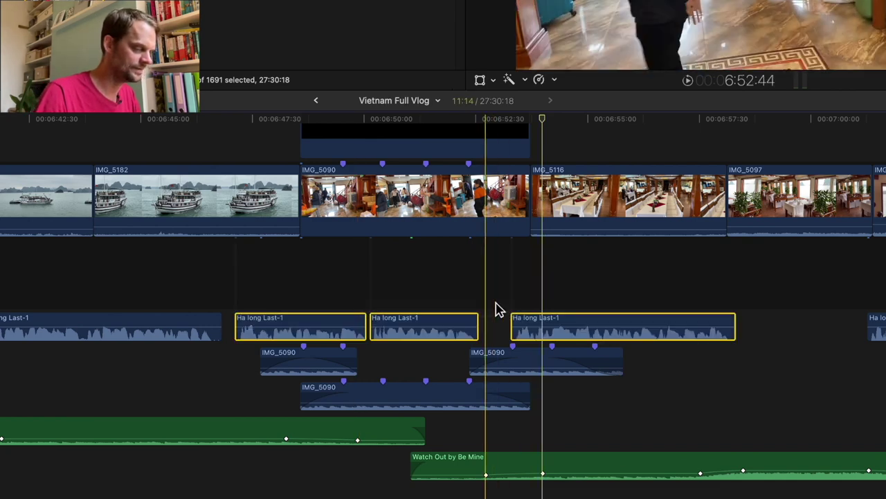
Step: Examine the montage from IMG_5189 to the clip after IMG_5263 and the long Orchidaceae by Fig music clip beneath it
scroll(494, 309, "right", 10)
scroll(430, 316, "right", 15)
key("super+minus")
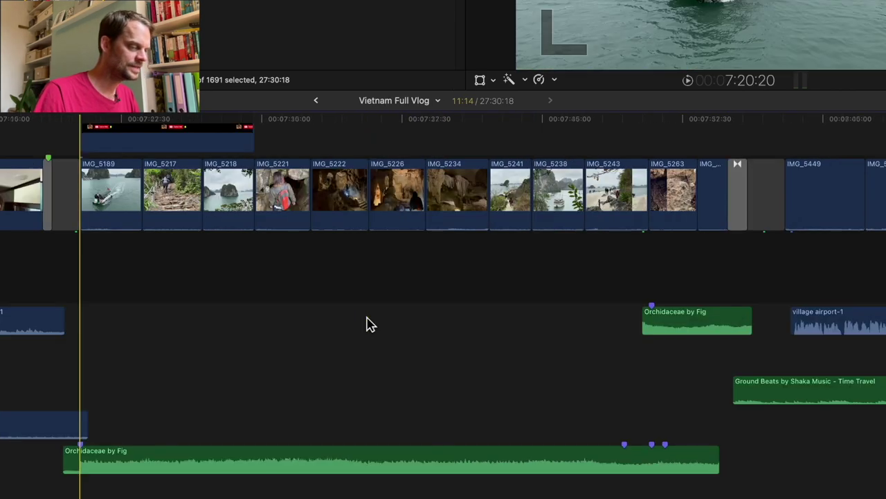
left_click(135, 193)
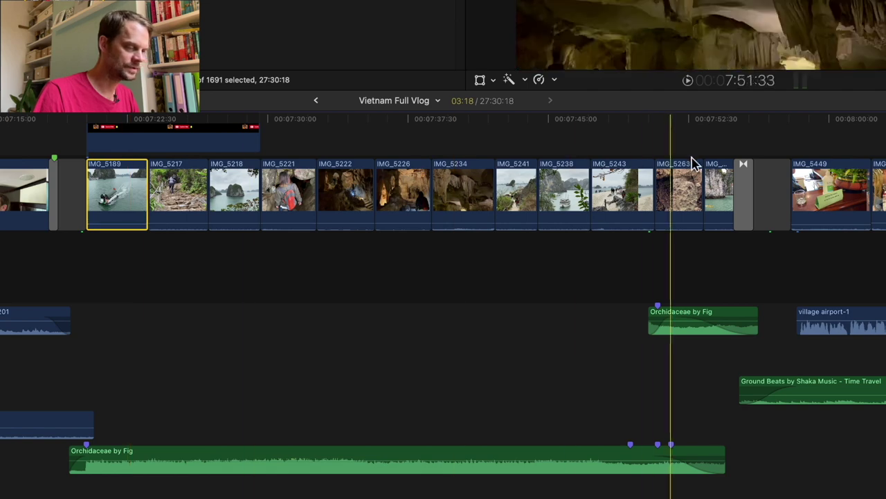
left_click(721, 181, "shift")
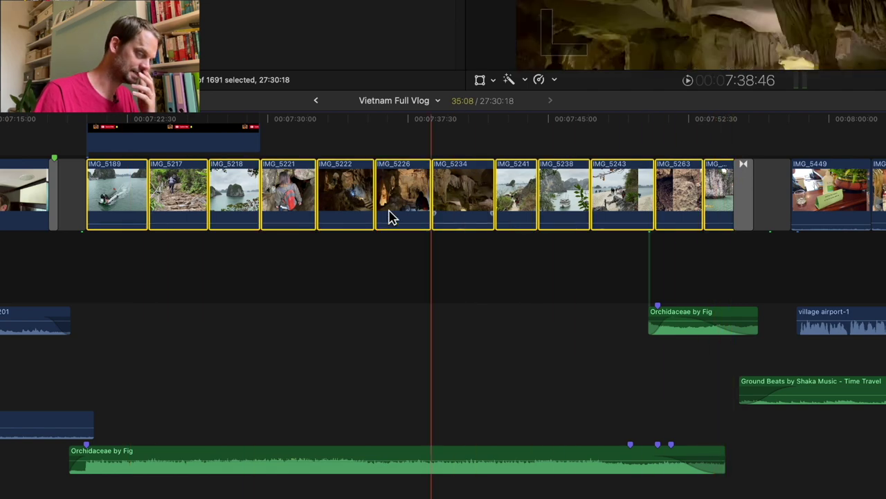
left_click(127, 252)
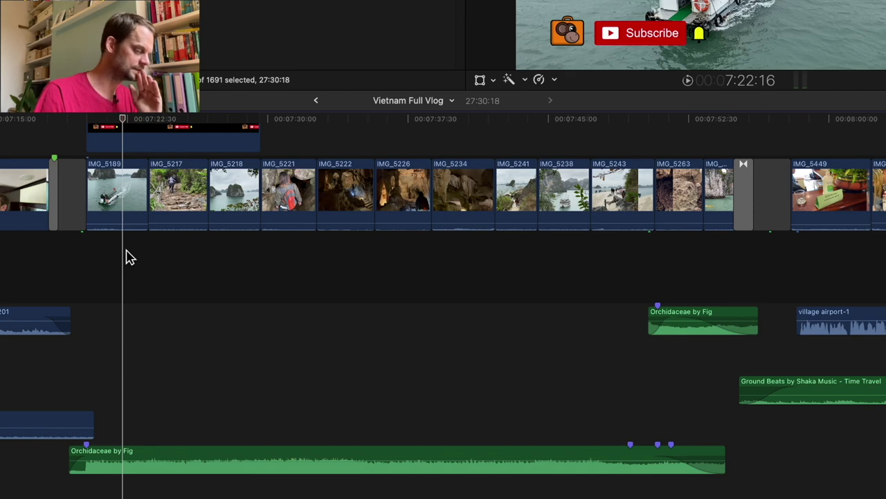
scroll(126, 256, "down", 3)
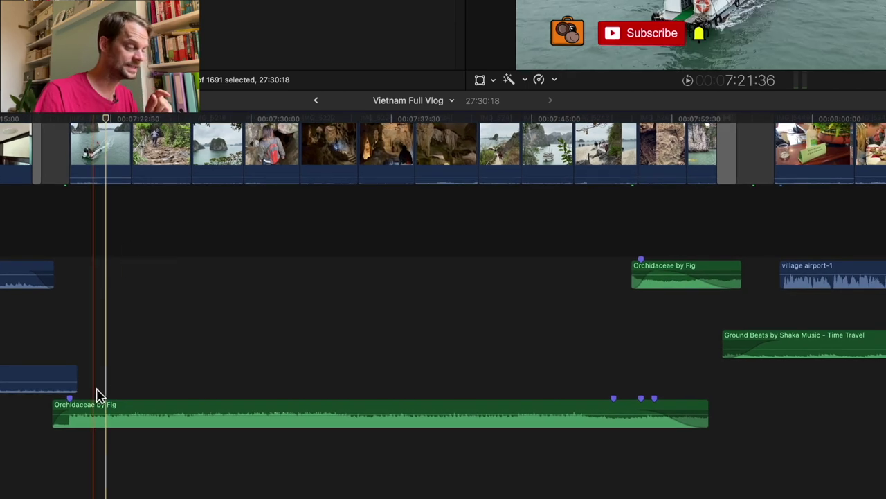
left_click(99, 408)
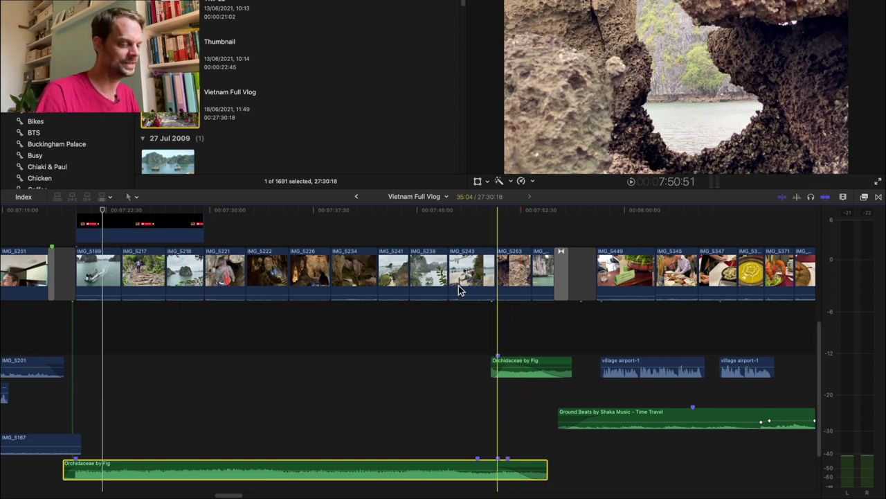
Step: Open the Vietnam Options timeline and play the Orchidaceae by Fig montage from near its start and near its end
left_click(357, 199)
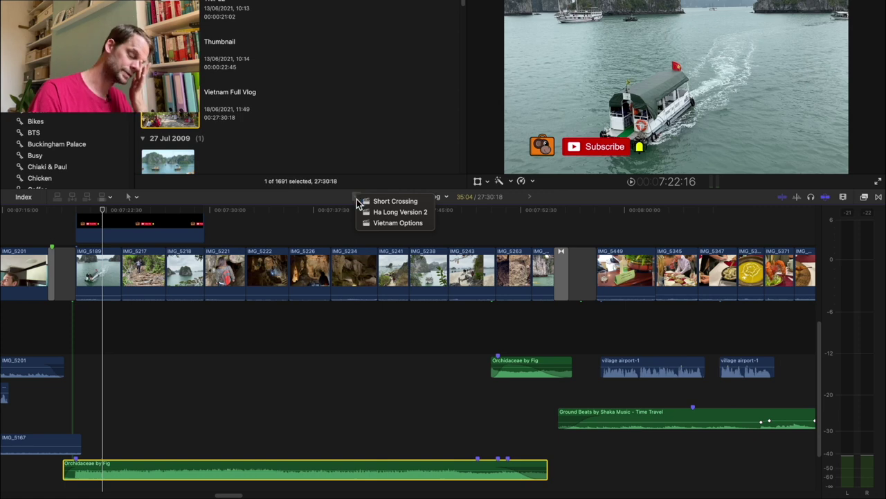
left_click(371, 222)
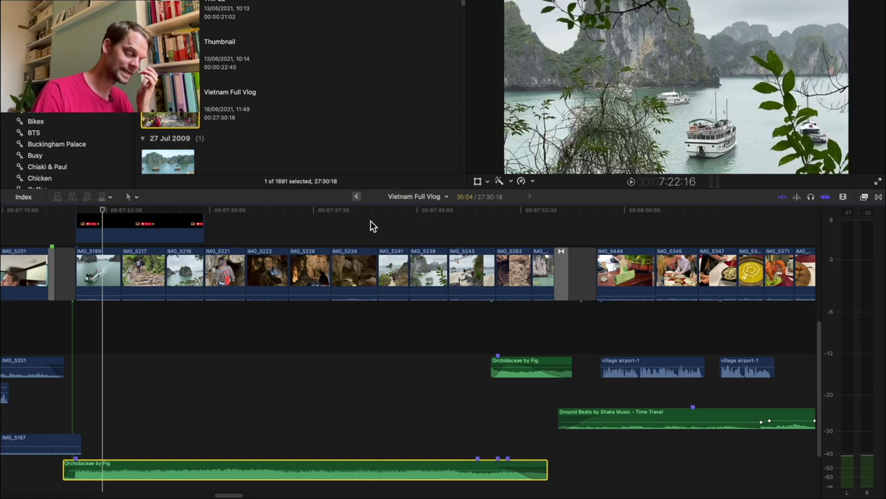
scroll(291, 343, "left", 5)
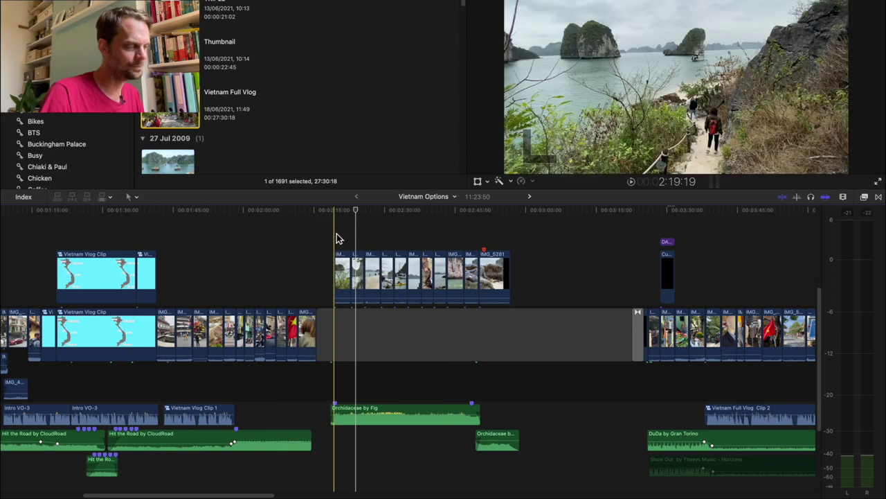
left_click(338, 238)
key("space")
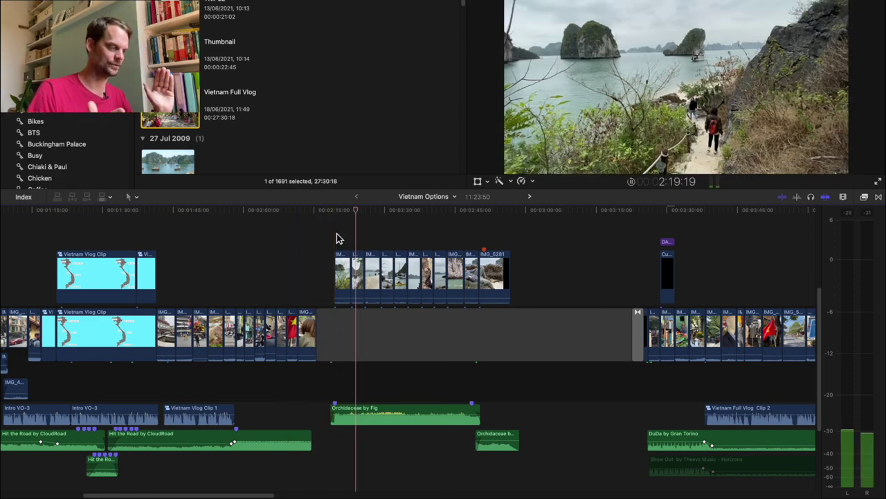
left_click(467, 234)
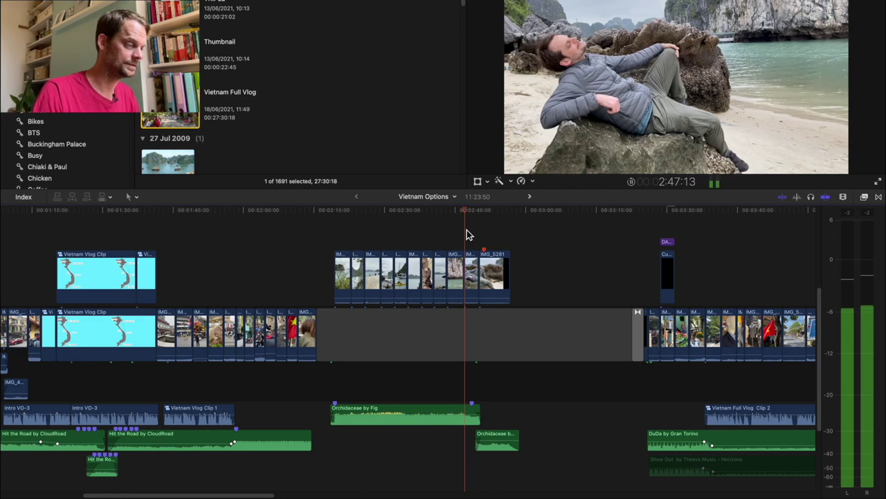
Step: Return to the Vietnam Full Vlog timeline and play the start of the IMG_5449 clip
key("super+bracketright")
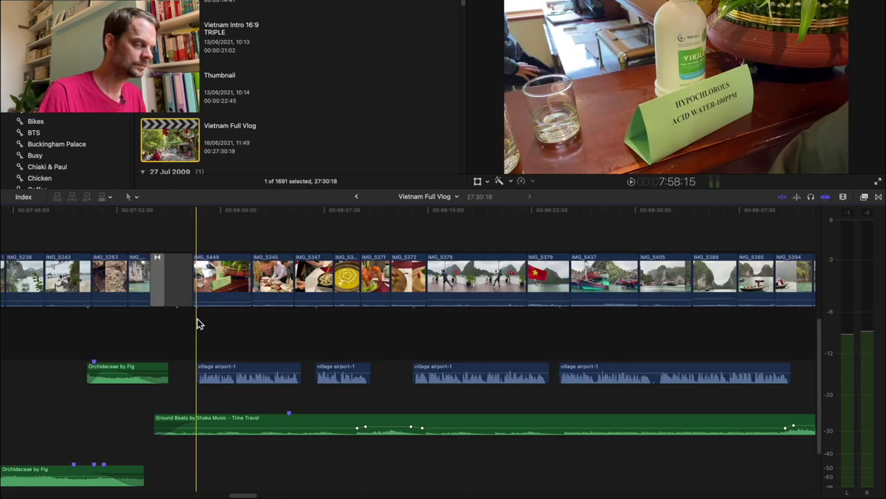
key("space")
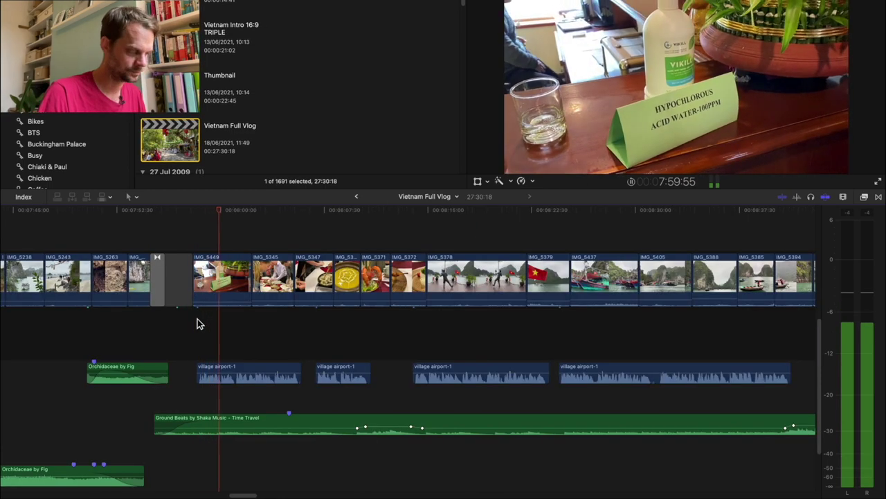
key("space")
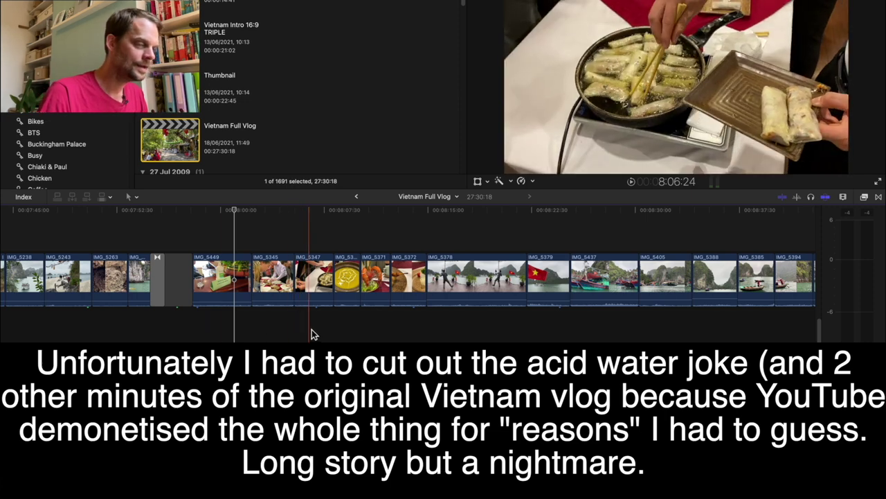
Step: Examine the IMG_5345 and IMG_5347 cooking clips in the timeline and reveal the source of IMG_5345 in the browser
scroll(311, 332, "right", 5)
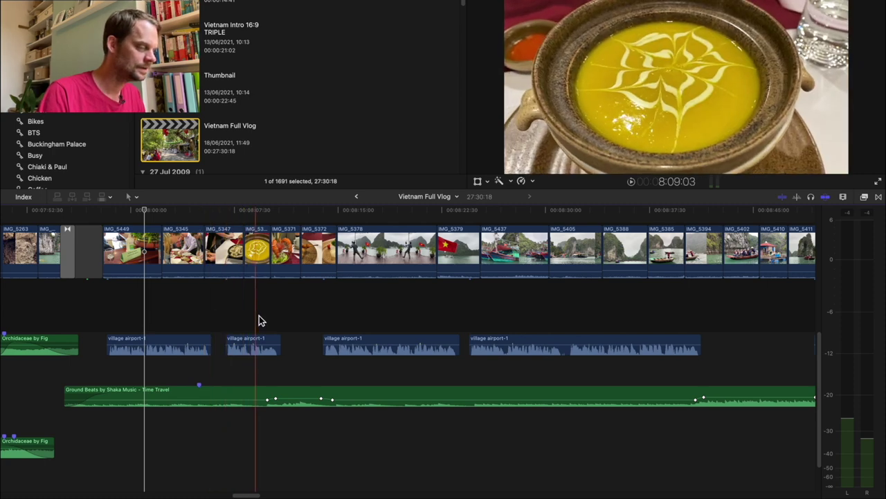
scroll(259, 318, "left", 2)
scroll(259, 318, "up", 2)
left_click(255, 263)
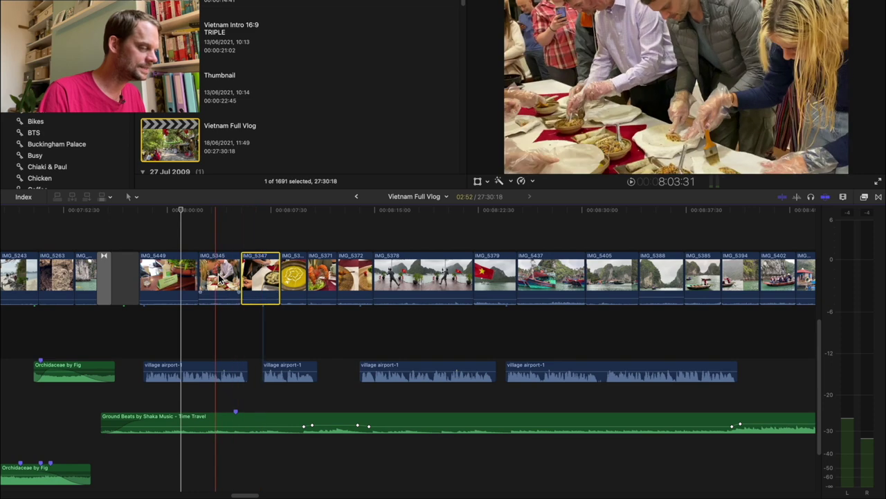
left_click(217, 271, "shift")
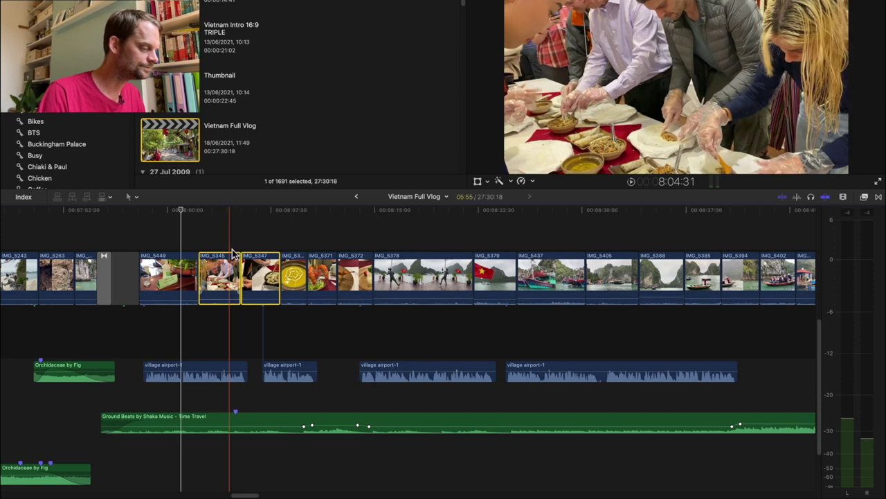
left_click(231, 273)
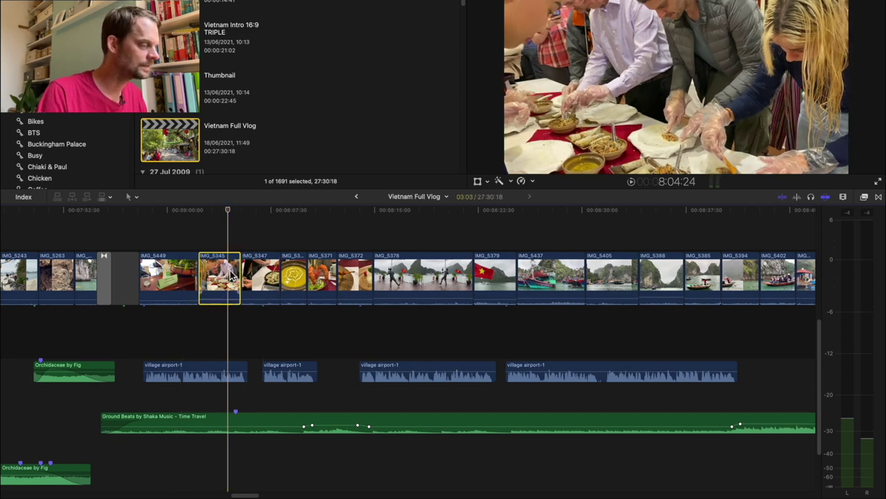
key("shift+f")
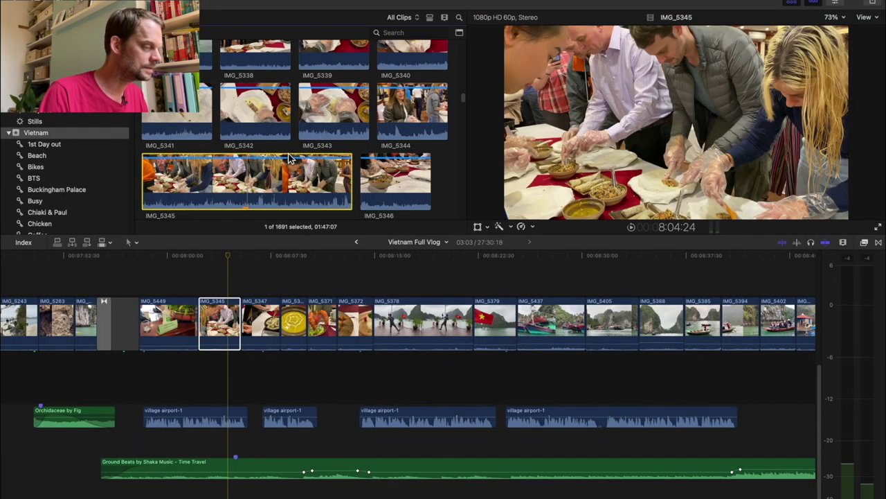
Step: Select the range of food source clips from IMG_5338 through IMG_5360 in the browser
scroll(290, 159, "up", 5)
scroll(290, 158, "down", 2)
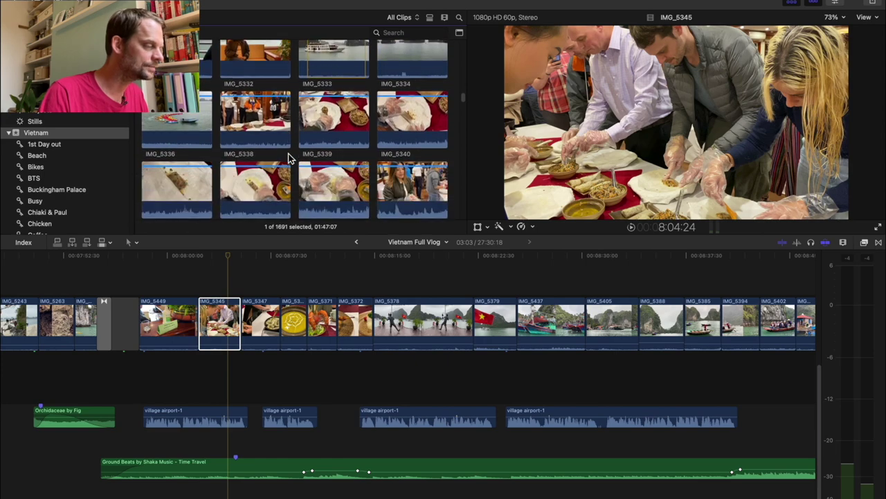
left_click(252, 130)
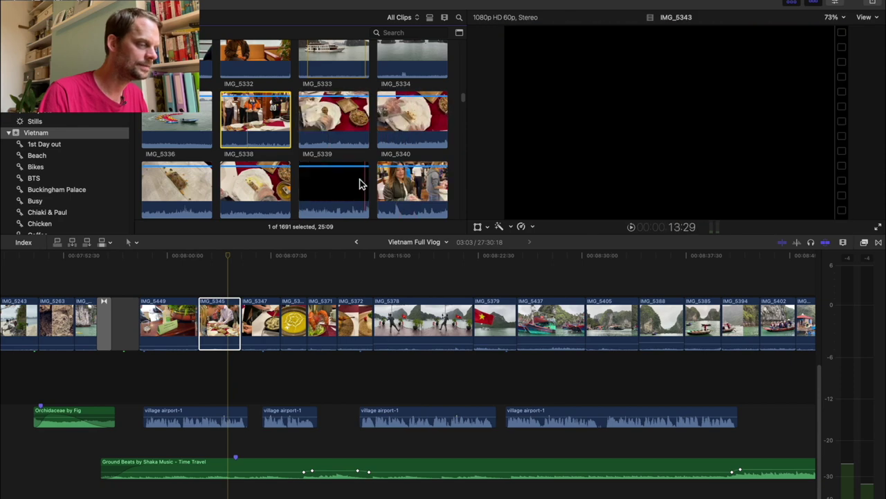
scroll(270, 184, "down", 10)
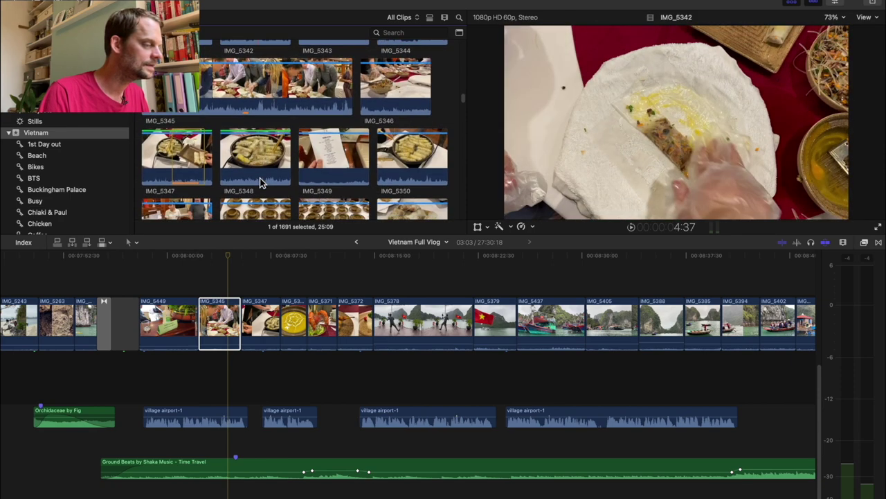
scroll(261, 182, "down", 6)
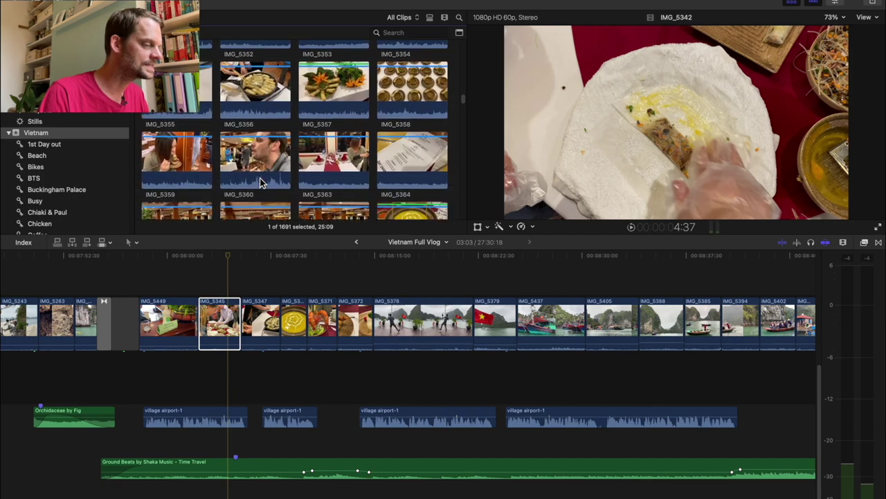
scroll(260, 182, "down", 1)
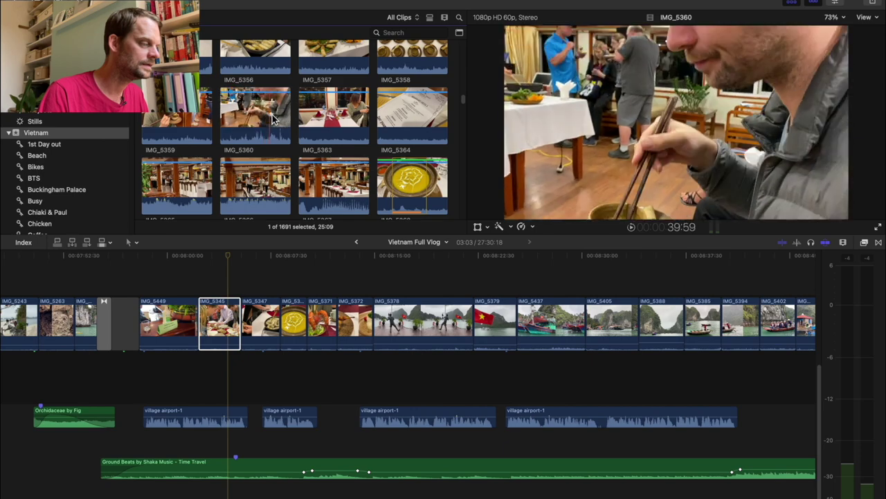
left_click(270, 118, "shift")
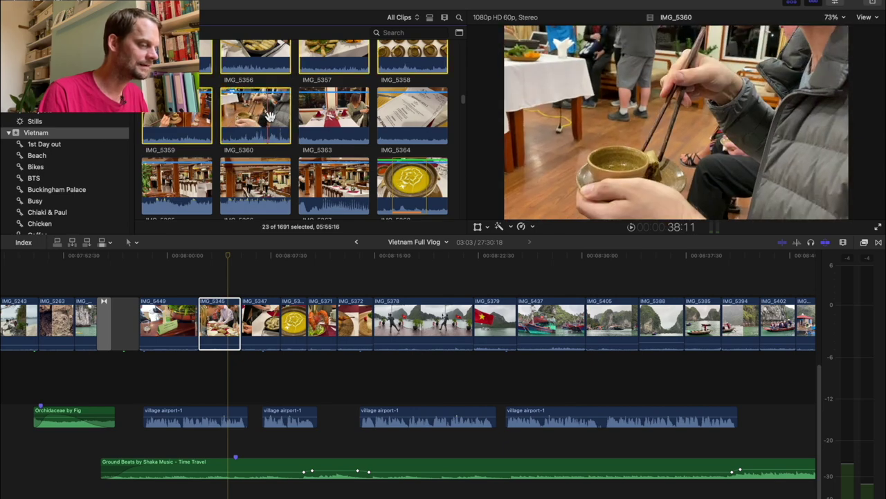
Step: Select only IMG_5349 in the browser and look through the neighbouring food clips
scroll(270, 118, "up", 5)
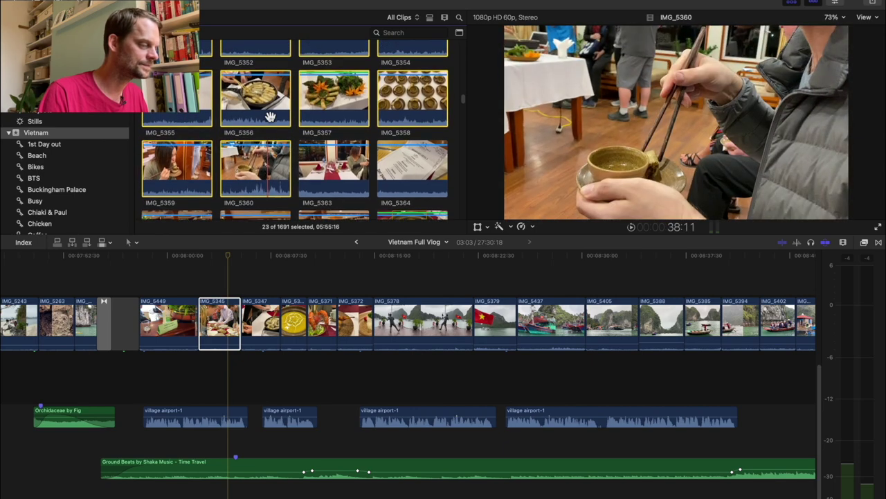
scroll(270, 118, "up", 5)
left_click(334, 128)
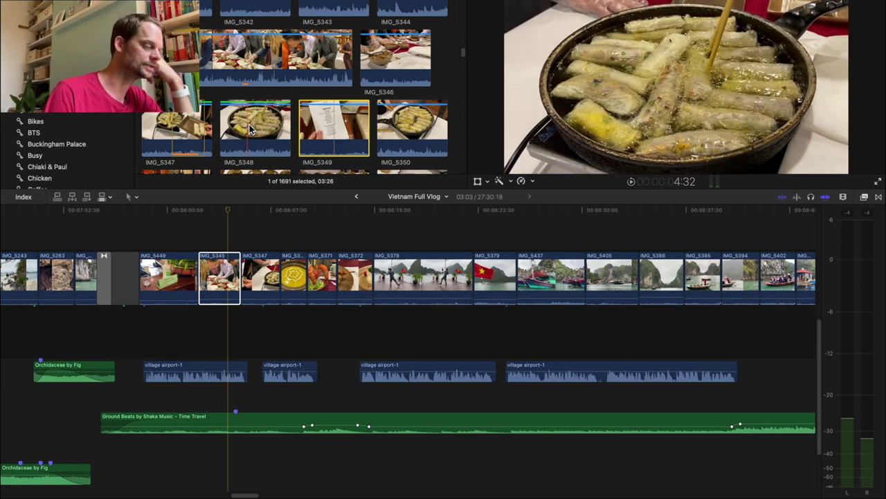
scroll(251, 128, "down", 5)
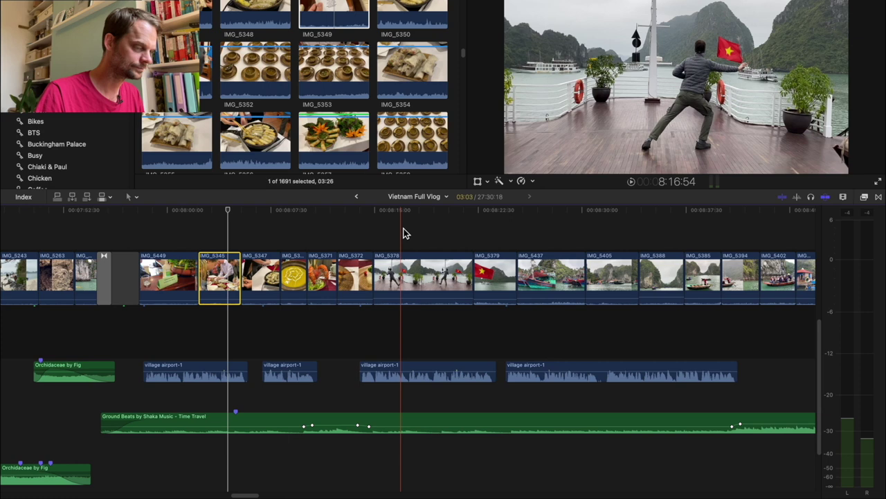
Step: Reveal the source of timeline clip IMG_5378 in the browser and play it at its original speed
left_click(390, 263)
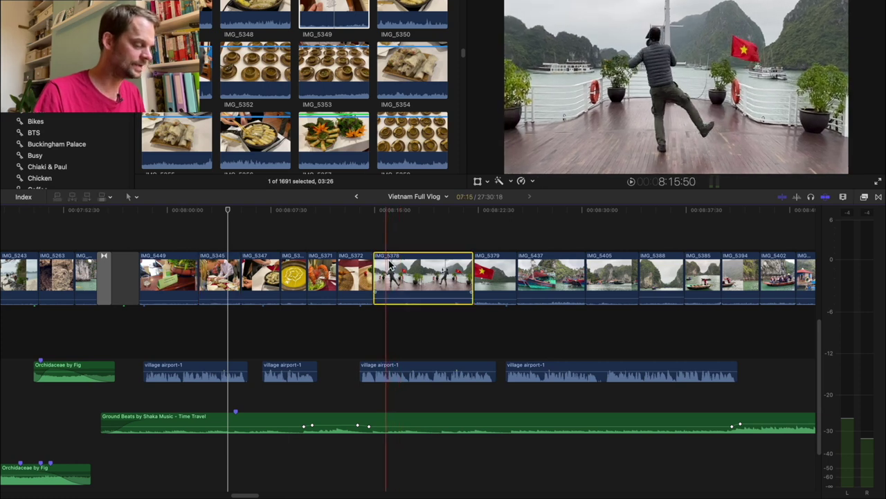
key("shift+f")
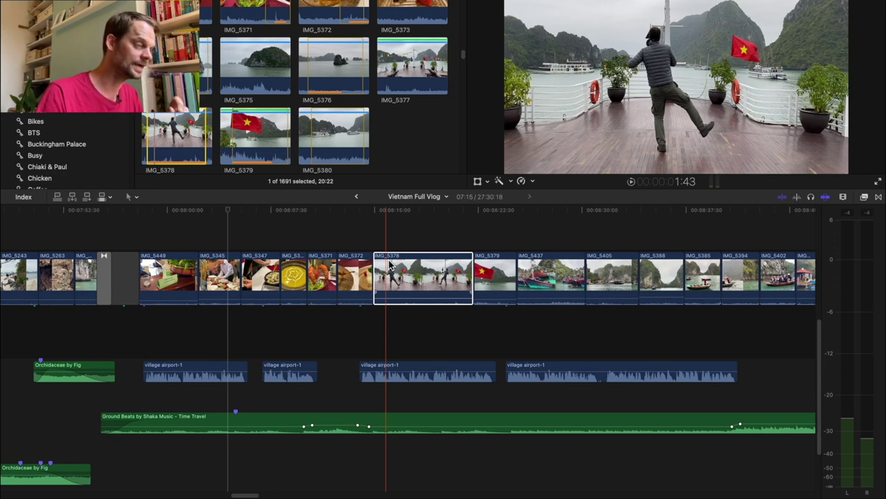
left_click(390, 264)
key("super+1")
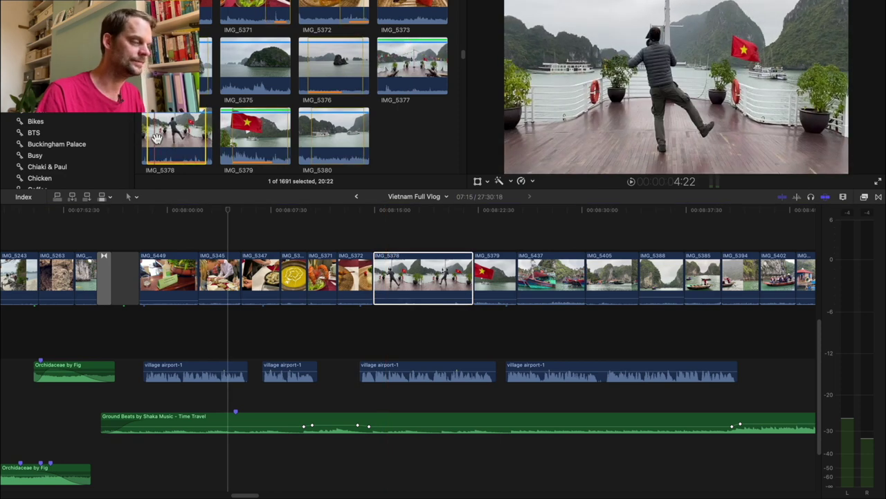
key("space")
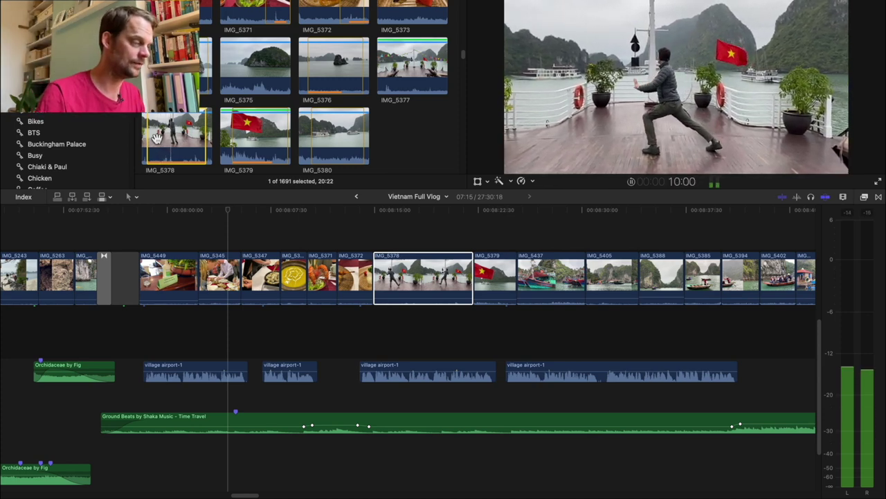
Step: Show the retiming controls of the IMG_5378 clip in the timeline
left_click(405, 274)
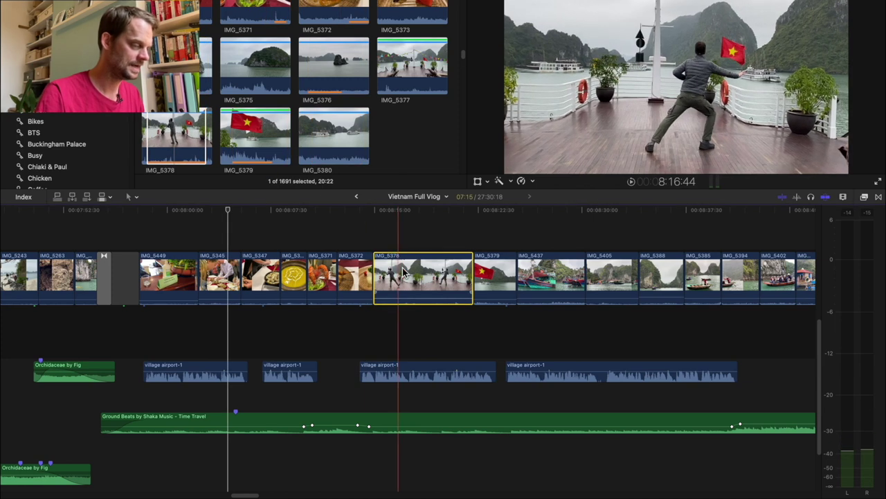
key("super+r")
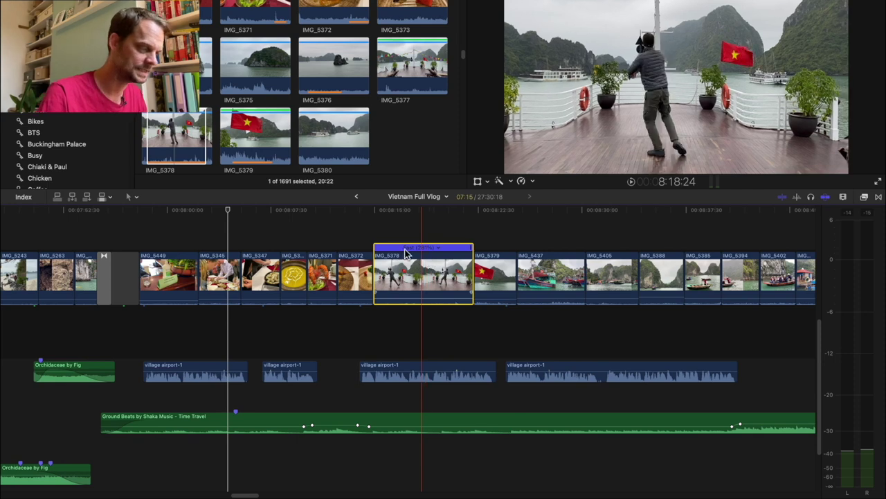
Step: Play the sped-up IMG_5378 clip in the timeline from near its start
left_click(380, 211)
key("space")
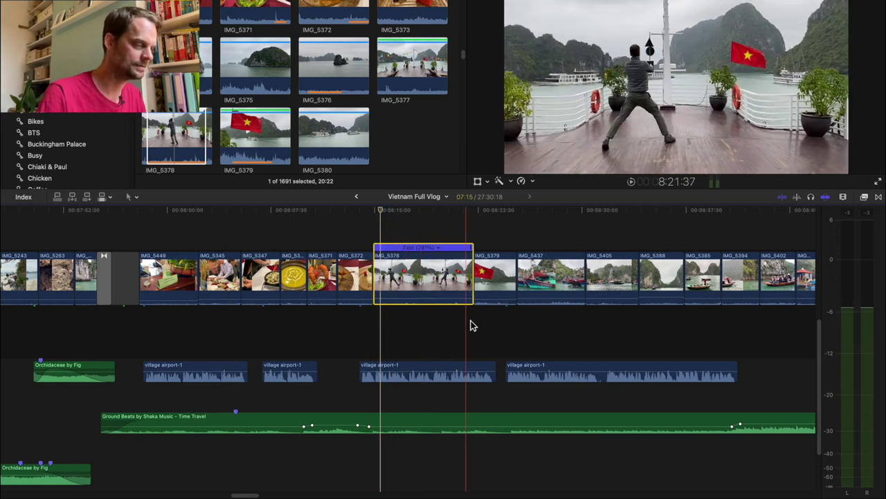
Step: Examine the boat-trip montage after IMG_5378 and its voice-over and music layout, up to the night river clips around IMG_5718
scroll(493, 327, "right", 10)
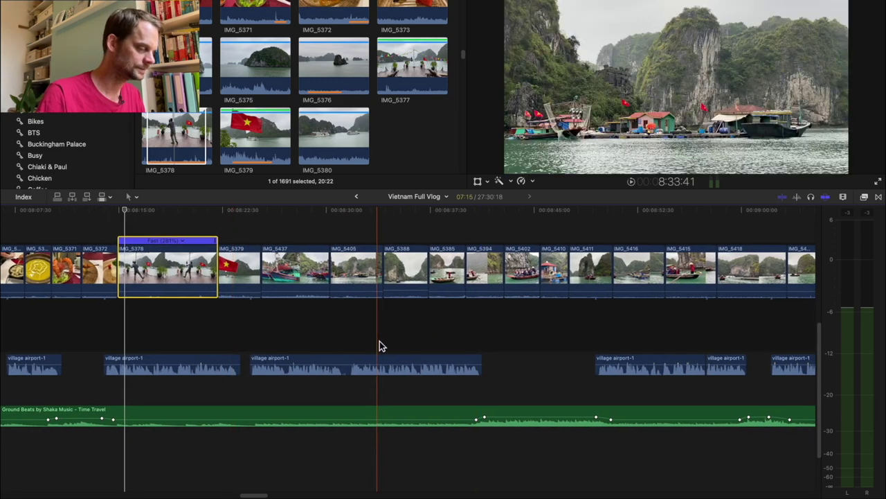
scroll(392, 340, "right", 5)
scroll(596, 336, "right", 1)
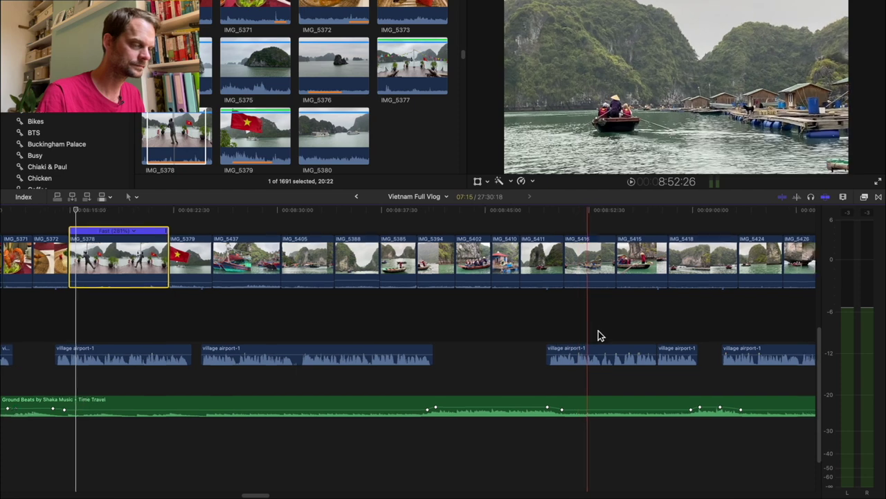
scroll(598, 330, "right", 2)
scroll(598, 330, "down", 3)
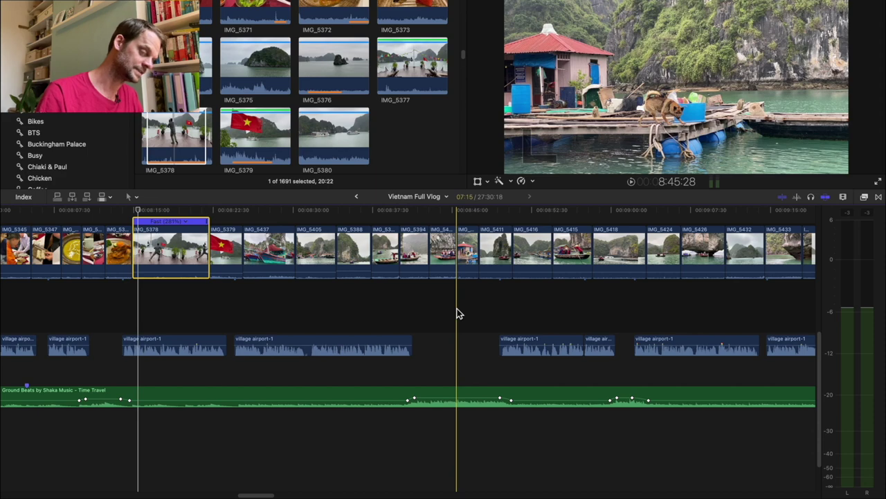
scroll(457, 313, "right", 5)
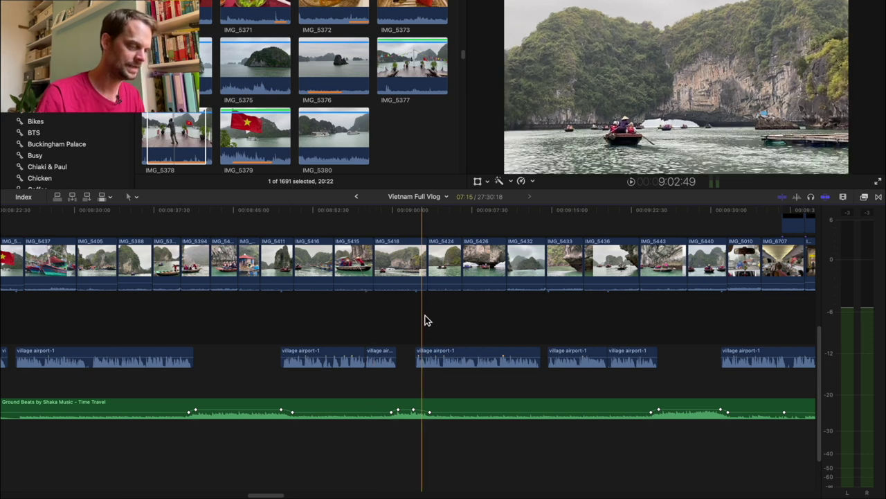
scroll(431, 320, "right", 4)
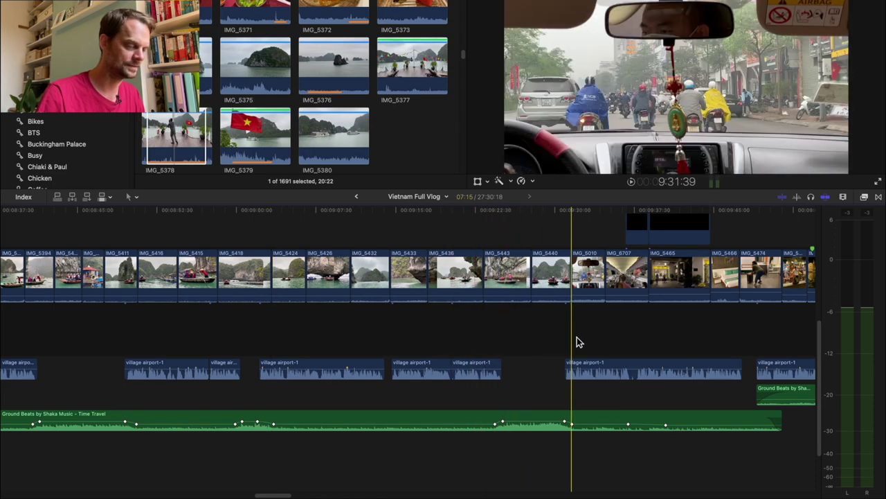
scroll(580, 342, "right", 10)
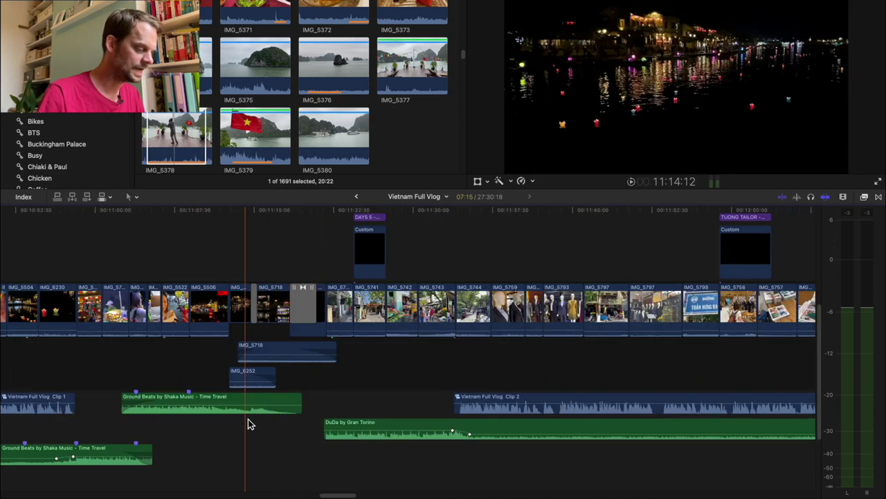
Step: Play the transition from the night river clips through the DAYS 5-6 title into the market scene IMG_5742
key("space")
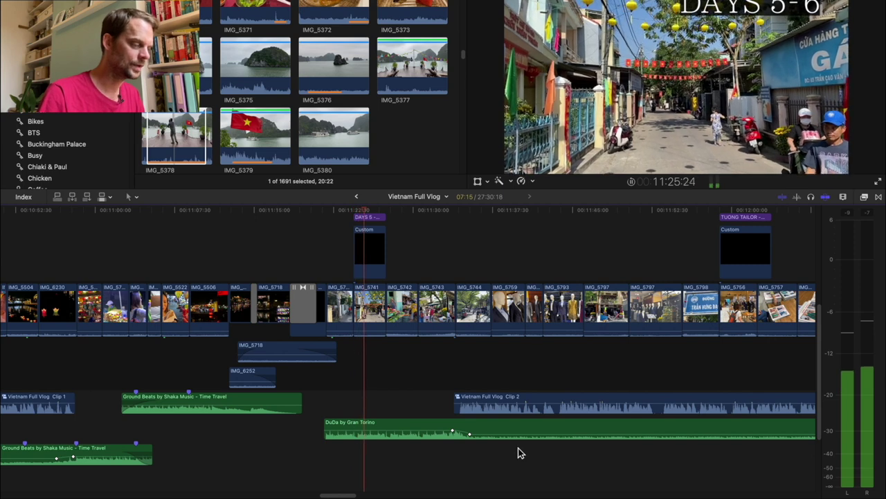
scroll(518, 450, "right", 3)
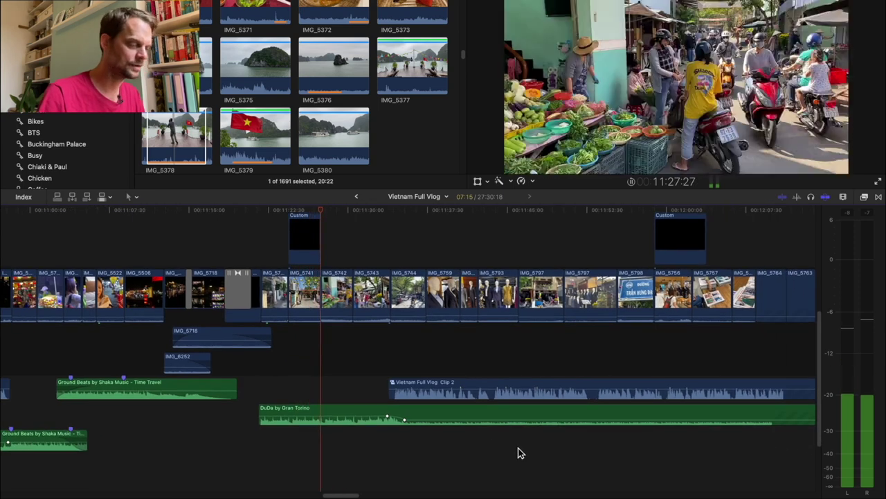
scroll(520, 453, "right", 3)
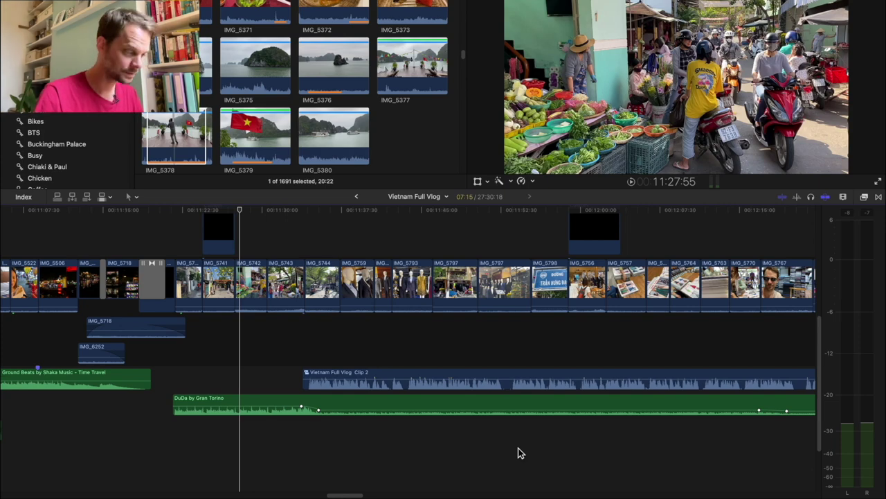
Step: Select the Subscribe clip above the montage following the egg coffee section and play the timeline from the clip's start
scroll(519, 453, "right", 5)
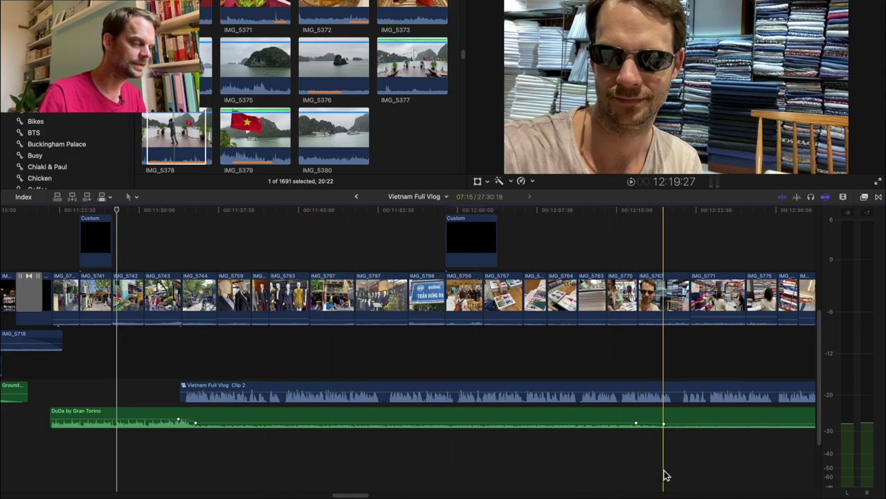
scroll(663, 475, "right", 10)
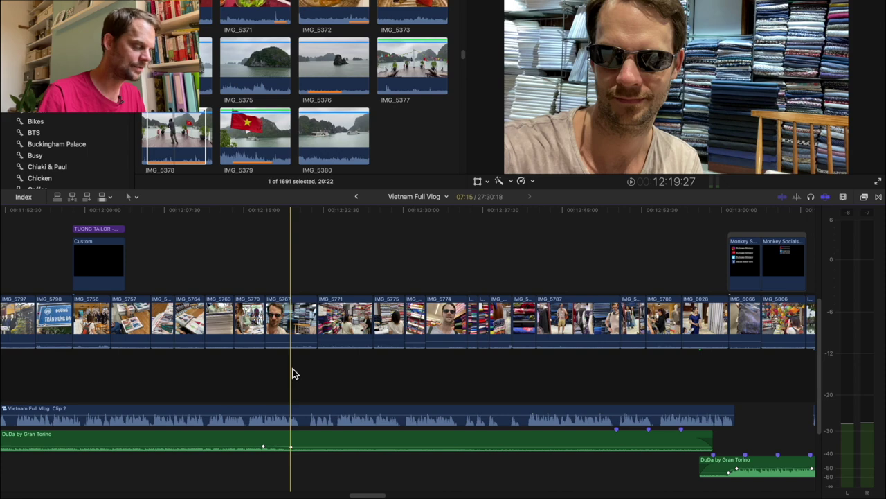
scroll(292, 374, "right", 20)
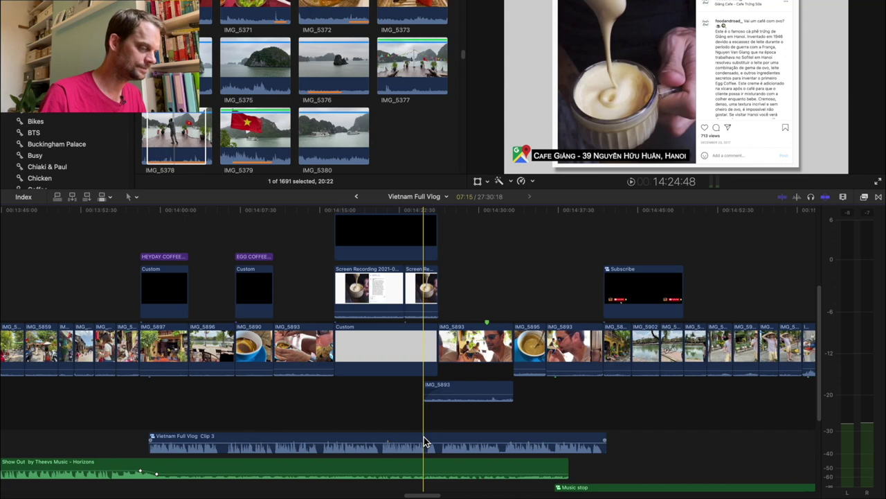
scroll(424, 436, "right", 10)
scroll(424, 436, "down", 2)
left_click(379, 366)
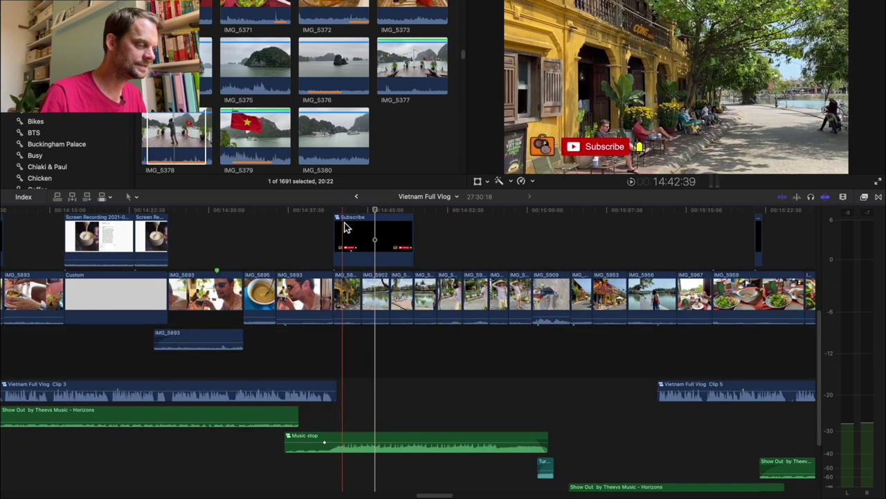
left_click(344, 227)
left_click(338, 209)
key("space")
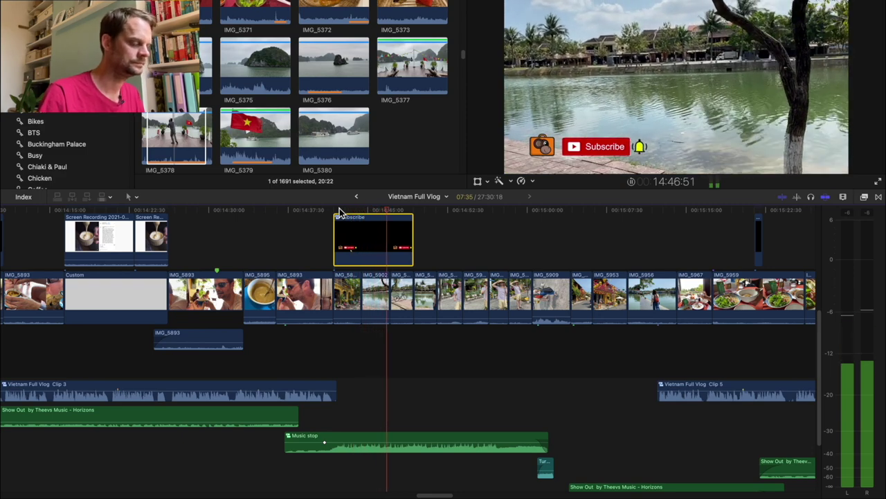
key("space")
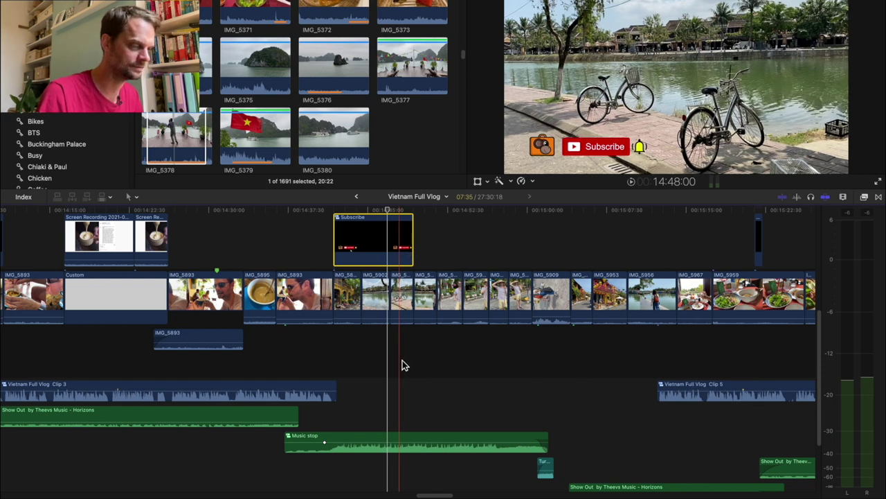
Step: Play the transition from the food clips through the black Custom clip into the cycling clip IMG_6086
scroll(404, 365, "down", 3)
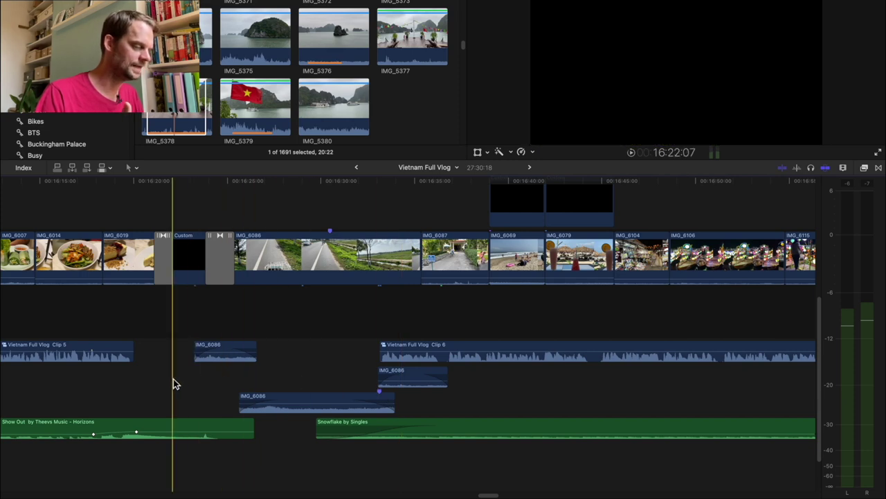
key("space")
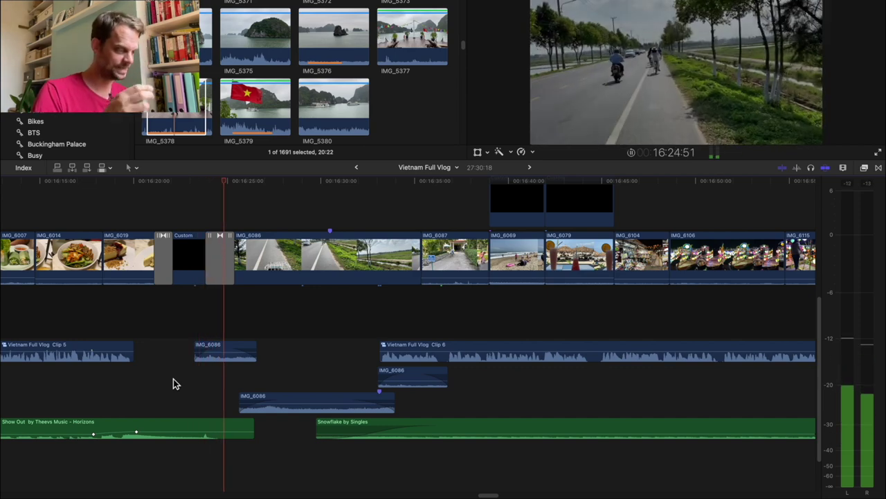
key("space")
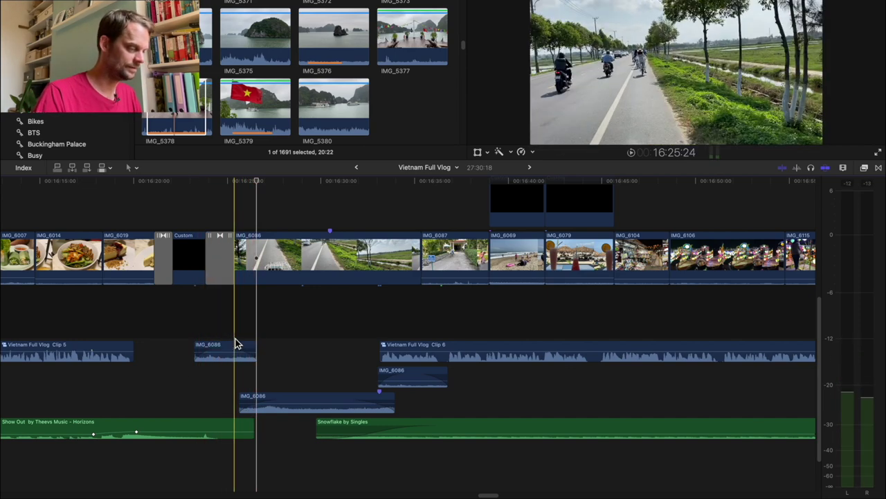
Step: Select each overlapping IMG_6086 audio clip in turn and play the cycling scene into IMG_6087
left_click(234, 349)
left_click(276, 398)
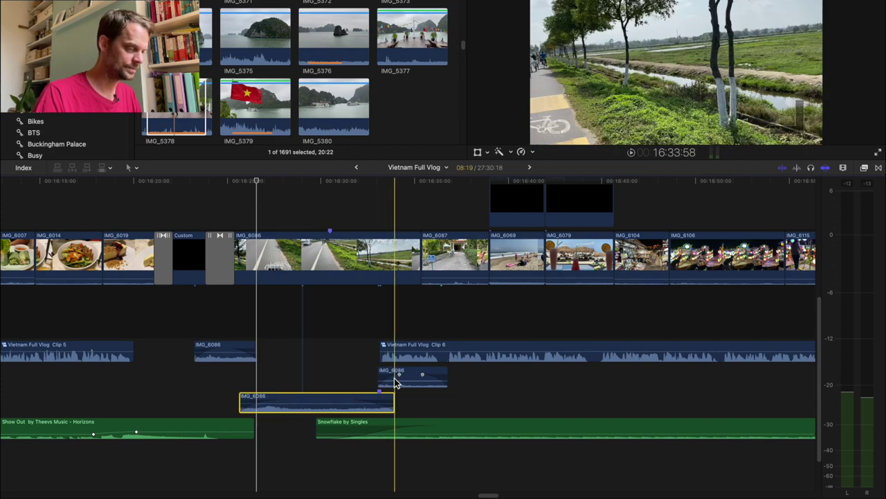
left_click(400, 373)
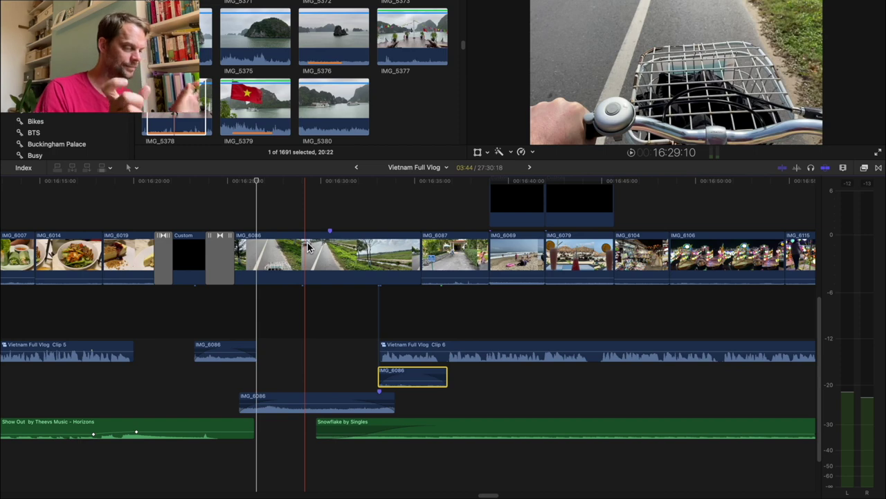
key("space")
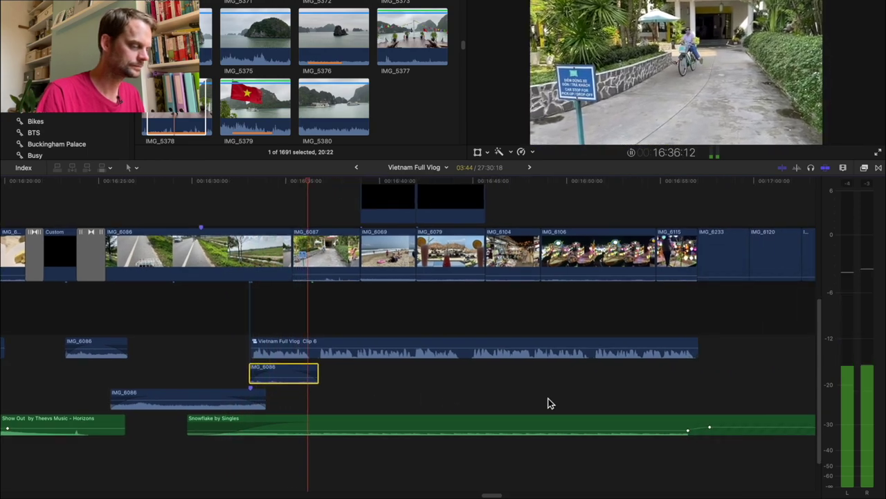
key("space")
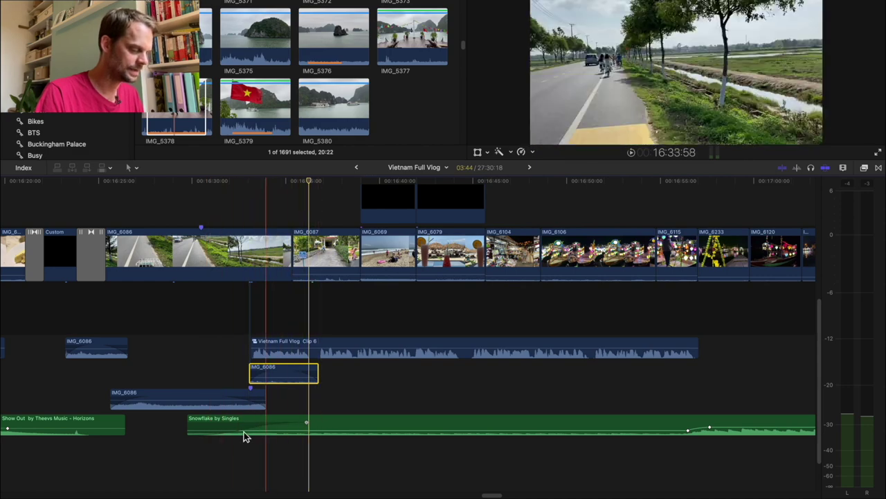
Step: Play the overlap between the first two Snowflake by Singles music clips, starting within IMG_6141
scroll(407, 411, "right", 3)
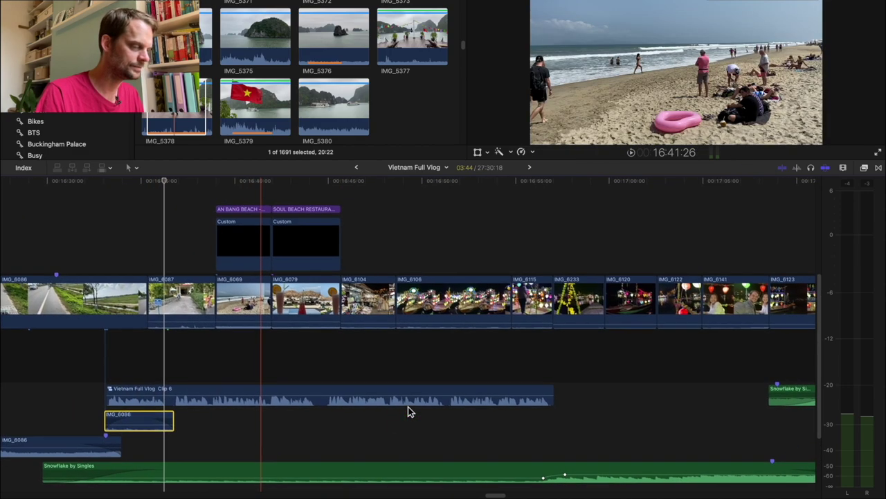
scroll(540, 439, "right", 6)
scroll(542, 439, "right", 4)
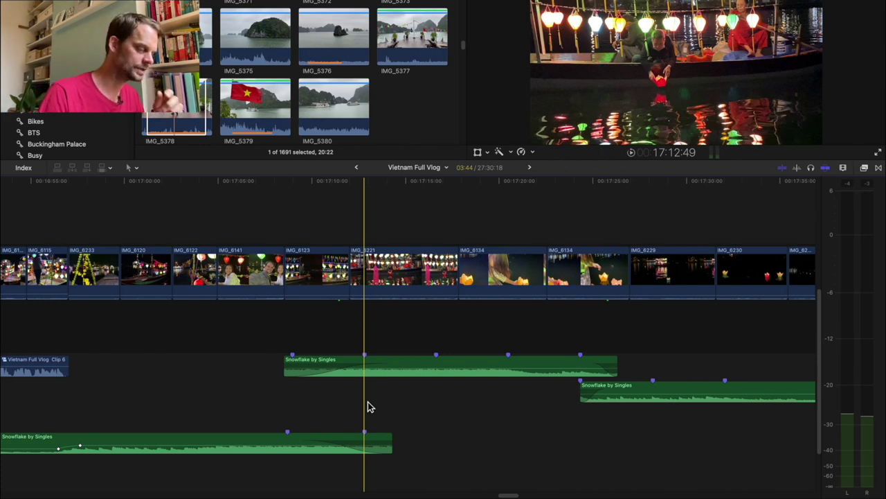
left_click(218, 412)
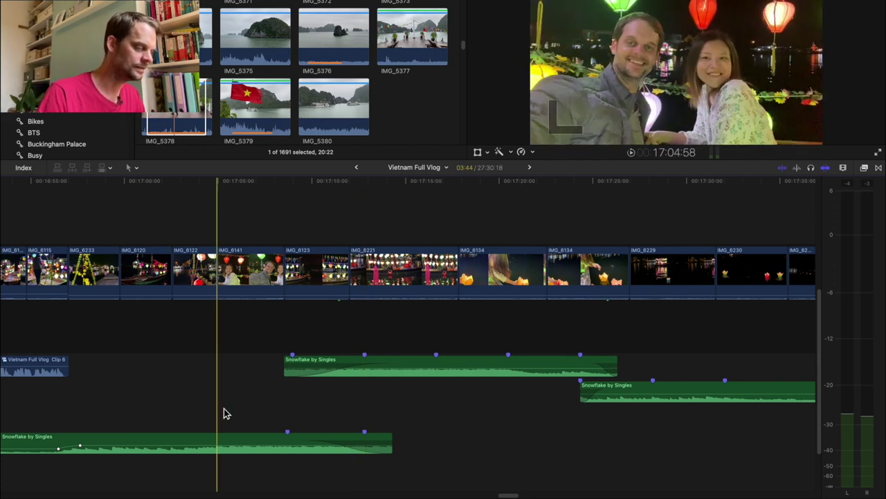
left_click_drag(223, 413, 242, 405)
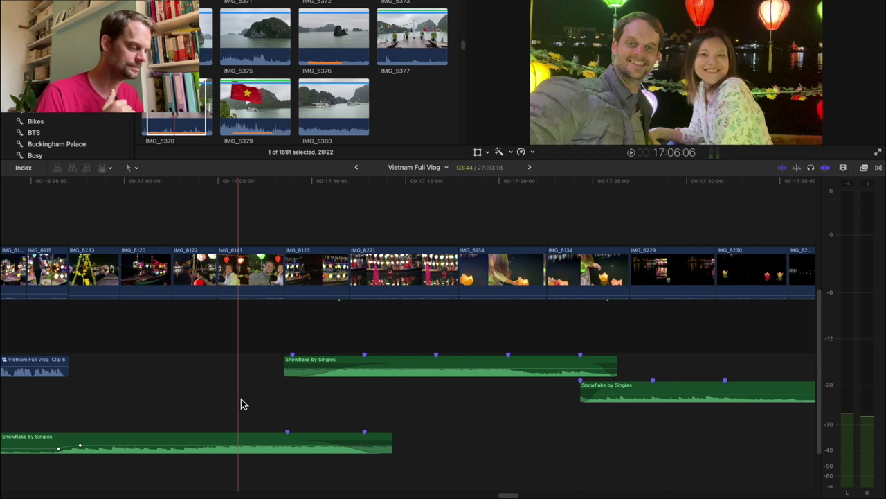
key("space")
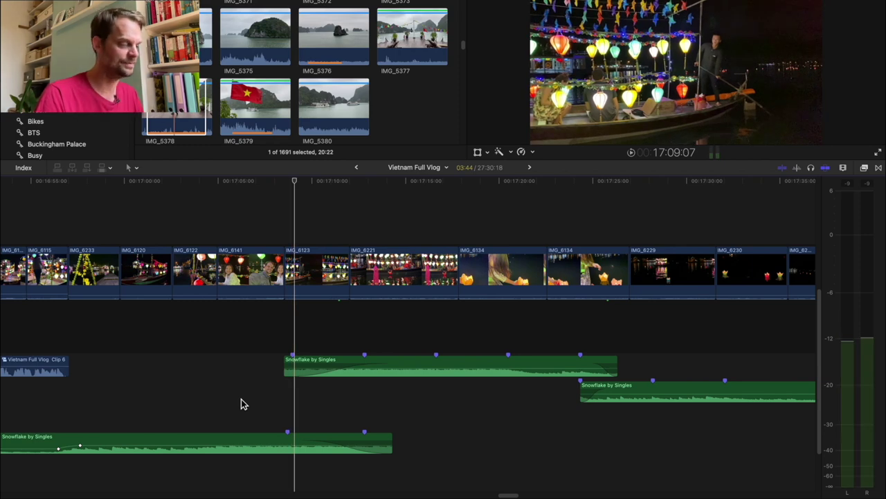
Step: Select the second Snowflake by Singles clip and play the lantern montage from IMG_6141 into IMG_6229
left_click(347, 367)
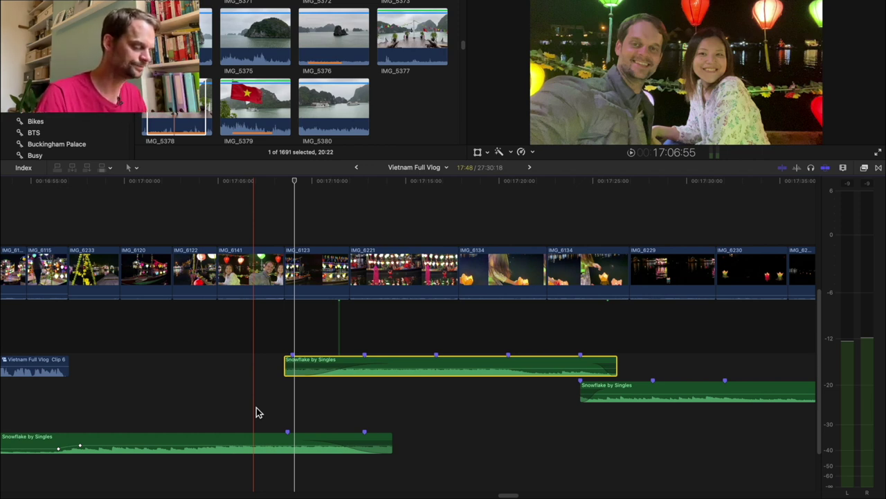
key("space")
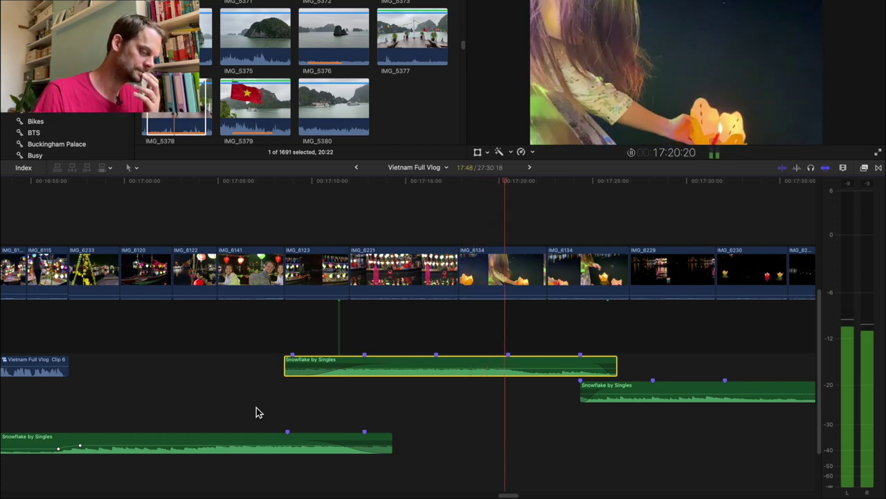
scroll(580, 445, "right", 10)
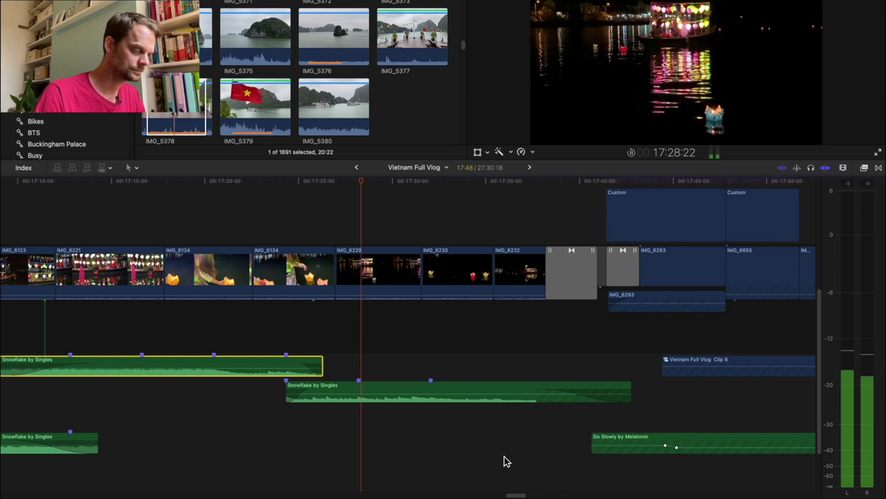
Step: Select IMG_6433 together with the La Boulangerie title and Custom clip above it
scroll(504, 461, "right", 10)
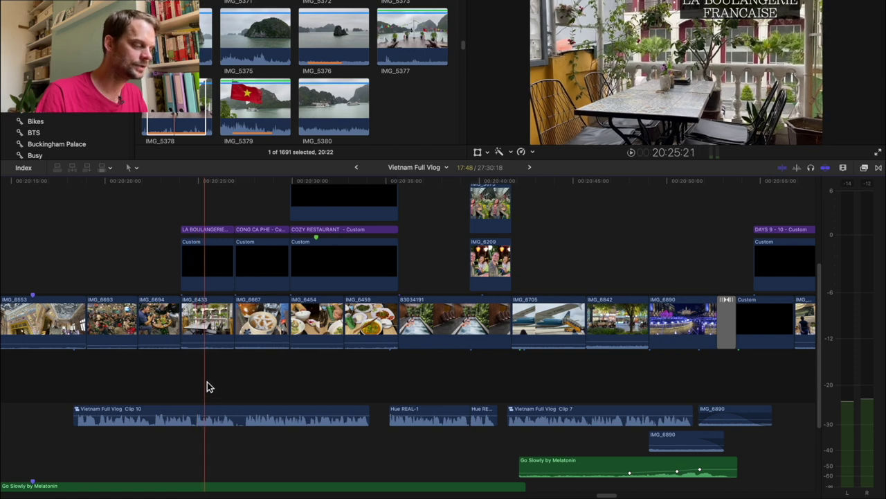
left_click_drag(206, 386, 214, 281)
left_click_drag(214, 213, 214, 214)
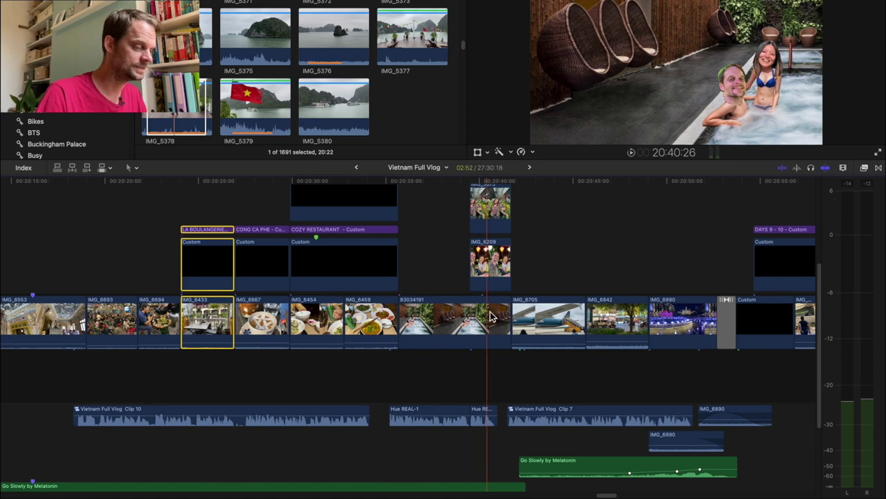
Step: Examine the voice-over and Go Slowly by Melatonin music layout beneath the airplane clip IMG_6705
scroll(489, 319, "right", 5)
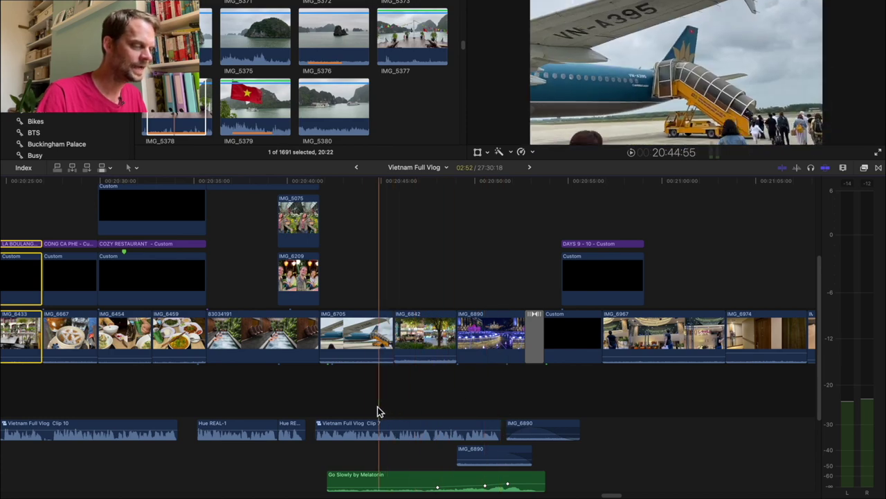
scroll(374, 406, "down", 5)
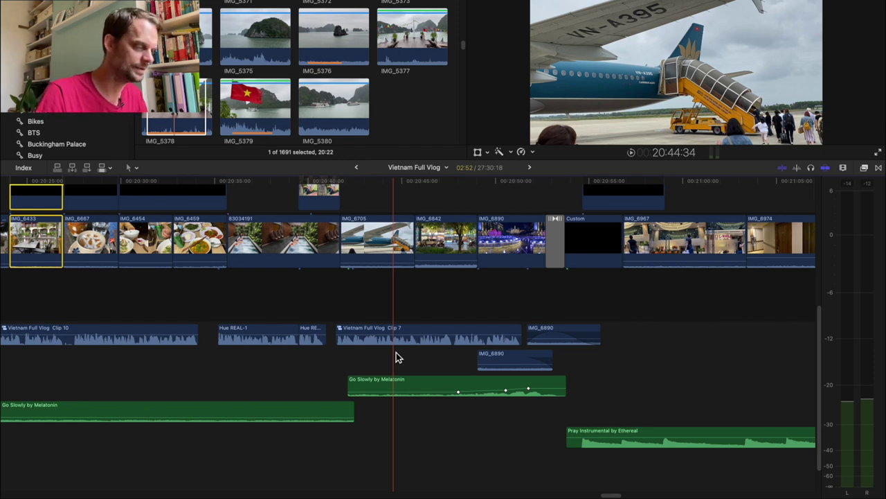
Step: Play the transition from Go Slowly by Melatonin to Pray Instrumental by Ethereal, starting in IMG_6705 and continuing past IMG_6890
key("space")
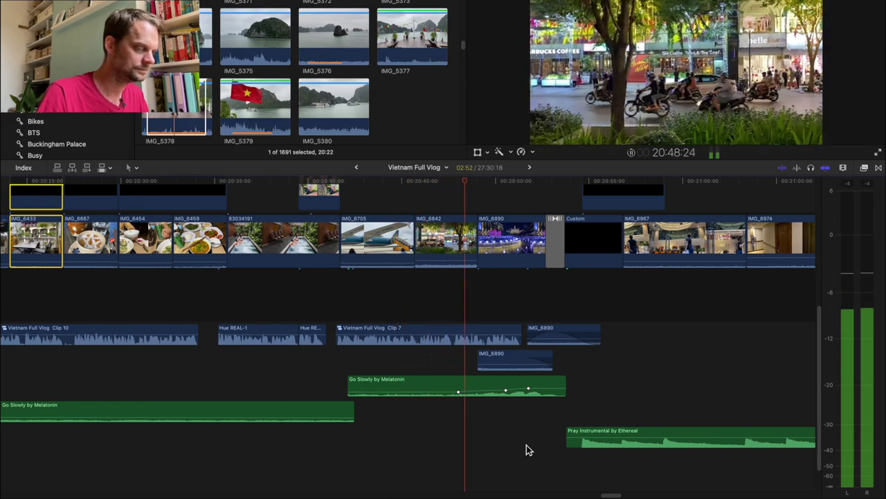
scroll(526, 447, "right", 5)
scroll(527, 447, "up", 1)
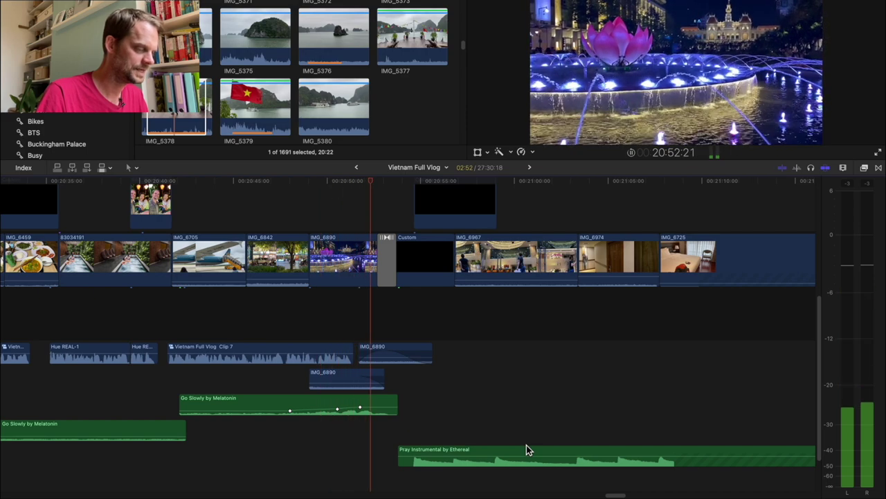
scroll(570, 453, "right", 3)
scroll(571, 453, "down", 1)
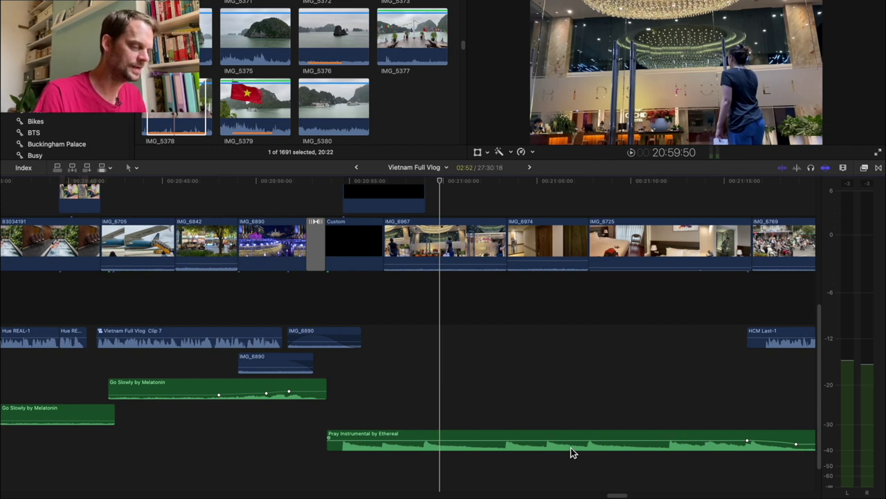
Step: Select the Pray Instrumental by Ethereal clip and play a short stretch of the hotel footage in IMG_6967
left_click(568, 450)
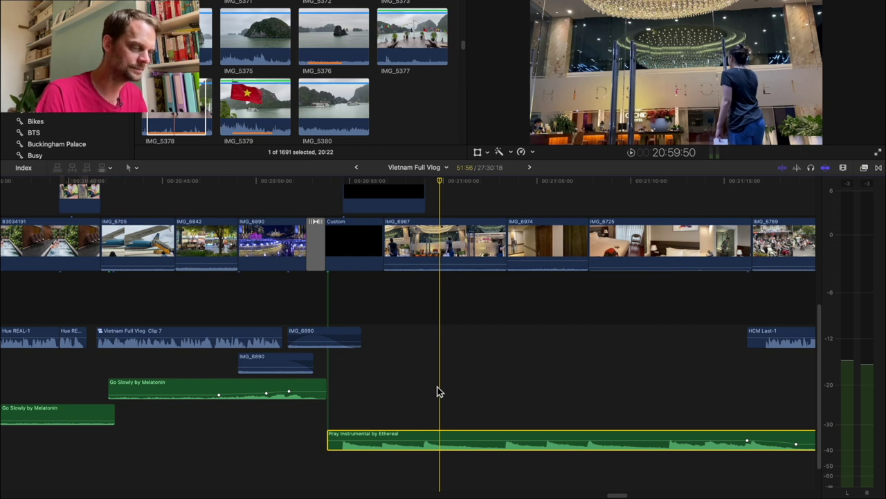
key("space")
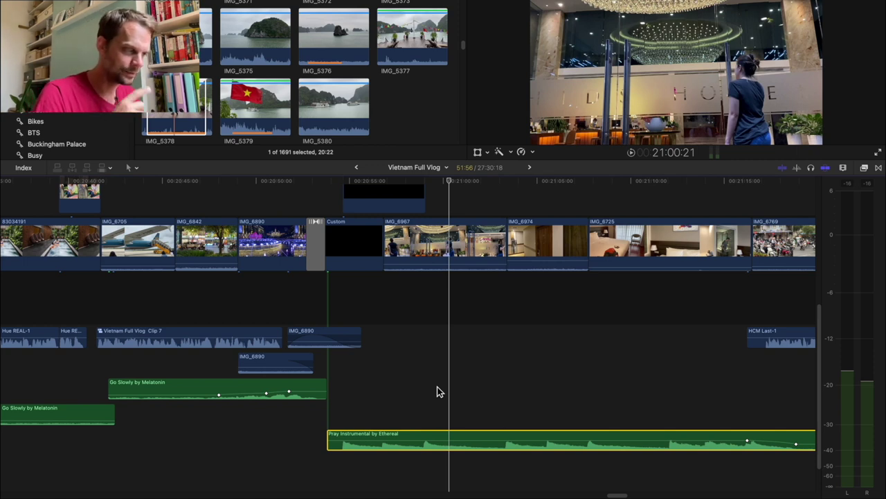
scroll(437, 392, "right", 5)
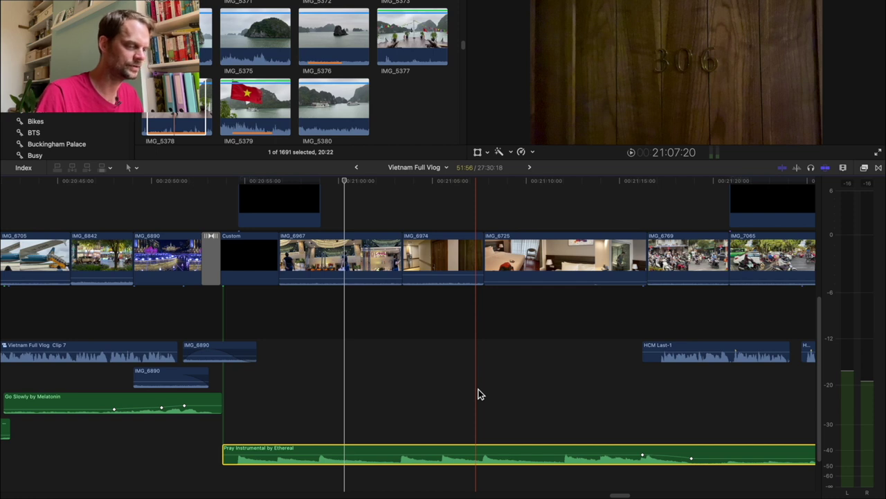
Step: Play the hotel room footage through IMG_6725 into IMG_6769 and return the playhead to the middle of IMG_6725
key("space")
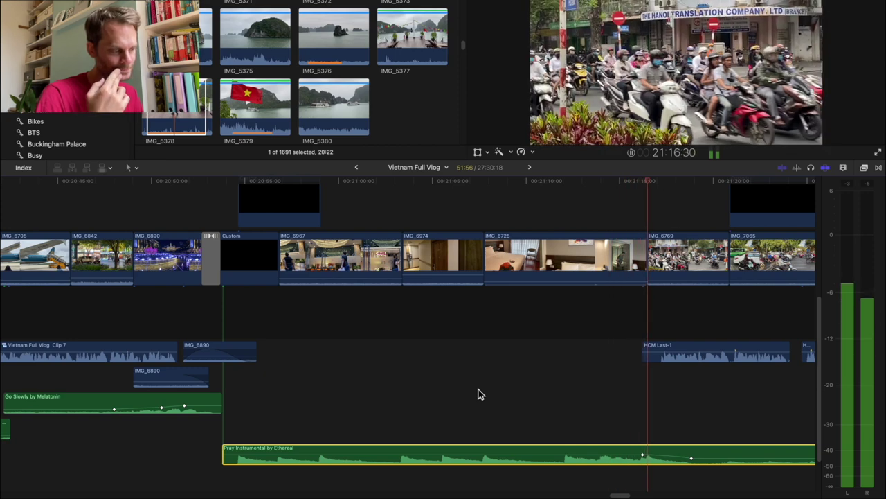
key("space")
scroll(479, 394, "right", 5)
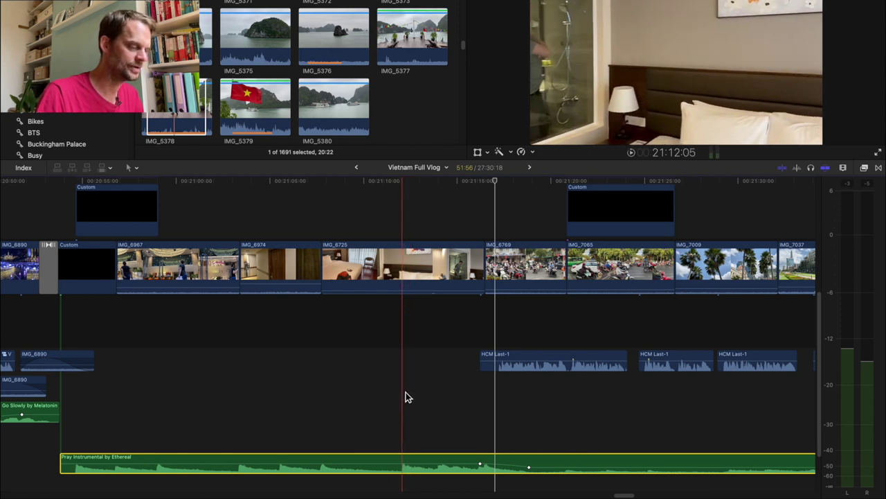
left_click(406, 392)
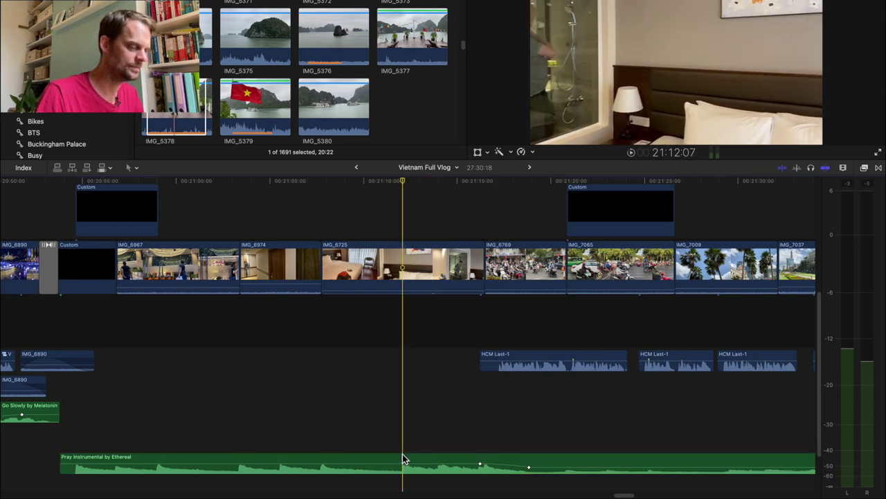
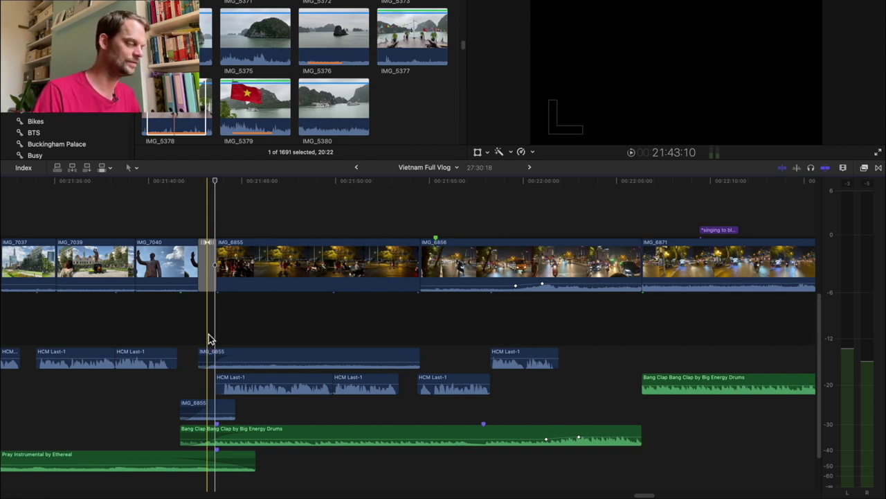
Step: Place the playhead on the transition between IMG_7040 and IMG_6855 and examine the overlapping IMG_6855 audio and music beneath it
left_click(210, 335)
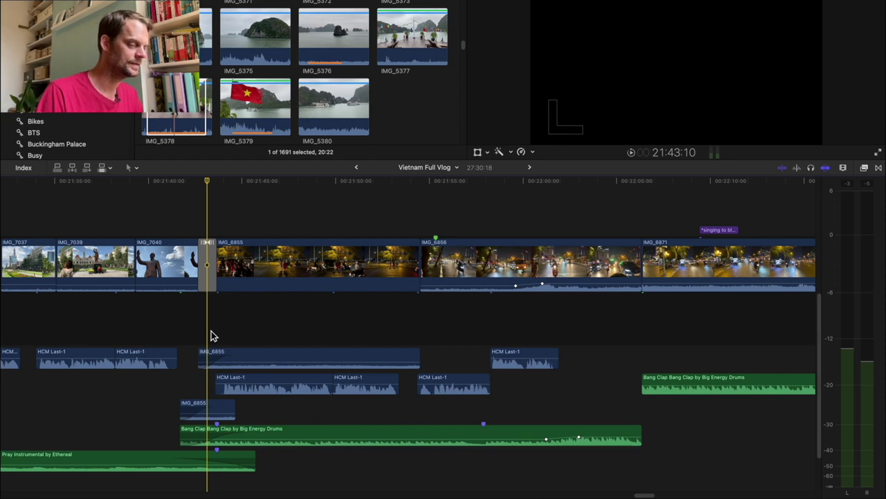
scroll(227, 337, "down", 3)
scroll(228, 337, "left", 1)
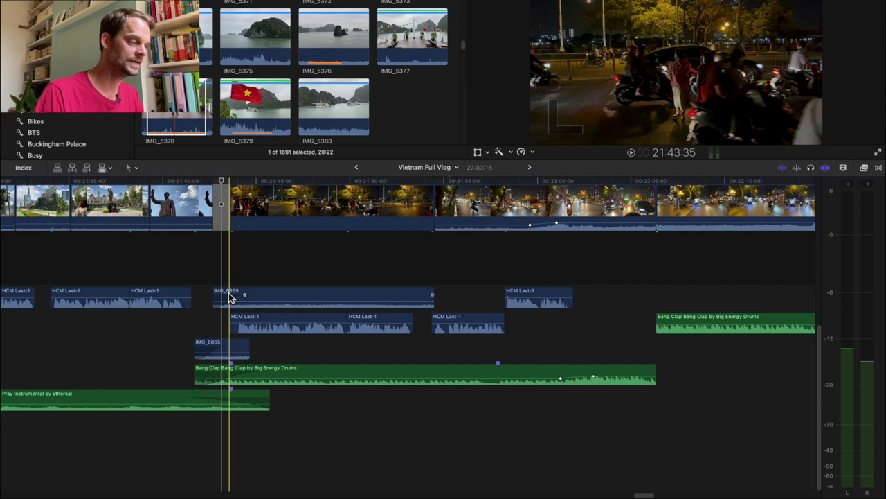
key("s")
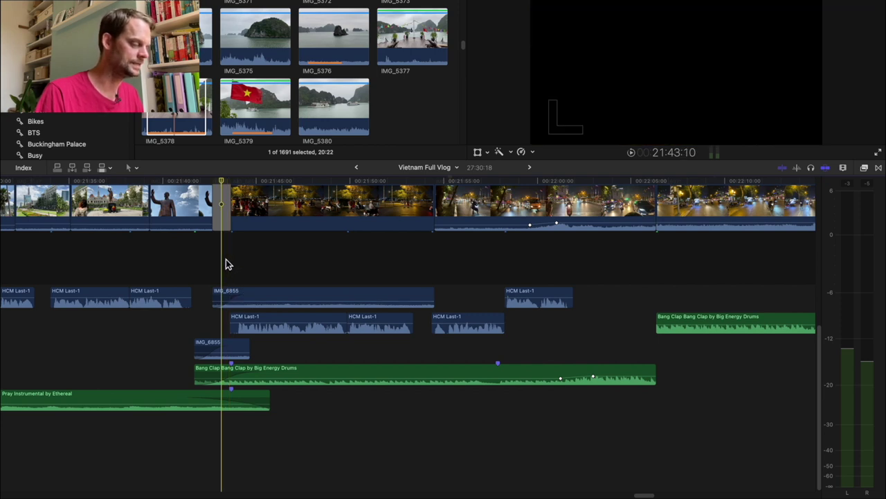
Step: Reveal the first Bang Clap Bang Clap by Big Energy Drums music clip in the browser and play it
left_click(228, 374)
key("space")
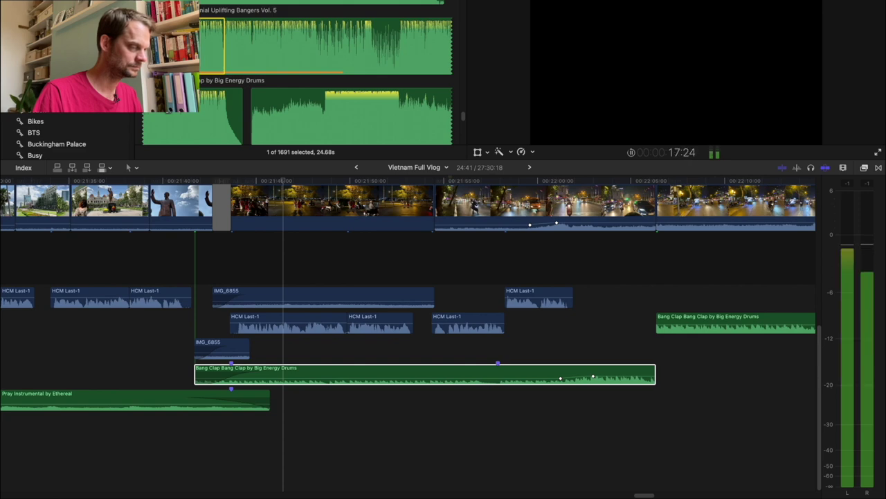
key("space")
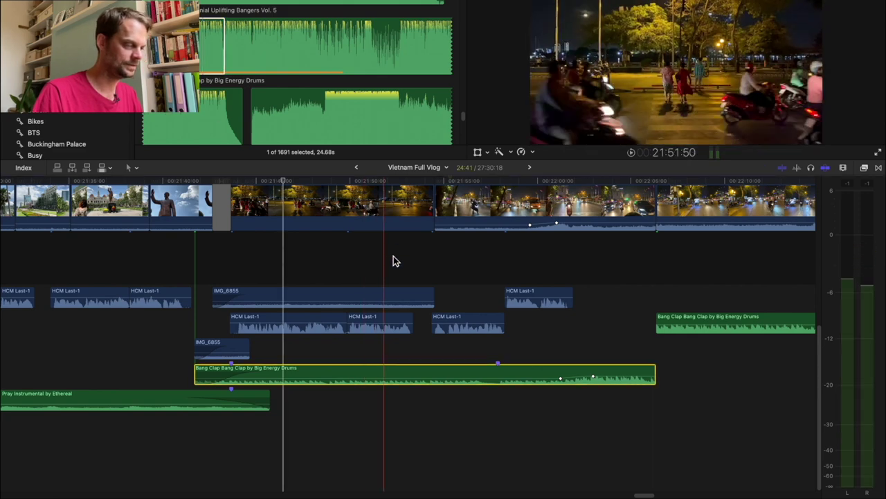
Step: Select IMG_6871 and examine how the Bang Clap Bang Clap music leads from IMG_6856 and runs beneath the selected clip
scroll(455, 274, "right", 4)
scroll(455, 274, "up", 2)
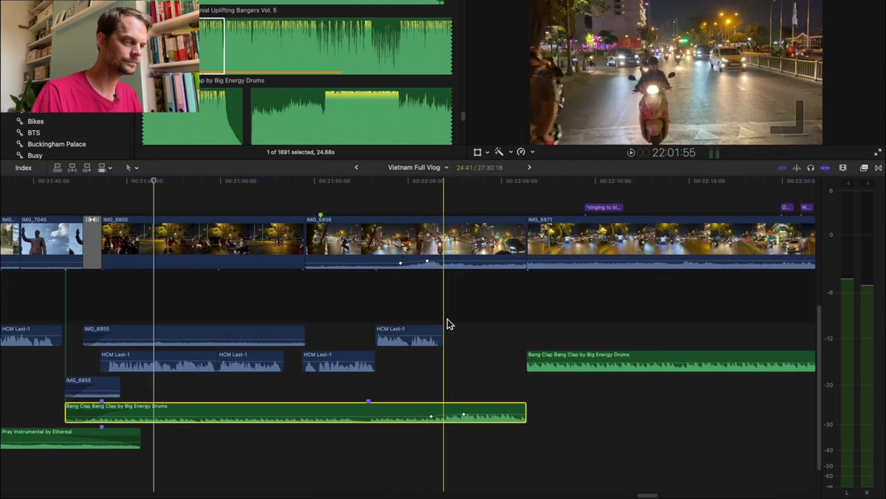
key("super+minus")
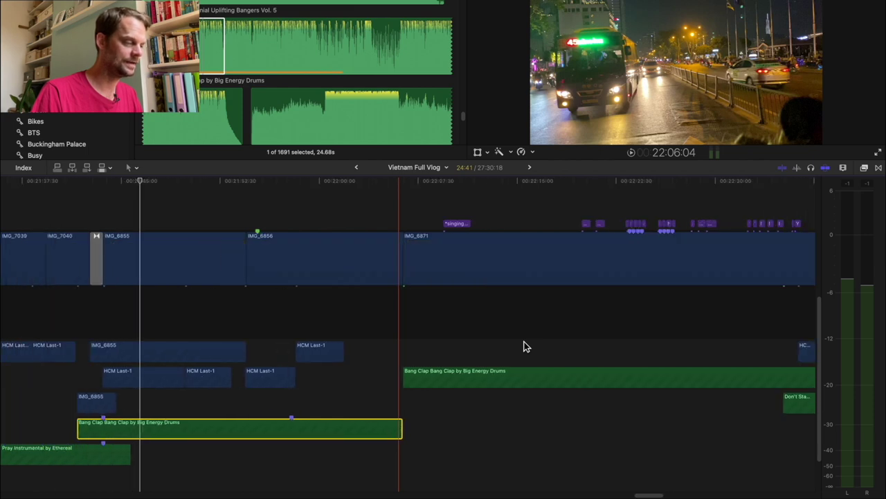
scroll(525, 346, "right", 2)
left_click(494, 263)
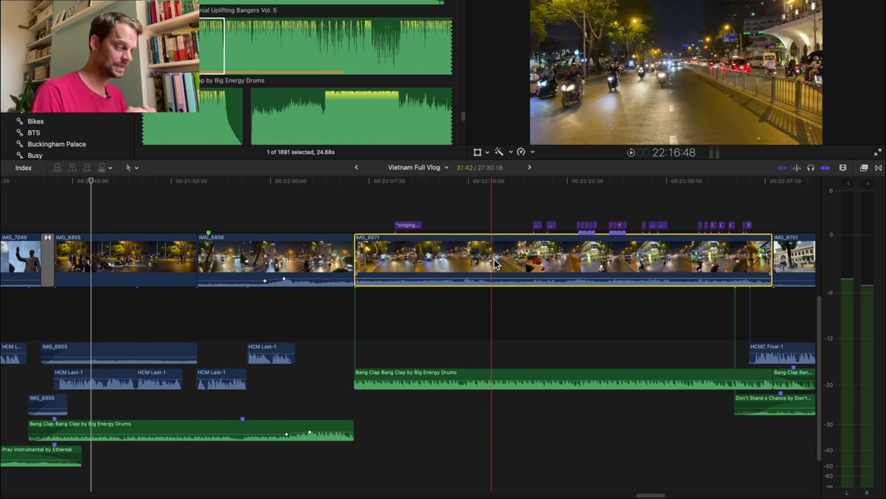
scroll(494, 263, "left", 10)
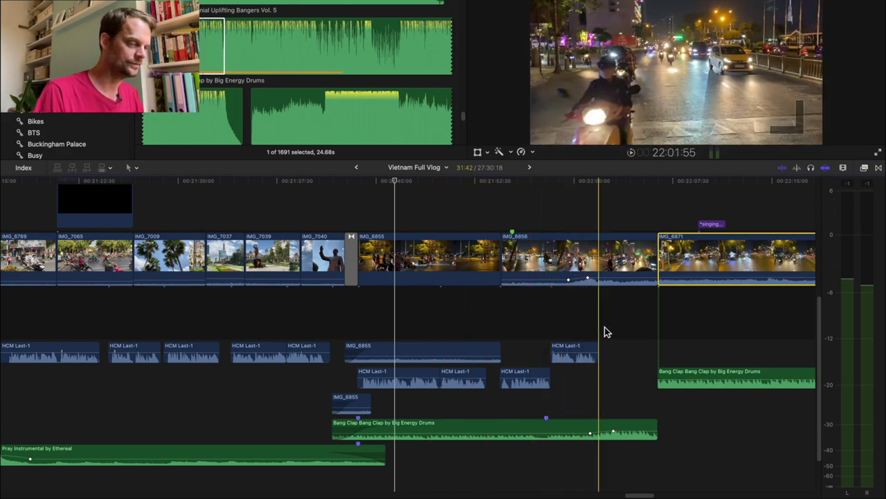
scroll(604, 332, "right", 13)
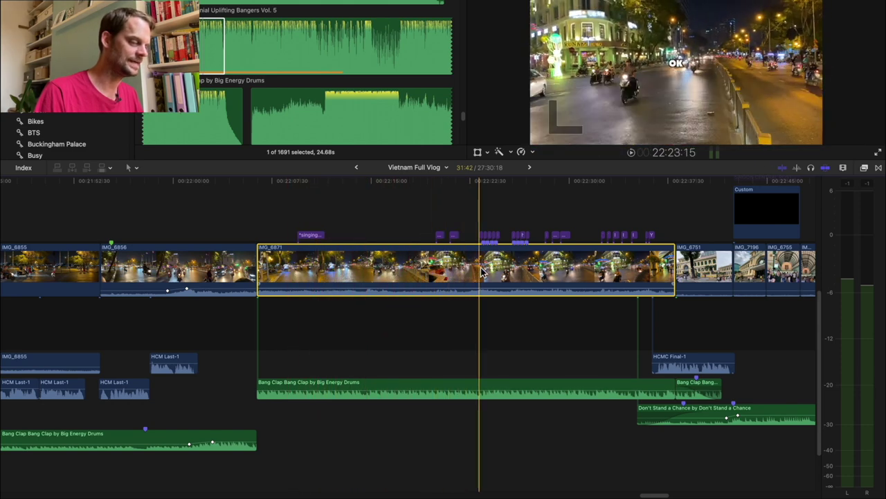
Step: Skim the short animated titles placed above the night-time street crossing in IMG_6871
key("super+equal")
key("super+equal")
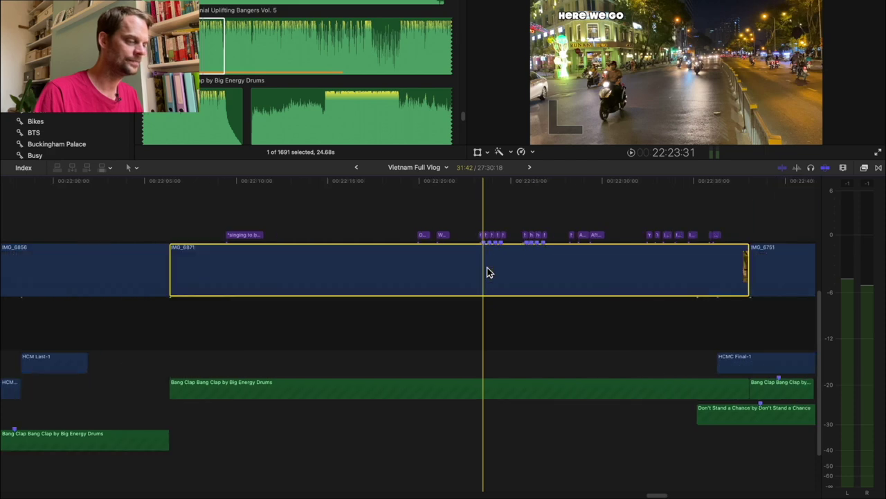
scroll(487, 271, "right", 3)
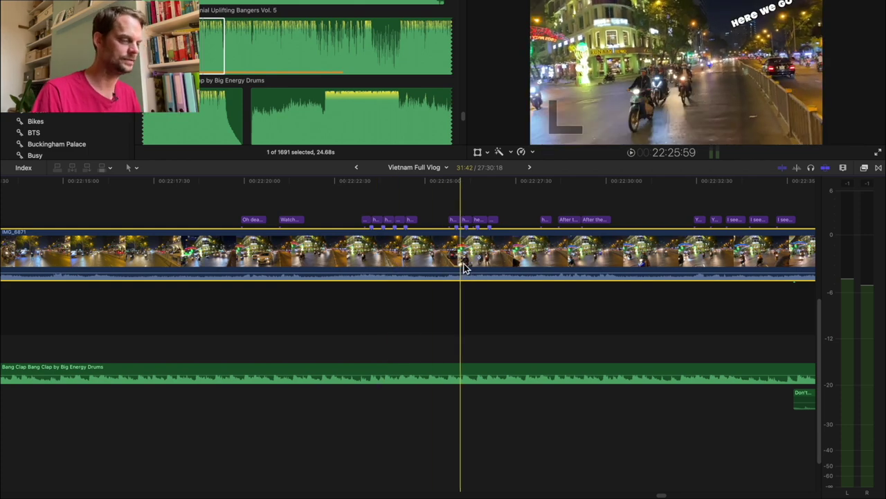
key("super+minus")
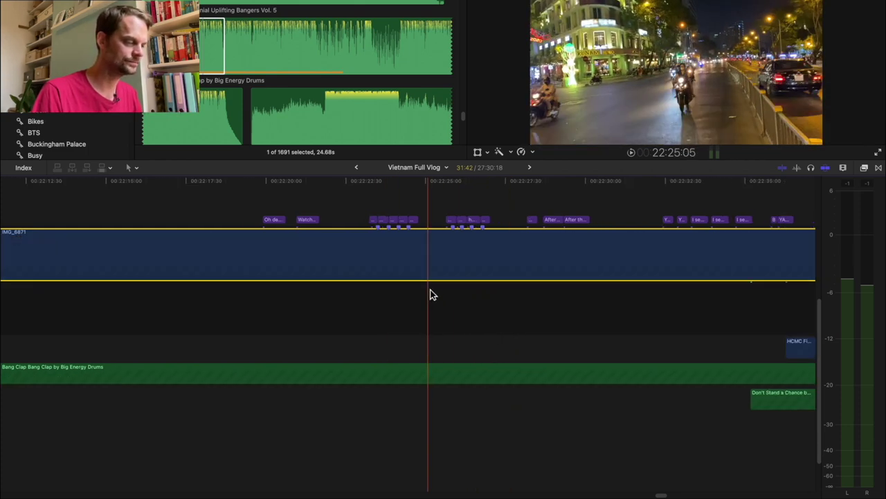
Step: Examine the landmark montage from IMG_6751 onward, with its location titles and the Don't Stand a Chance music clips beneath
scroll(544, 417, "right", 5)
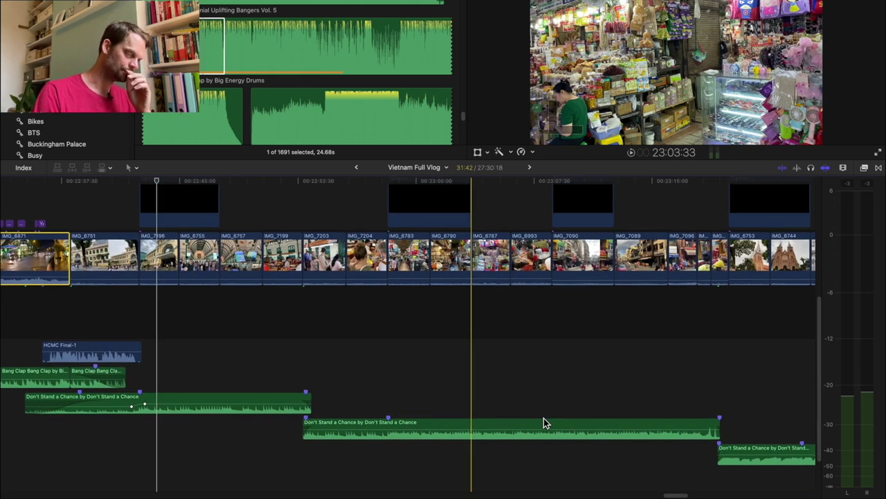
scroll(543, 417, "right", 5)
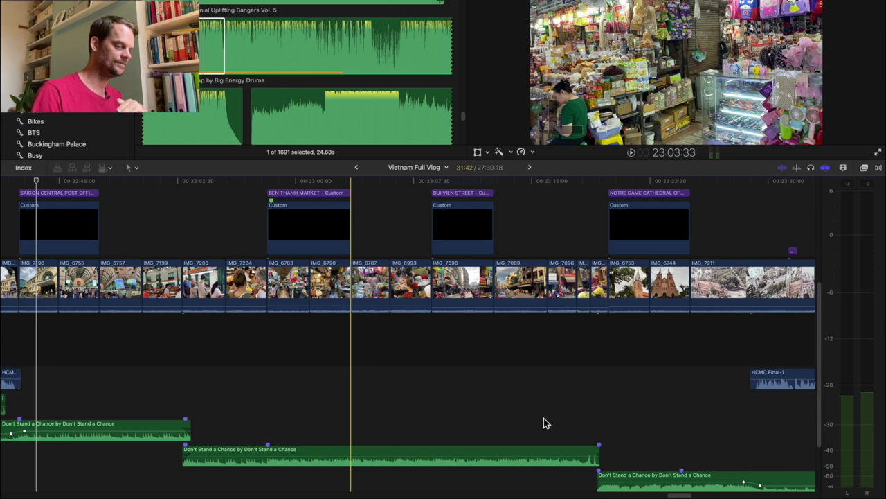
scroll(544, 422, "left", 5)
scroll(544, 422, "left", 3)
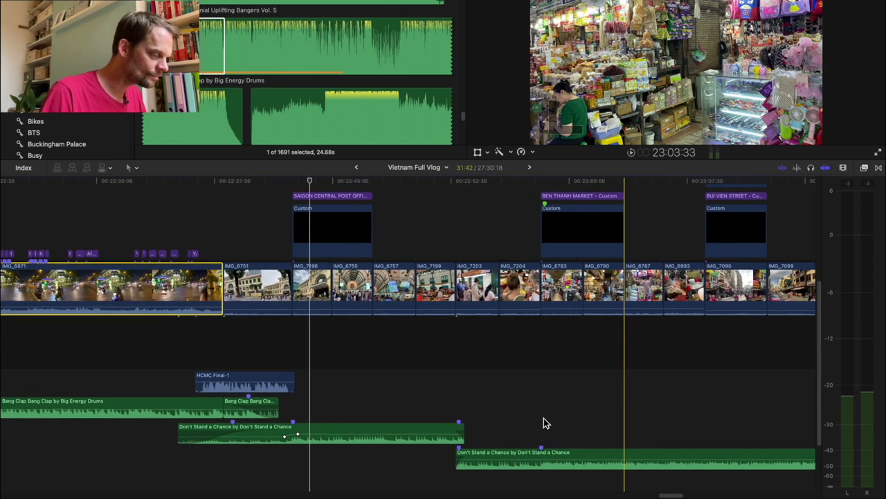
Step: Play the join between the second and third Don't Stand a Chance music clips, starting around IMG_7096
scroll(544, 422, "right", 10)
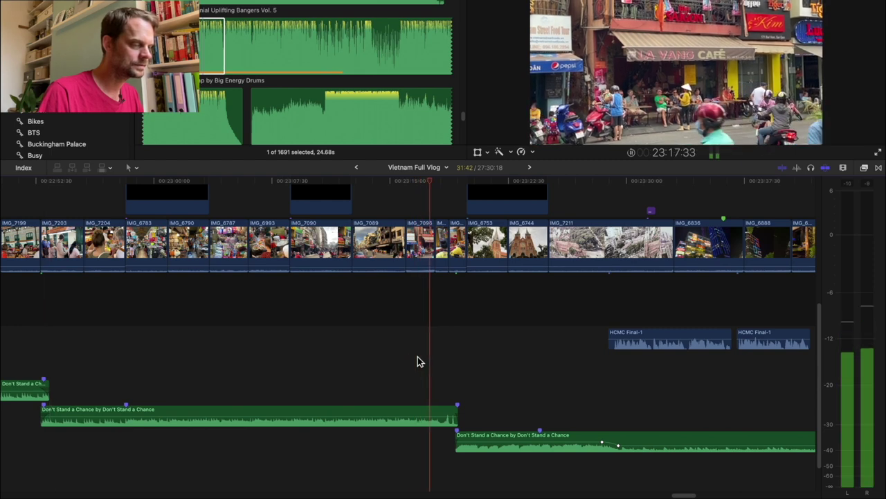
key("space")
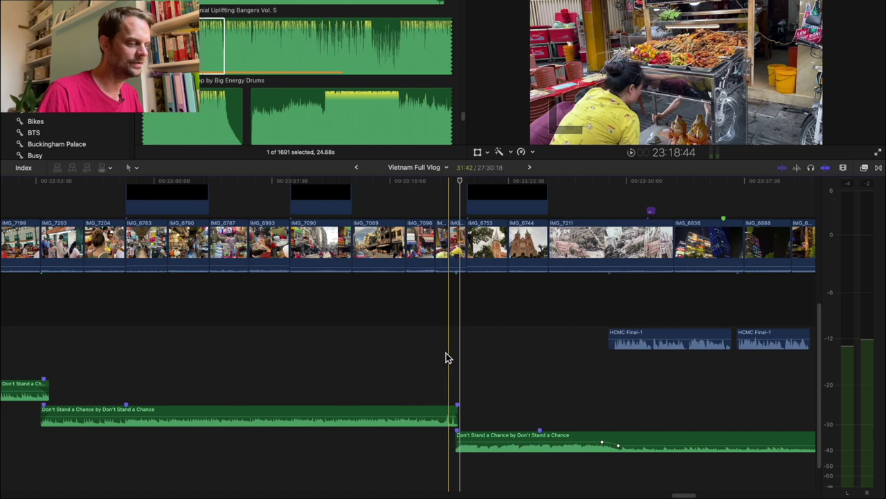
key("space")
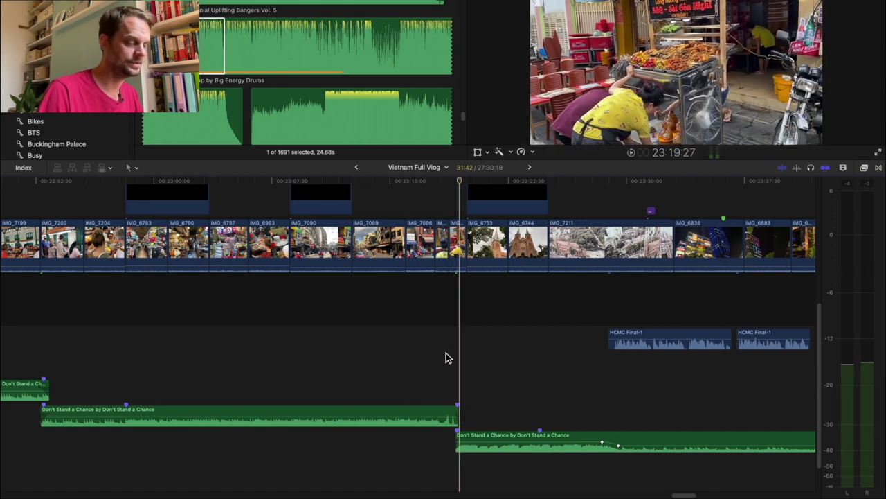
Step: Shuttle playback backward and forward over the short overlap between the second and third Don't Stand a Chance clips
key("j")
key("l")
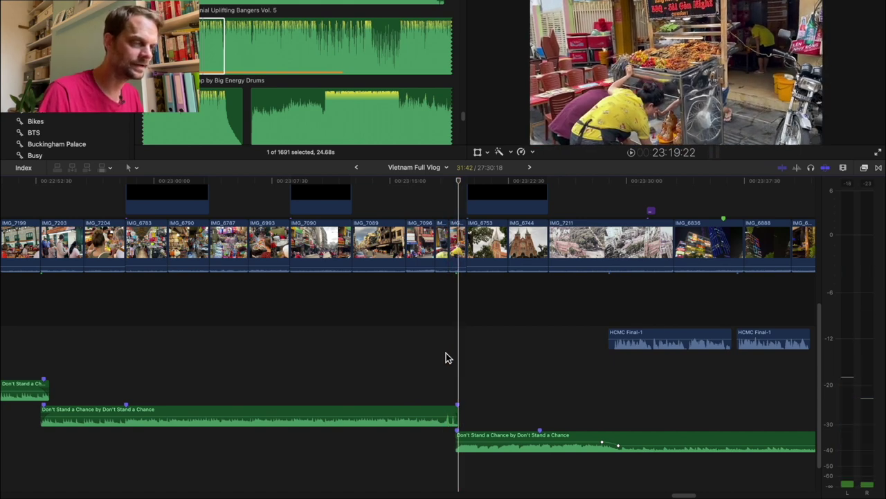
key("j")
key("j")
key("j")
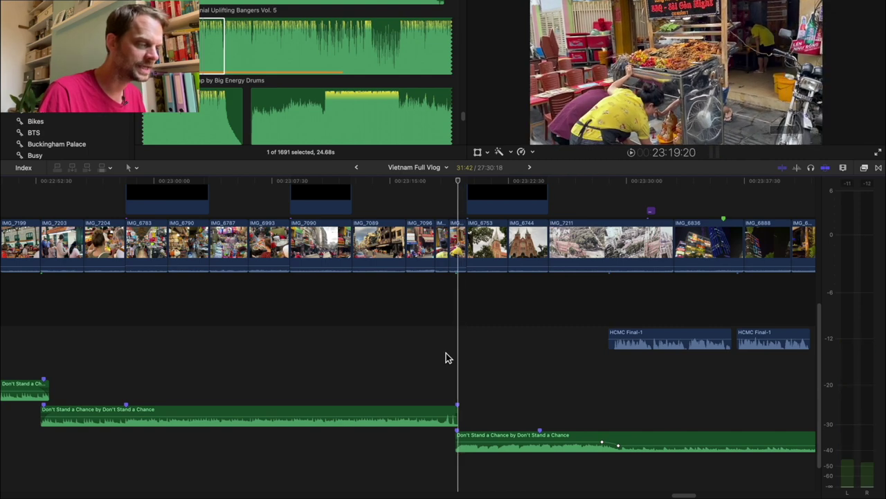
key("k")
key("l")
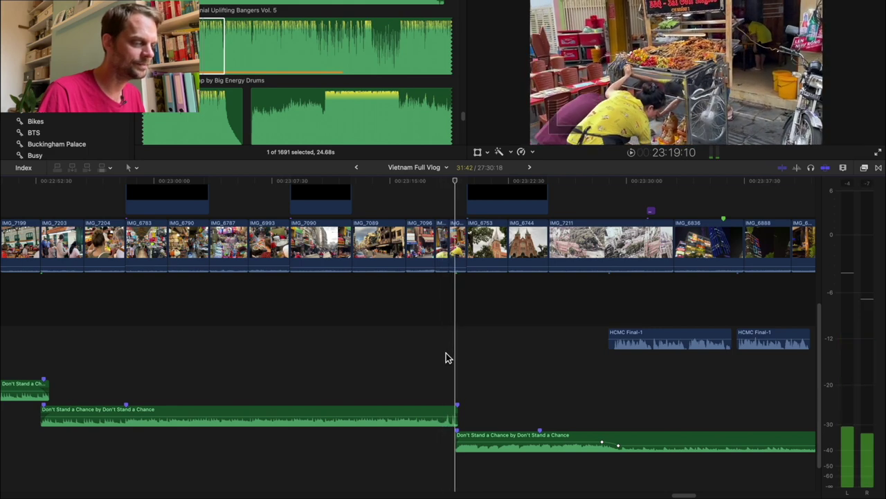
Step: Replay the Don't Stand a Chance music join from IMG_7096 into the Notre Dame Cathedral clip IMG_6753
key("space")
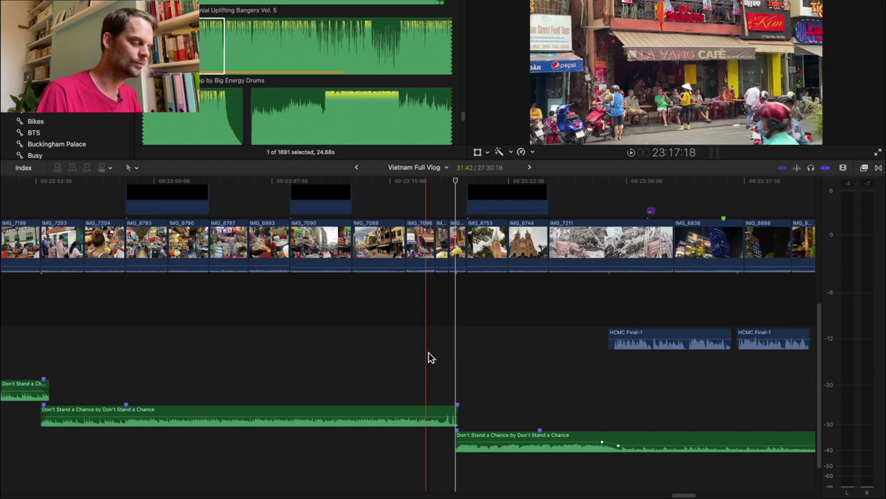
key("space")
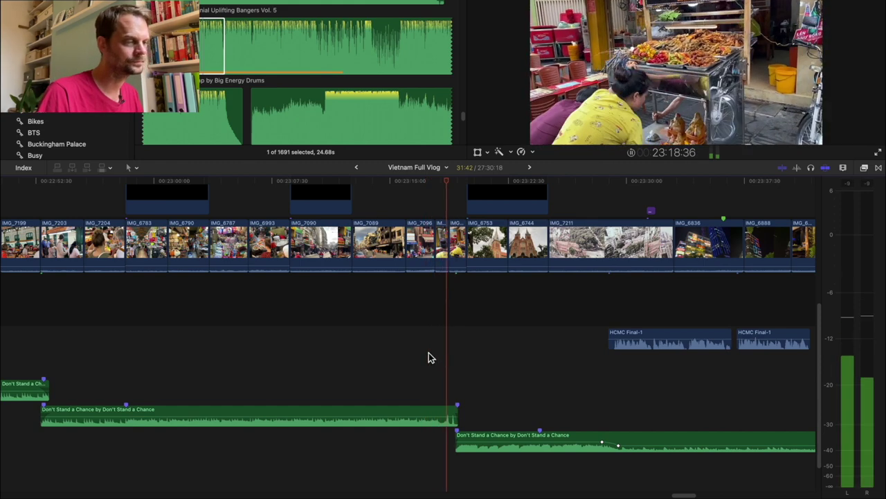
key("space")
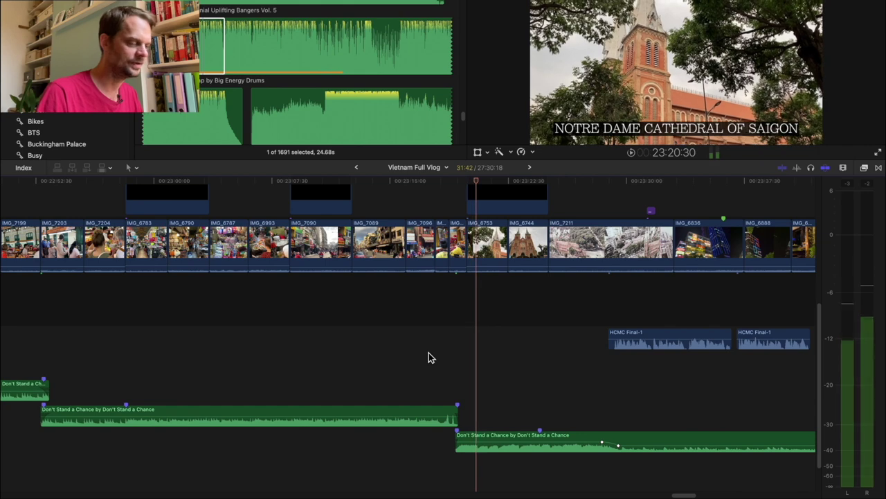
Step: Play the join between the two short Don't Stand a Chance clips, from IMG_6832 into IMG_6843 after the voice-over ends
scroll(428, 352, "right", 1)
scroll(428, 357, "right", 3)
scroll(451, 385, "right", 3)
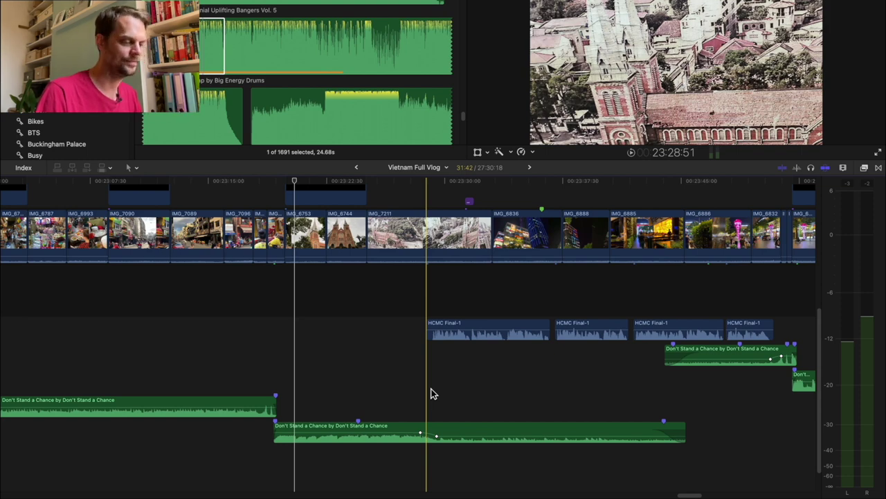
scroll(431, 393, "right", 4)
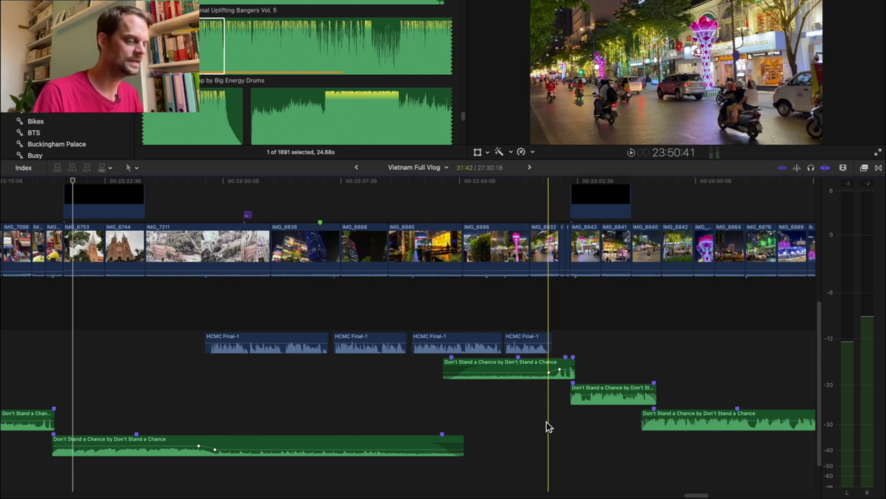
key("space")
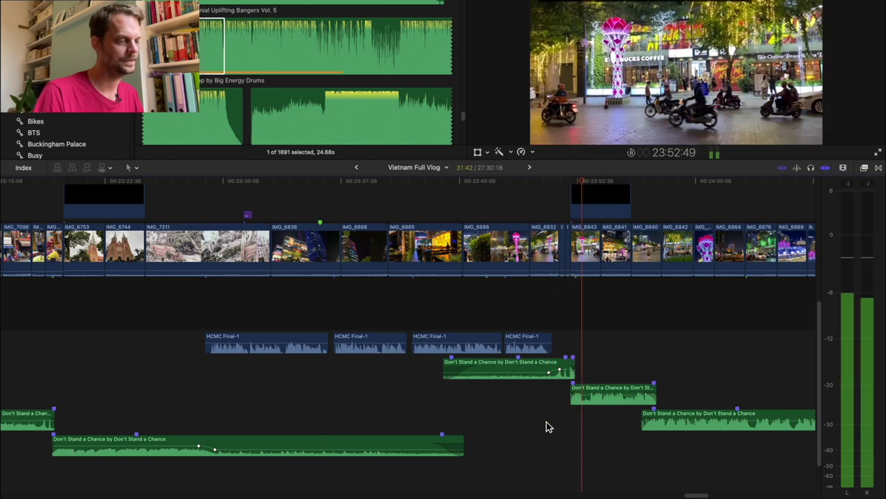
key("space")
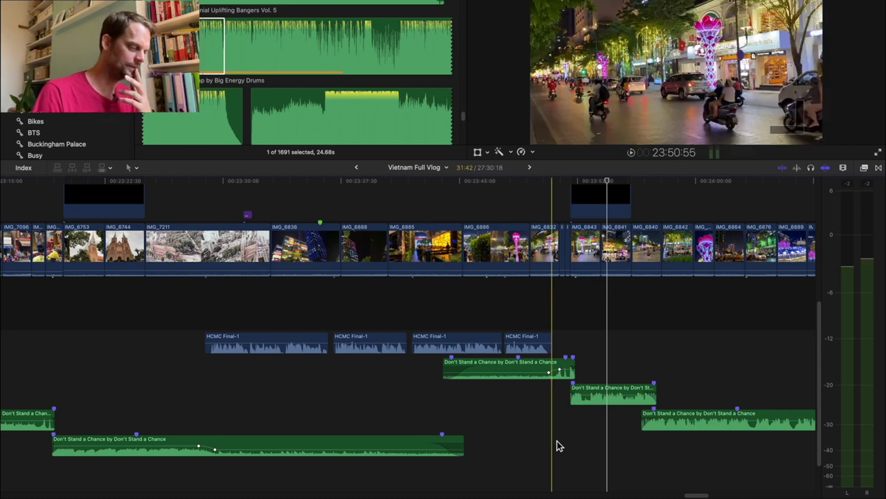
Step: Play the start of the Discovery by The Garden music under IMG_6924, in the gap between the HCMC Final-1 voice-over clips
scroll(557, 445, "right", 5)
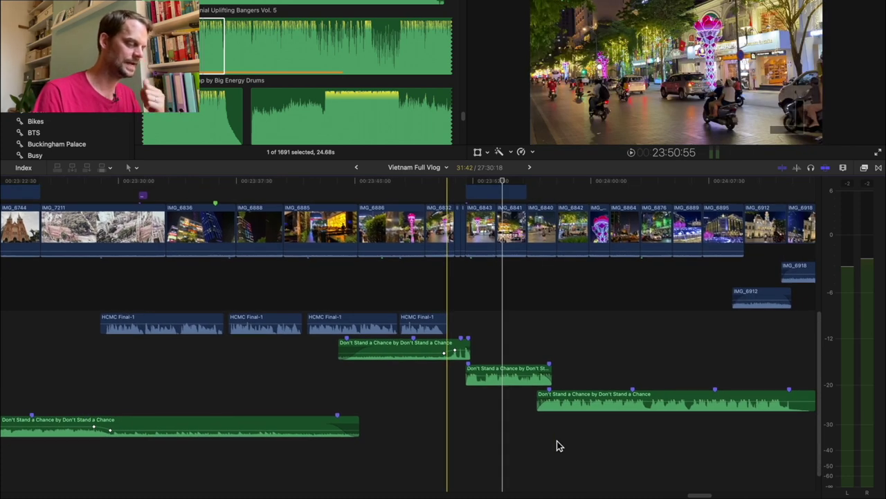
scroll(556, 442, "right", 4)
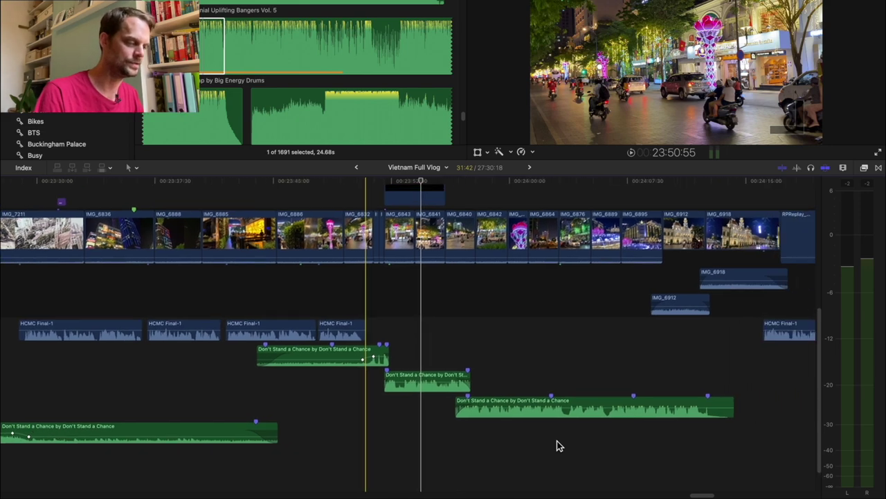
scroll(559, 445, "right", 1)
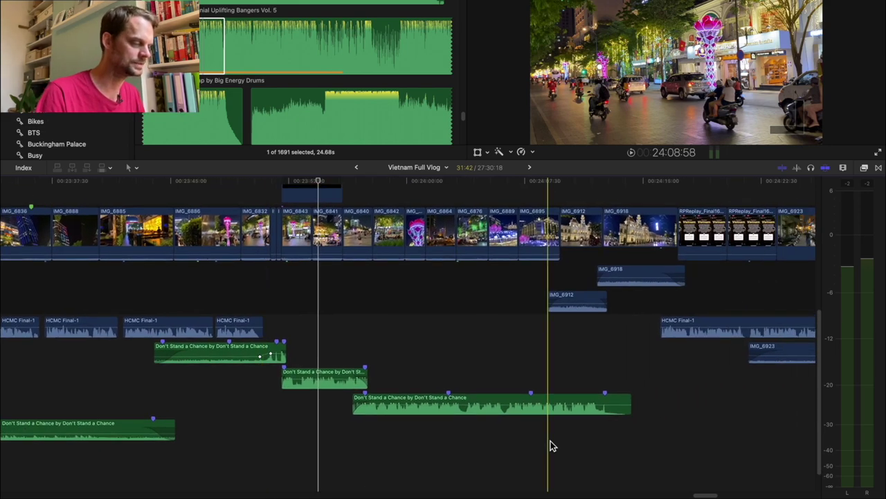
scroll(605, 456, "right", 8)
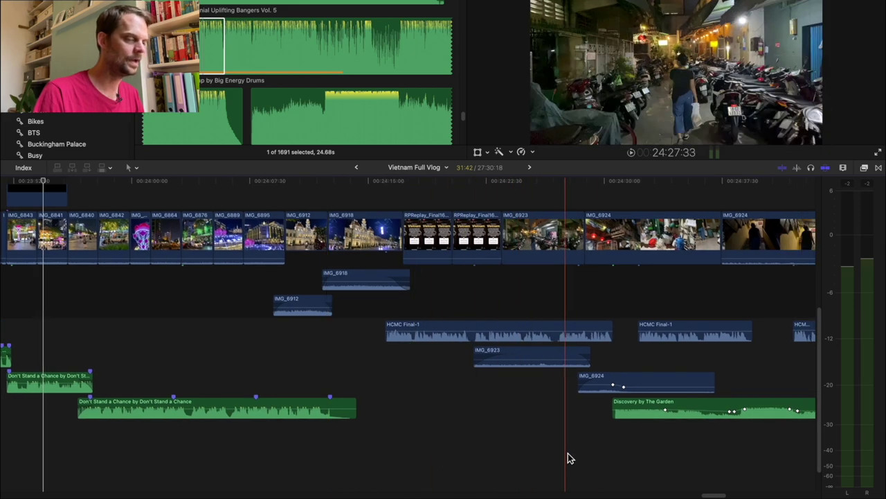
scroll(568, 457, "right", 8)
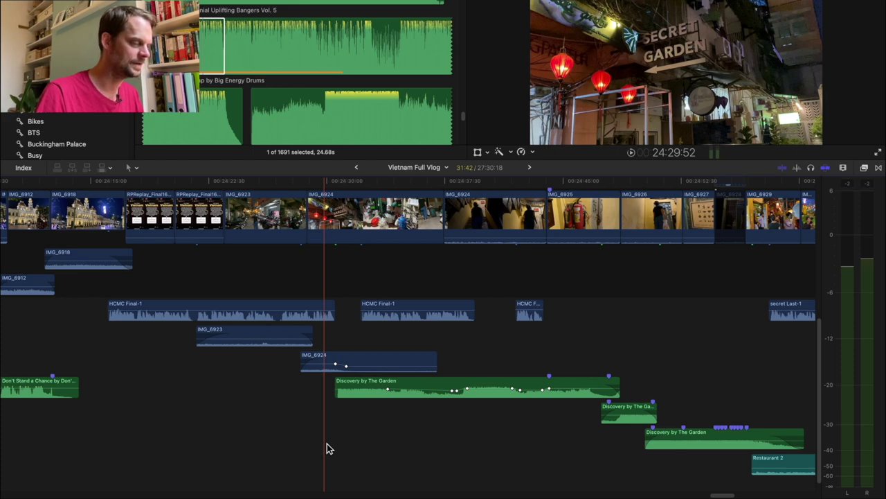
key("space")
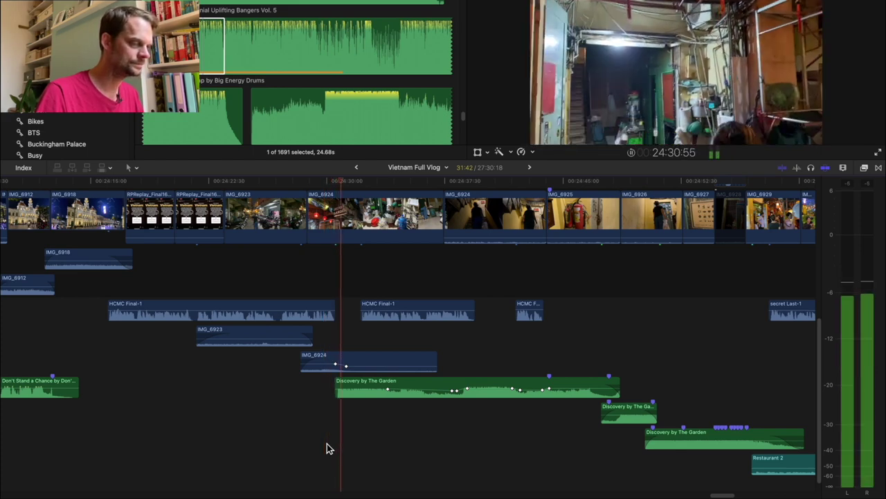
key("space")
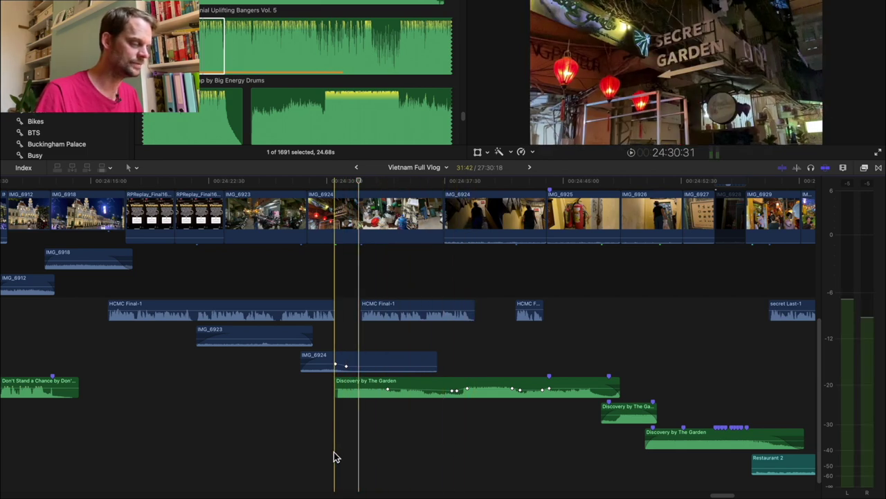
Step: Display the retiming speed segments on the IMG_6924 clip above the start of the Discovery by The Garden music
left_click(370, 218)
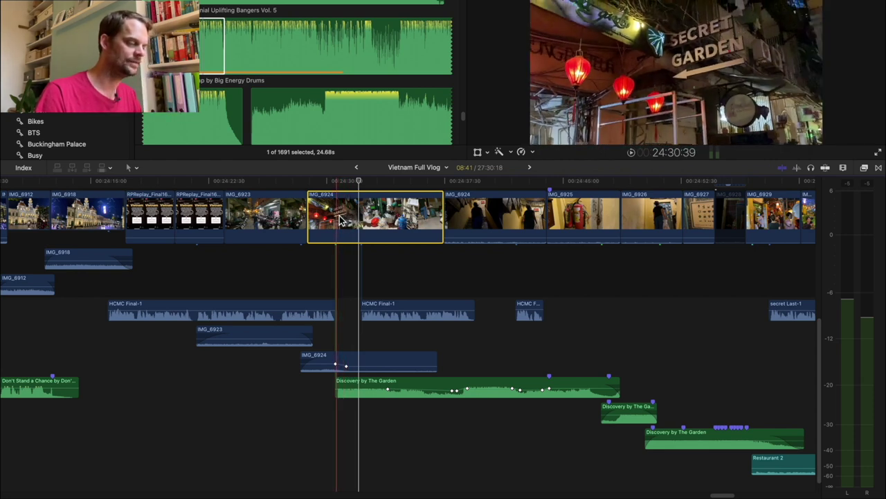
key("space")
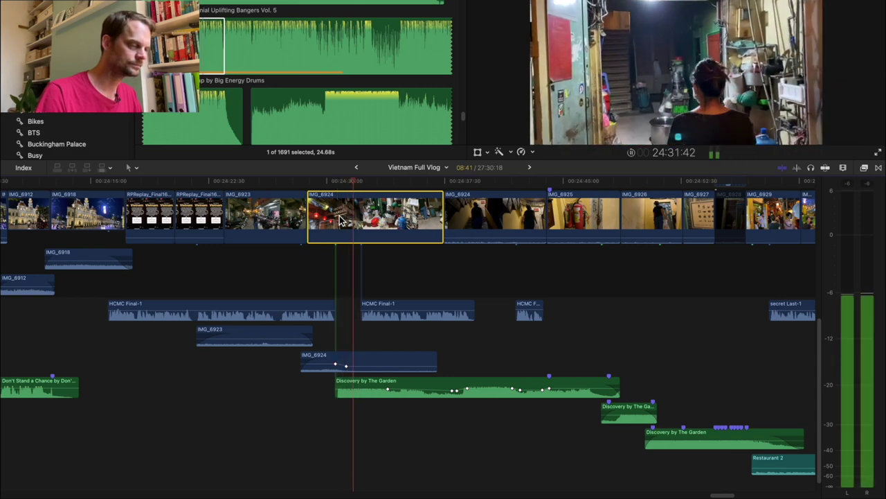
key("super+r")
scroll(339, 220, "up", 2)
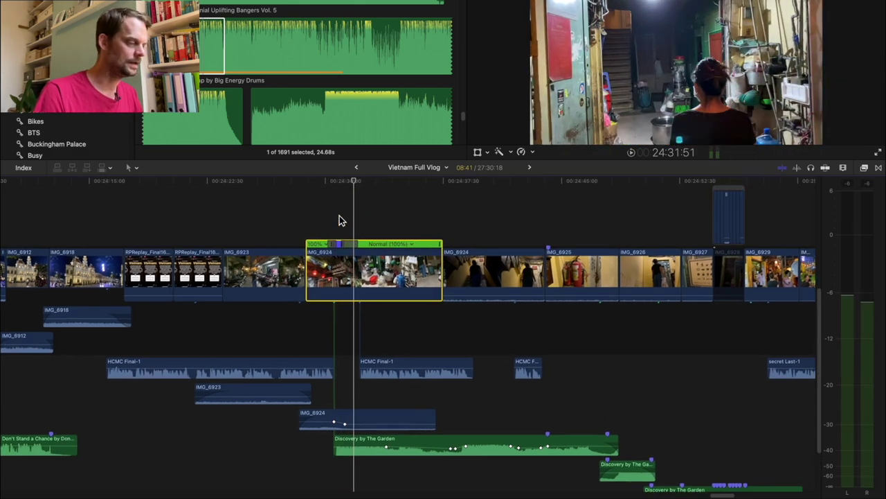
scroll(334, 220, "up", 5)
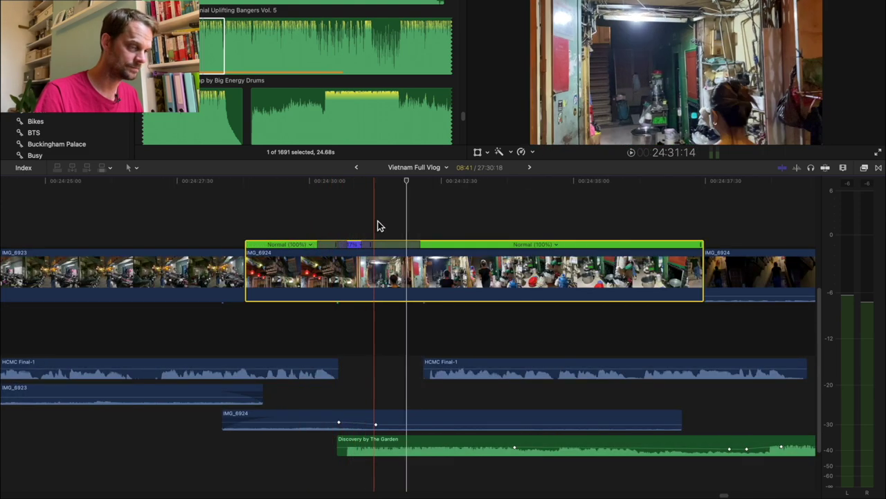
Step: Play the speed ramp in IMG_6924 from the end of IMG_6923 into the second Normal (100%) segment
scroll(362, 320, "left", 3)
scroll(362, 319, "down", 1)
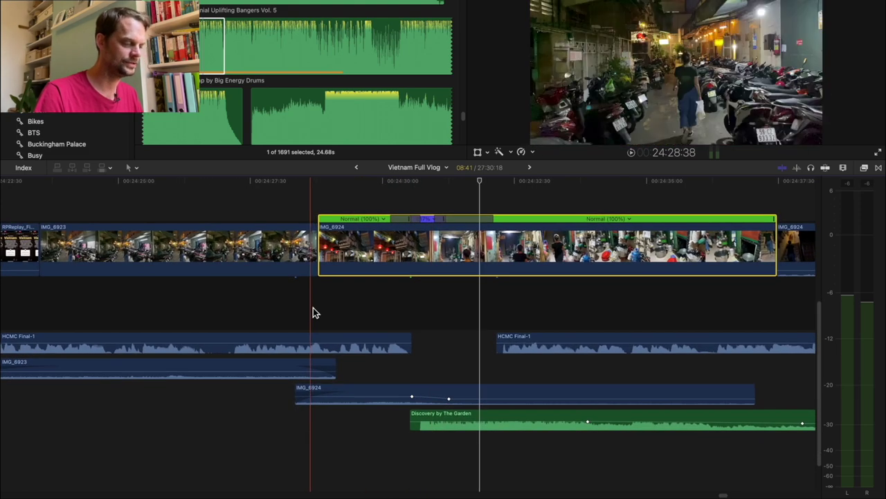
key("space")
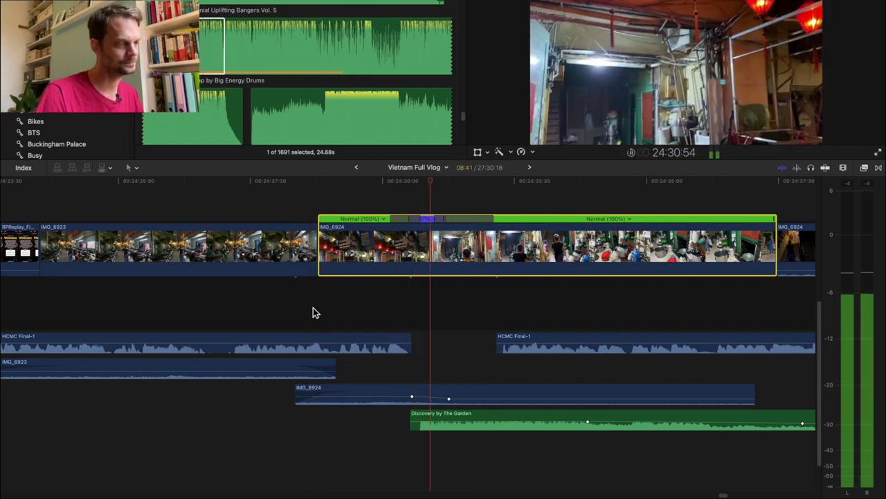
scroll(410, 365, "right", 5)
scroll(410, 365, "down", 1)
key("space")
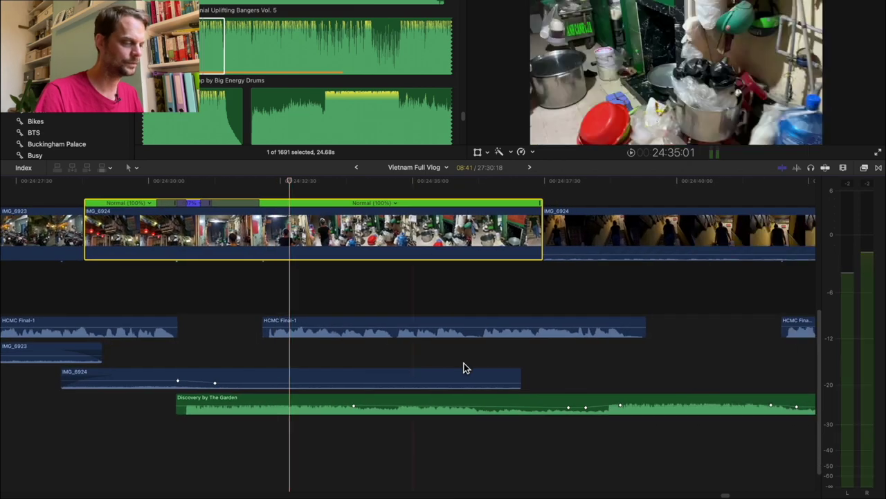
Step: Play the crossfade between the first and second Discovery by The Garden clips, from IMG_6925 into IMG_6926
scroll(587, 367, "right", 4)
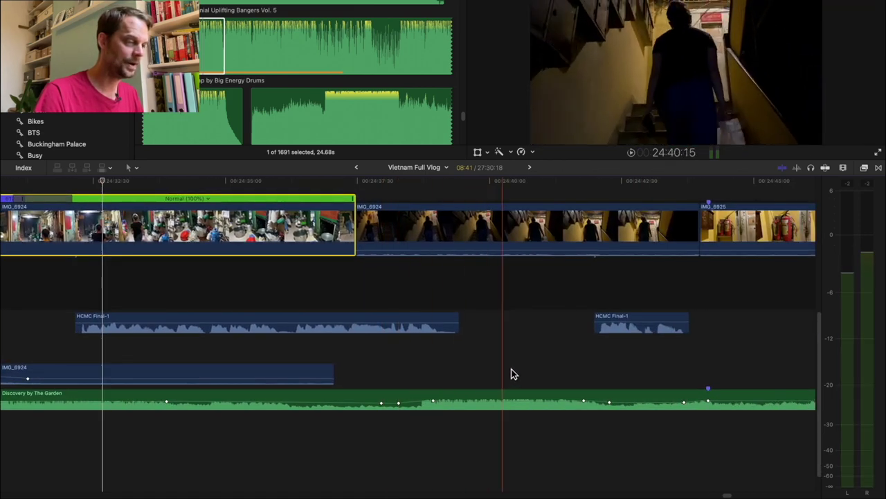
scroll(536, 366, "right", 6)
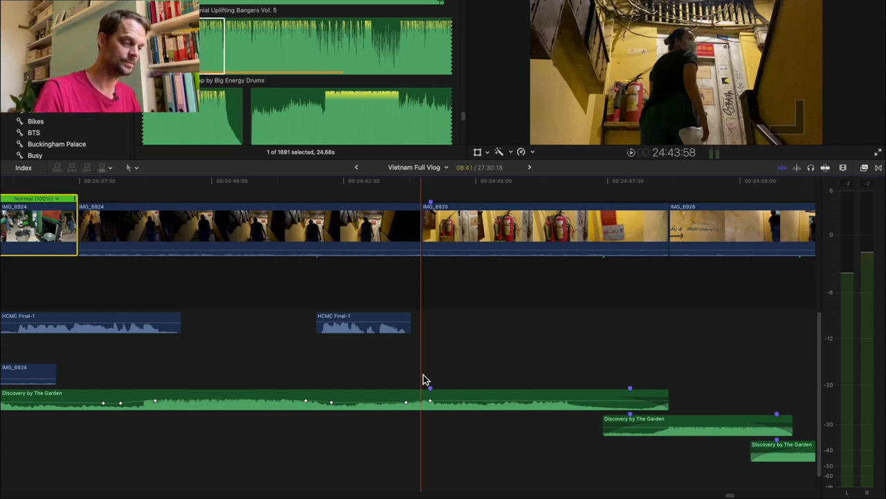
key("space")
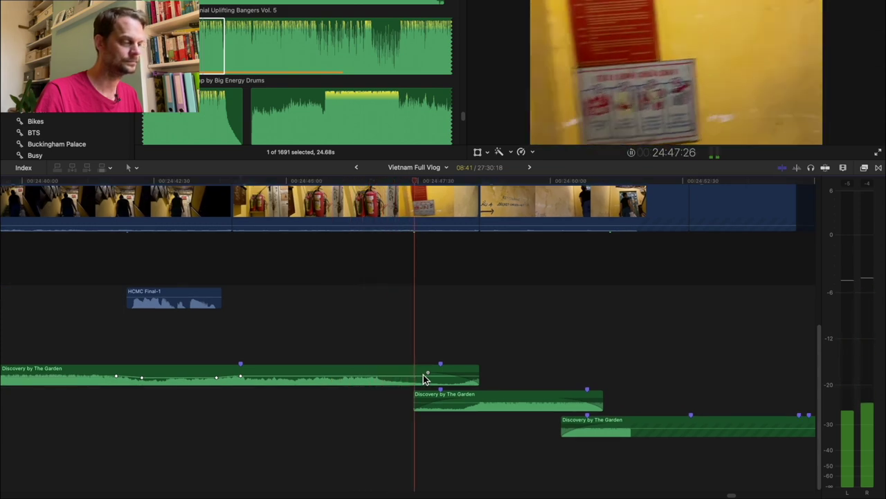
key("space")
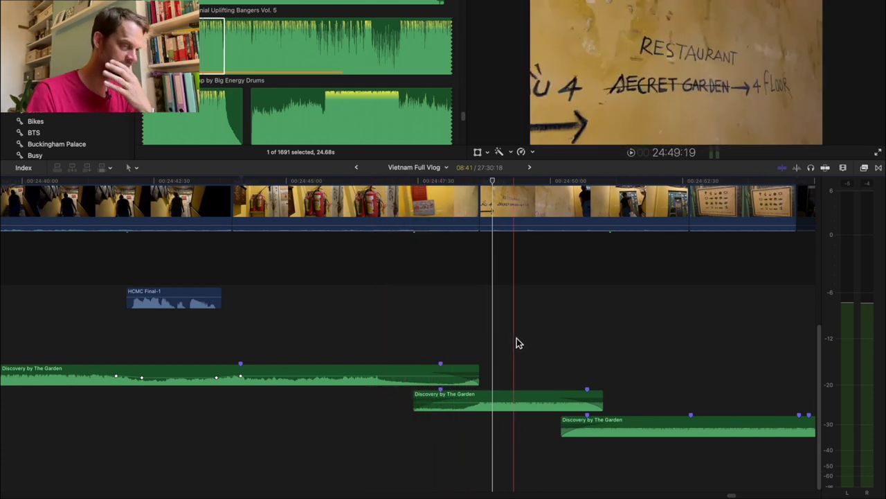
Step: Disable the connected storyline of short clips above IMG_6928 and enable the original IMG_6928 clip
scroll(516, 342, "right", 10)
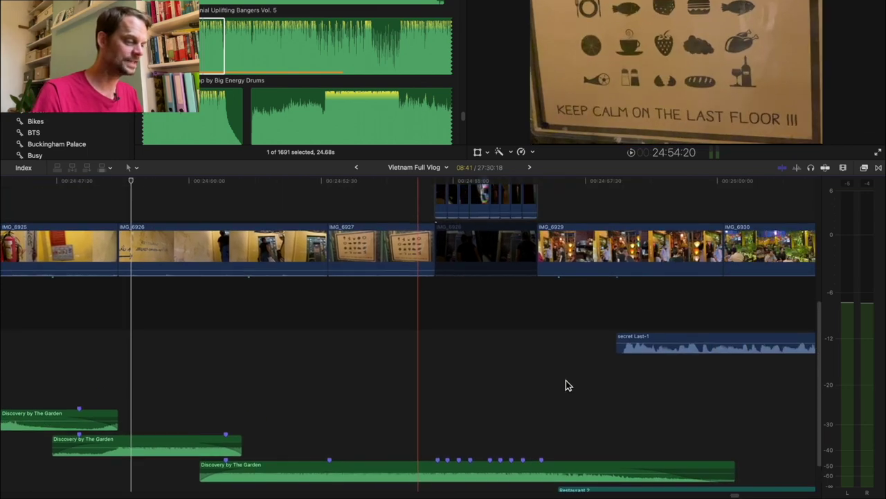
scroll(458, 322, "up", 5)
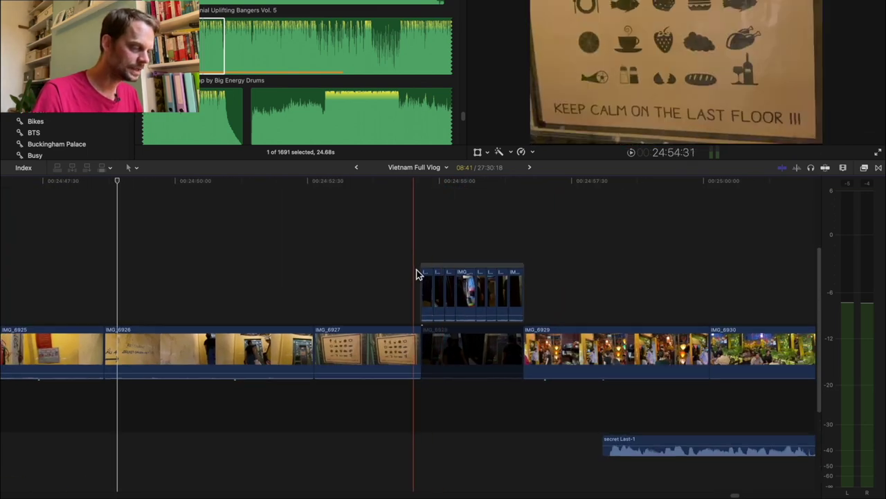
left_click_drag(405, 271, 542, 291)
left_click(458, 346)
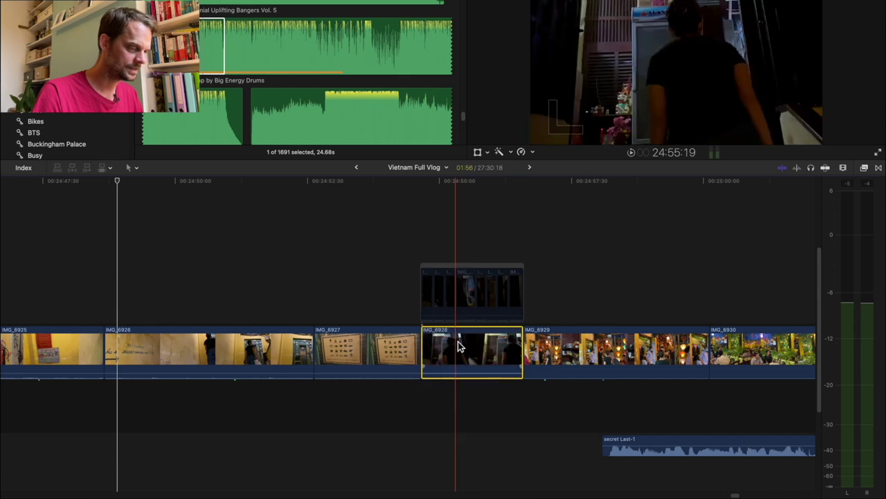
Step: Play the original IMG_6928 into IMG_6929, and restore the connected short clips to enabled with IMG_6928 disabled
scroll(457, 346, "down", 3)
key("space")
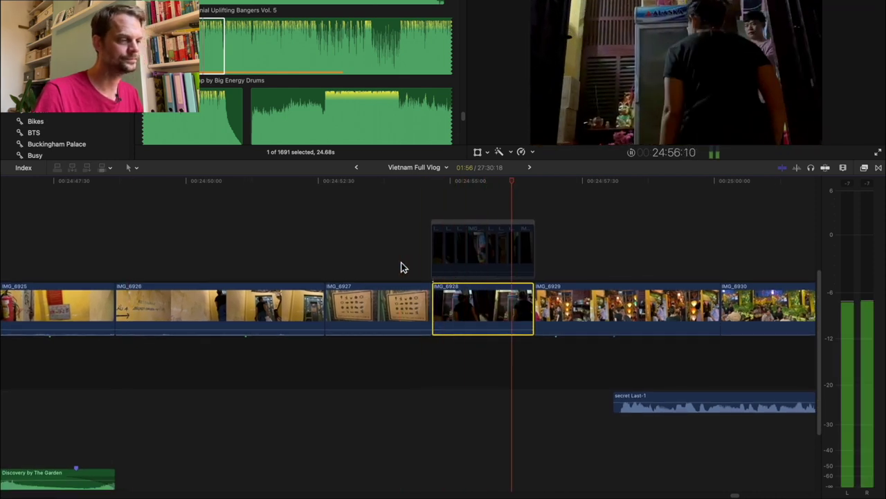
key("space")
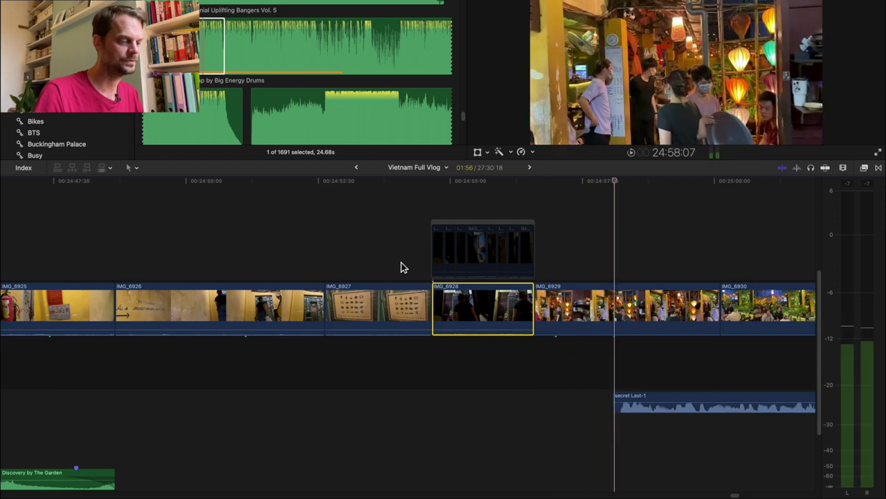
key("v")
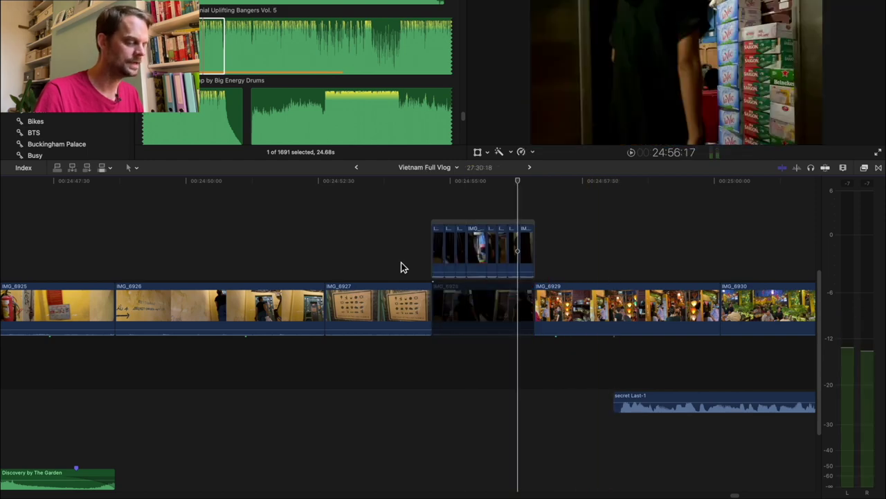
Step: Inspect the music markers under the quick cuts above IMG_6928, and play the sequence from IMG_6927 into IMG_6929
scroll(404, 268, "down", 5)
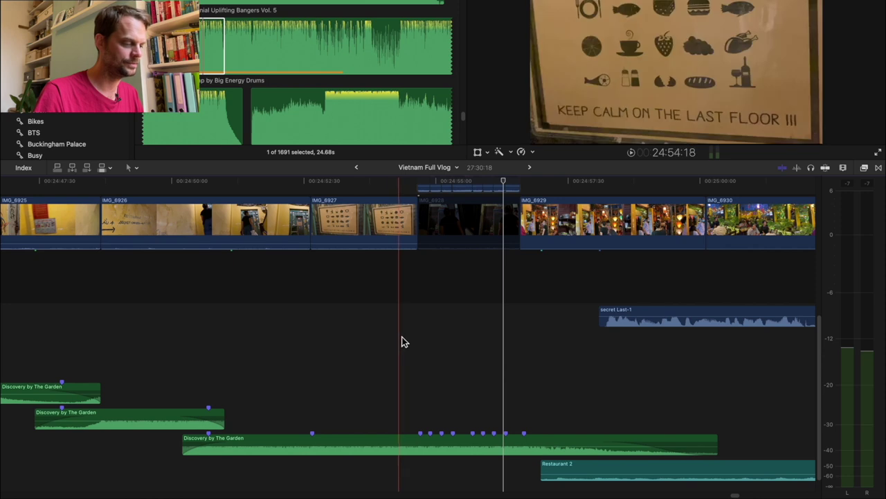
scroll(427, 357, "up", 2)
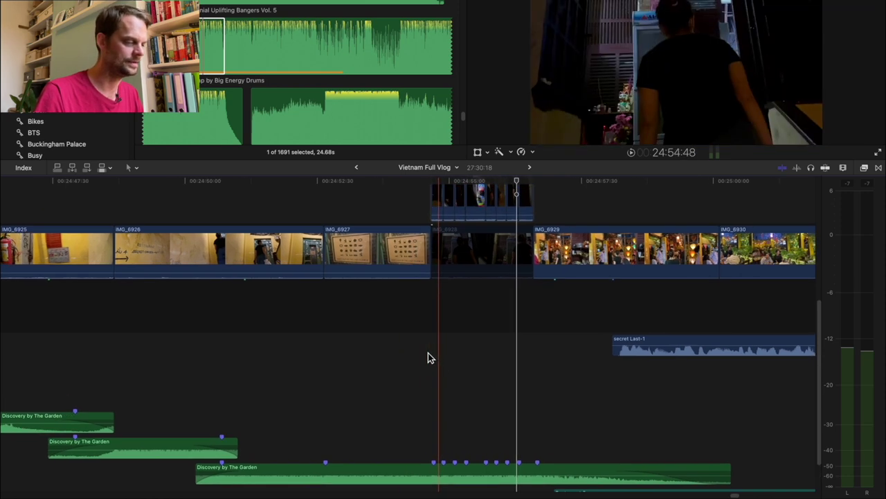
scroll(405, 352, "up", 2)
scroll(406, 351, "down", 1)
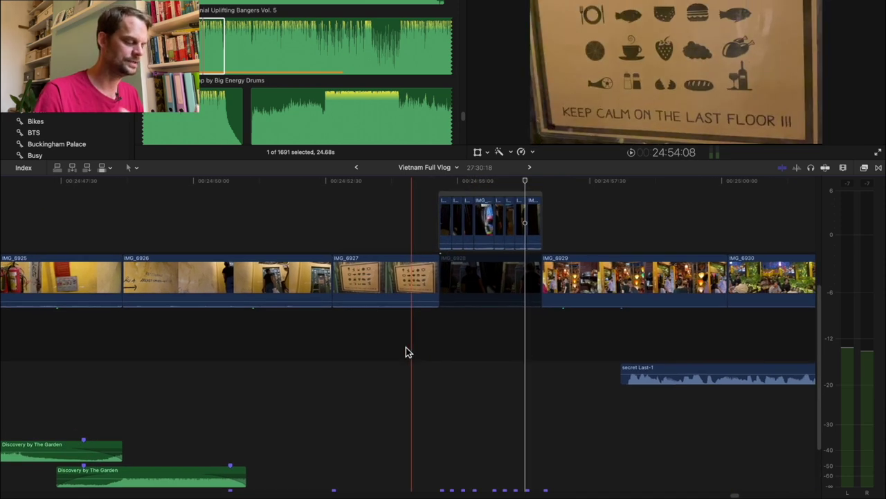
left_click(464, 292)
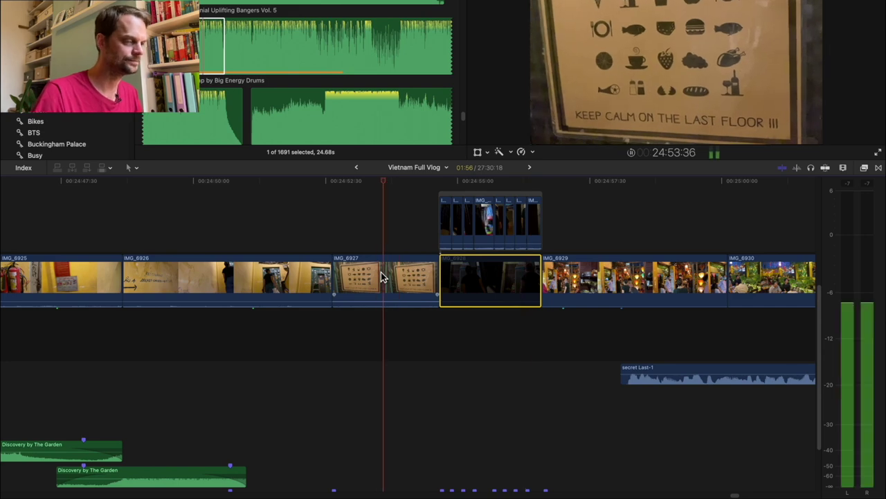
key("space")
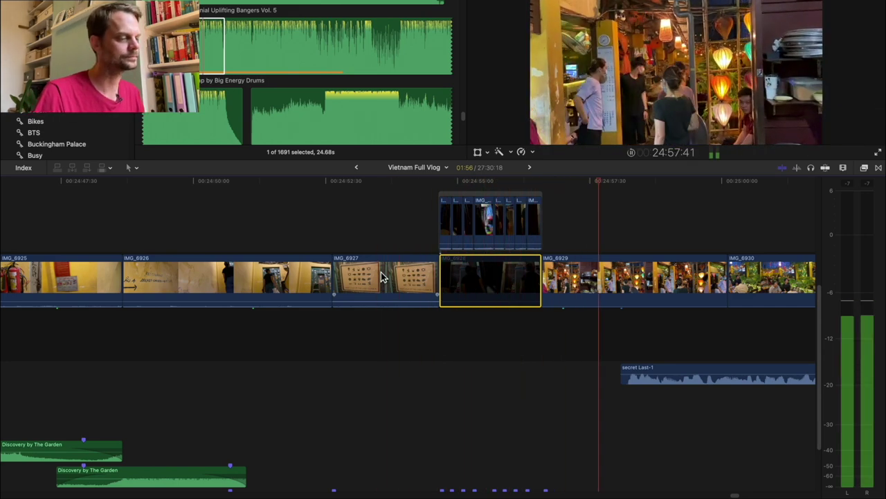
key("space")
Step: Duplicate the IMG_6927 clip as a connected clip directly above the original
left_click(379, 278)
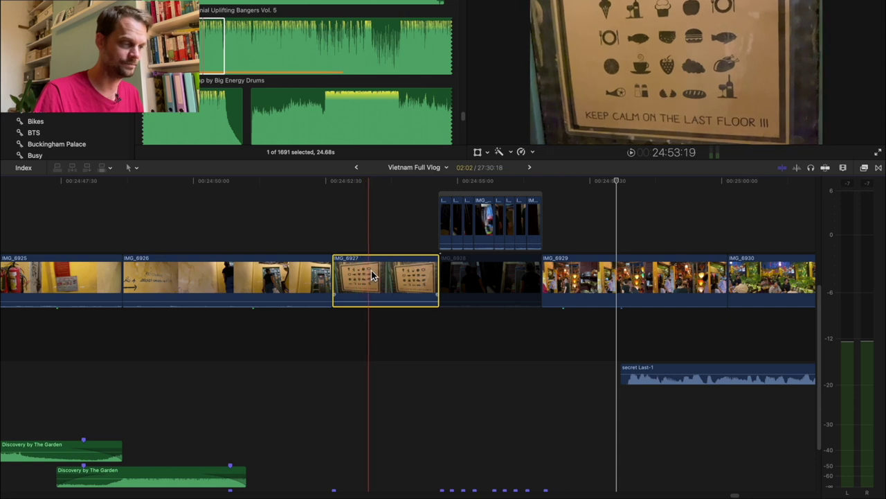
scroll(370, 275, "up", 4)
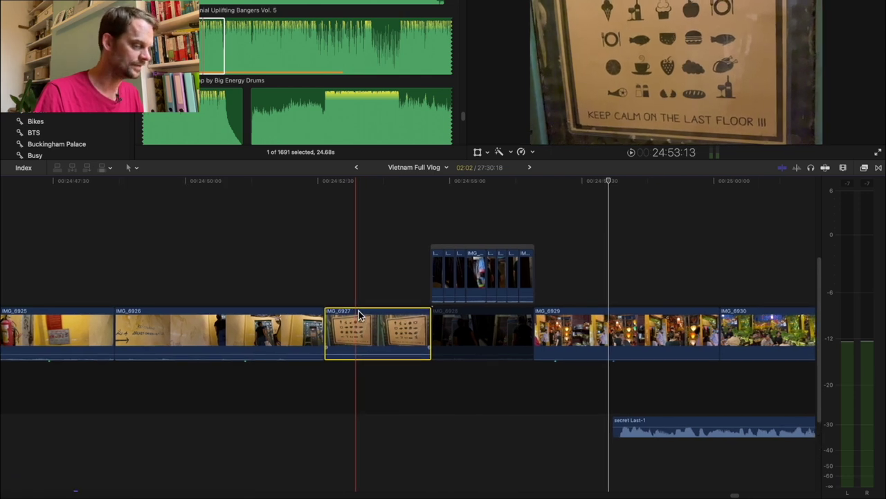
left_click_drag(358, 315, 367, 268)
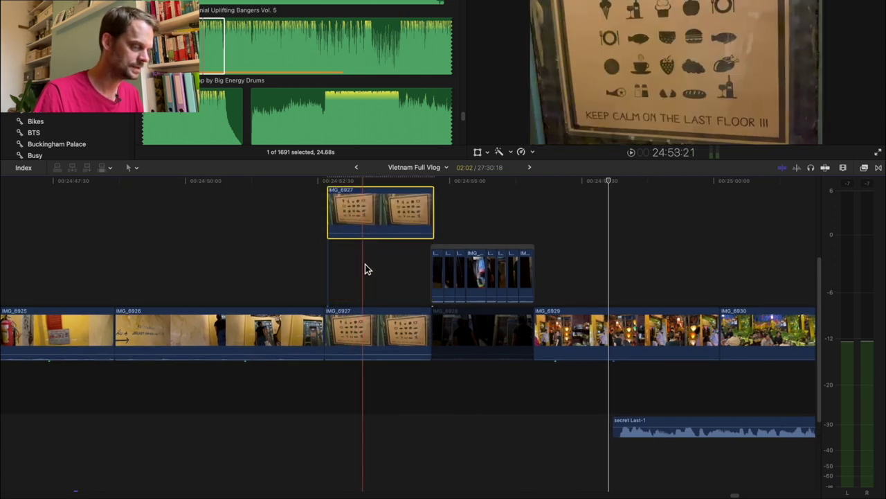
scroll(346, 250, "up", 3)
Step: Show the video settings of the connected IMG_6927 copy and play it up to the quick cuts
key("super+4")
key("space")
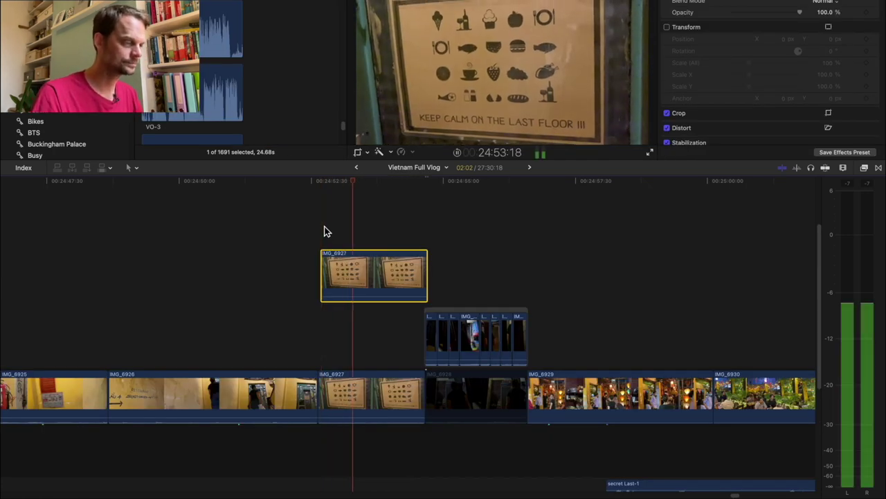
key("space")
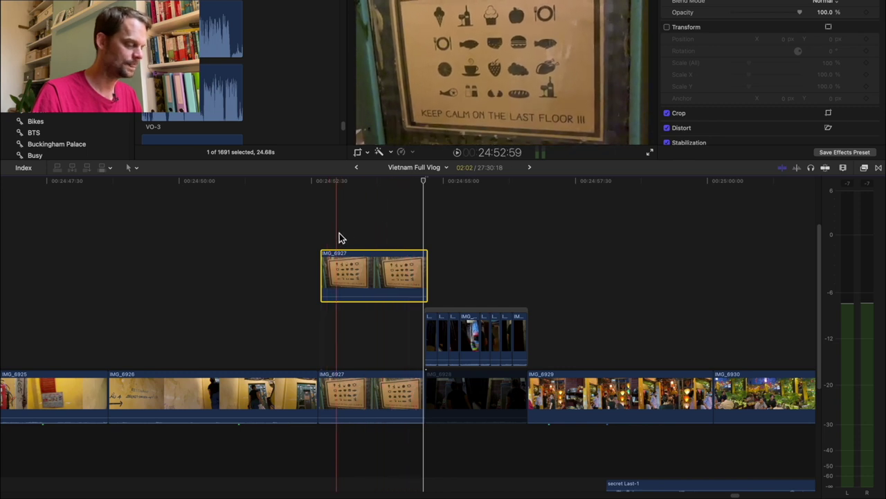
Step: Disable the connected IMG_6927 copy and inspect the Ken Burns start and end framing on the original IMG_6927
key("v")
key("super+Down")
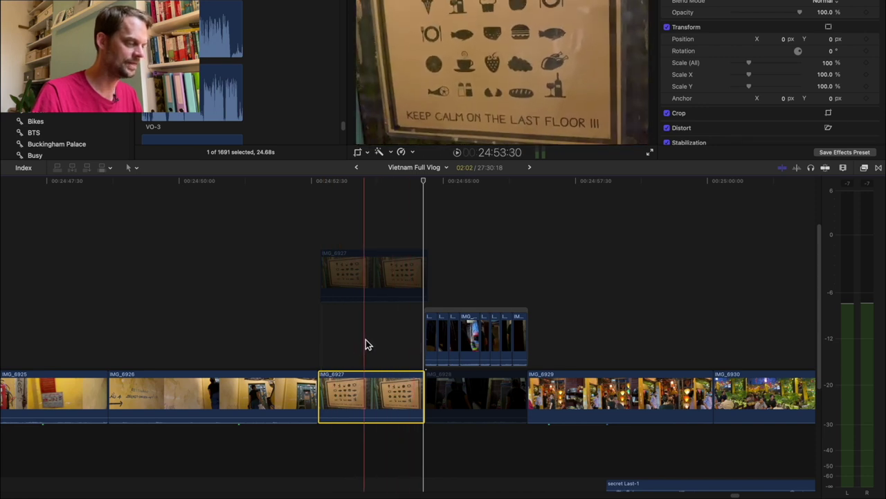
left_click(359, 153)
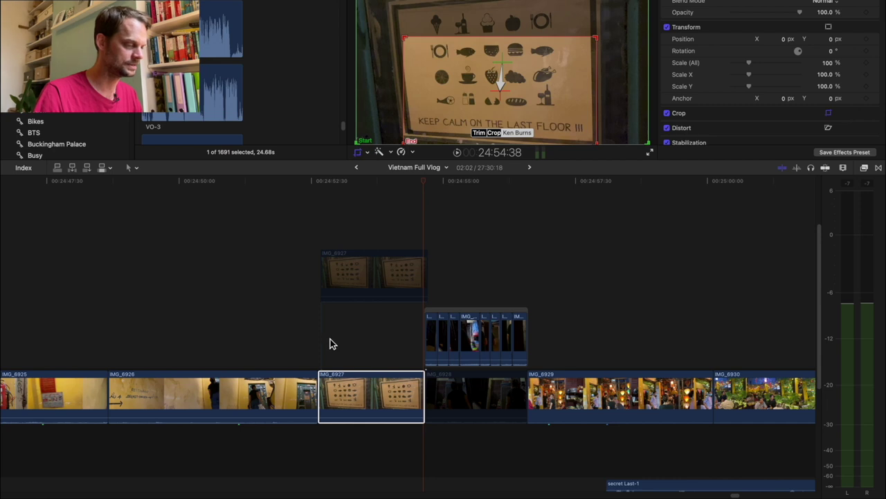
left_click(361, 340)
key("s")
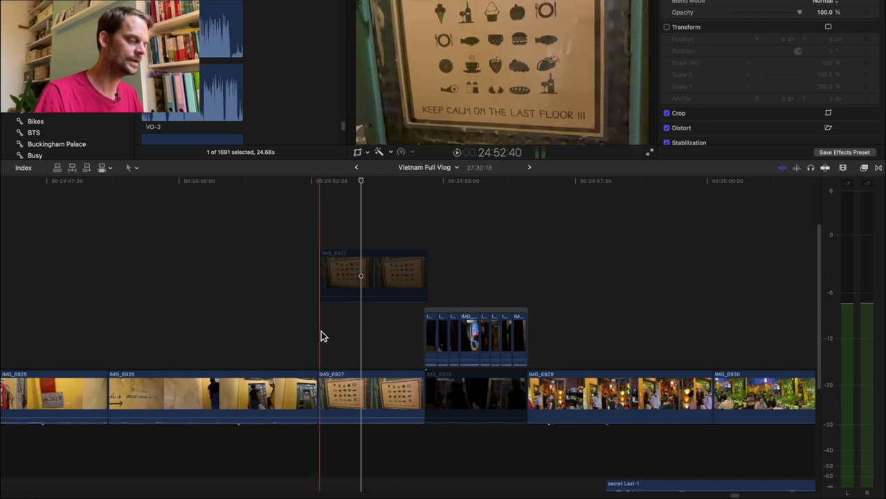
Step: Delete the disabled IMG_6927 copy above the storyline
scroll(319, 333, "down", 3)
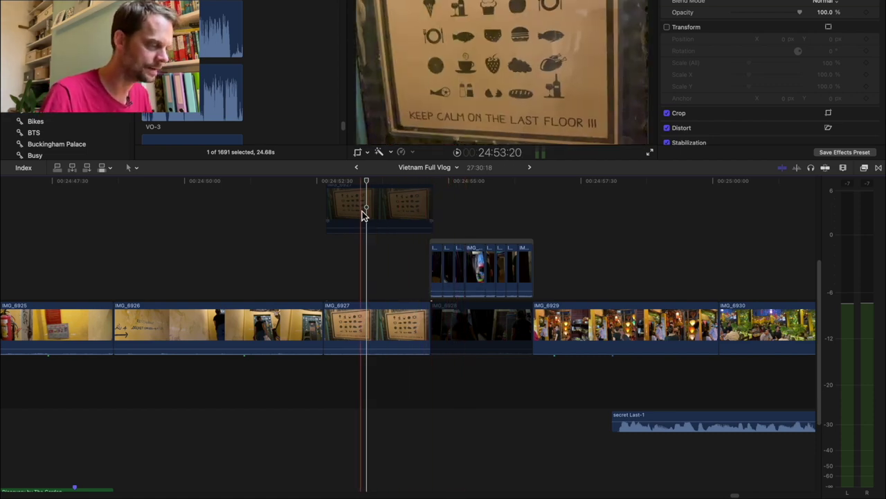
left_click(361, 213)
key("Delete")
Step: Browse forward through the timeline to the closing section of the vlog, around IMG_5893 over From Nothing, Everything
scroll(468, 263, "right", 5)
scroll(469, 263, "down", 1)
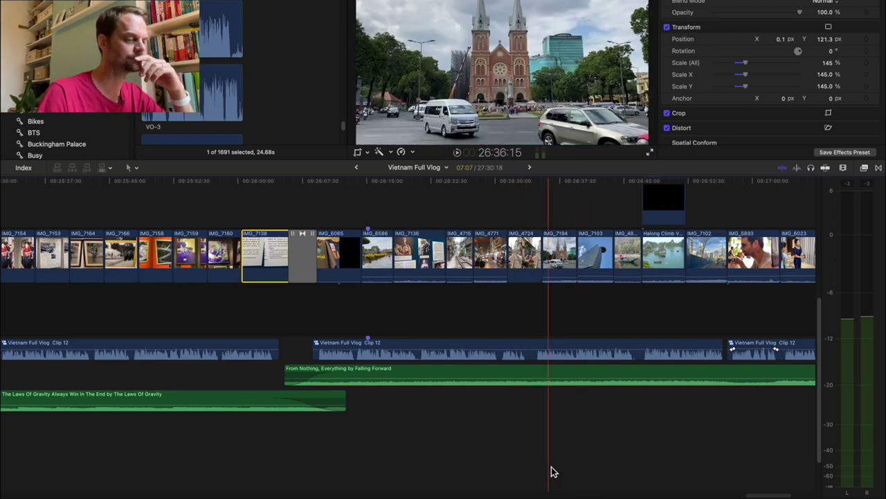
scroll(656, 475, "right", 5)
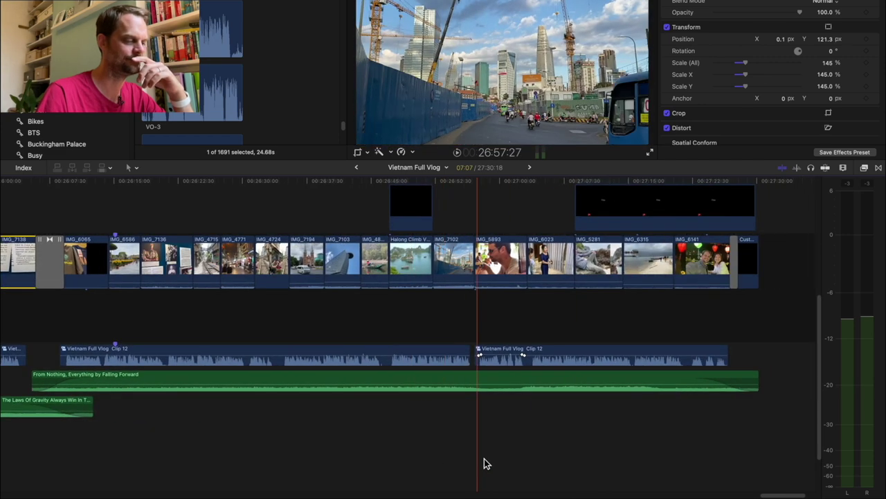